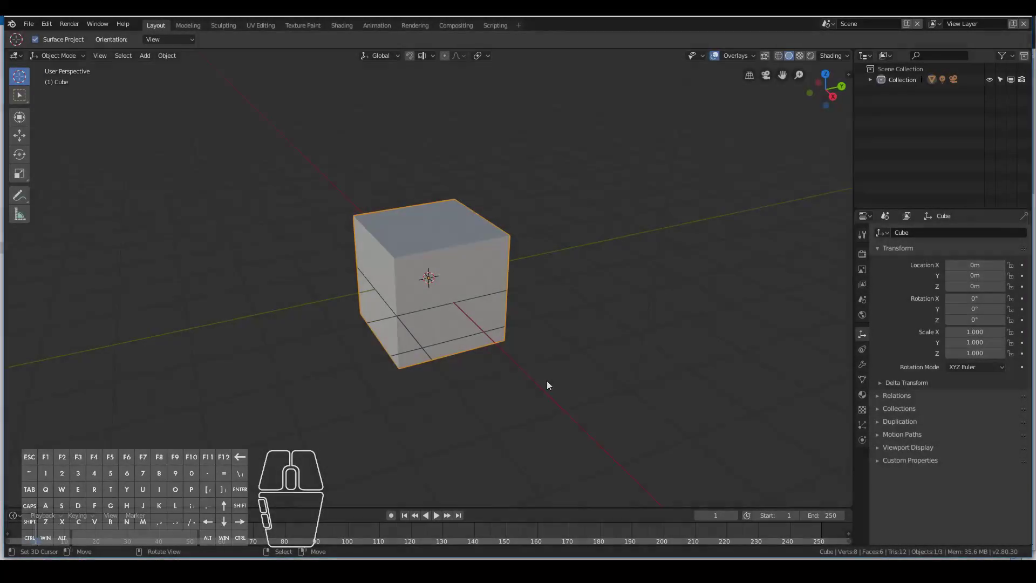
Delete the lamp and hide the camera so only the default cube remains visible
scroll(547, 380, down, 3)
shift+middle_drag(383, 397, 497, 378)
scroll(458, 299, down, 2)
right_click(571, 95)
key(x)
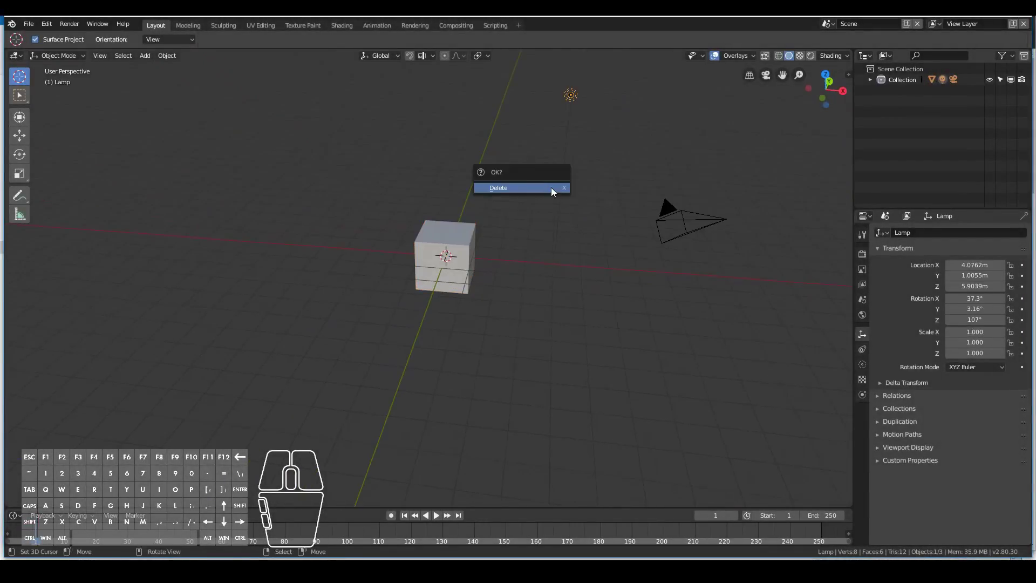
click(551, 187)
click(687, 216)
click(870, 80)
click(990, 90)
scroll(452, 302, down, 2)
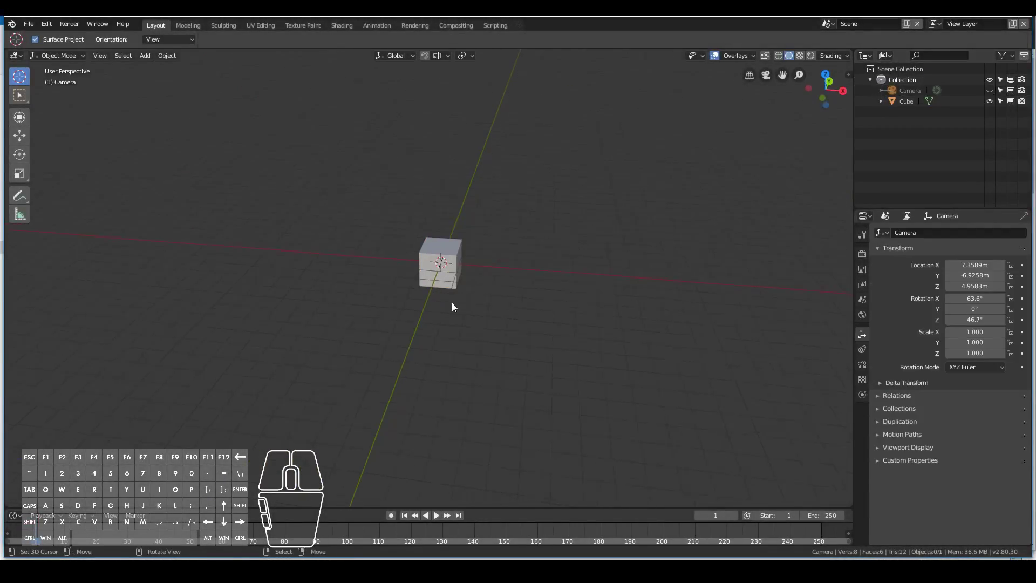
Place a vertical ruler about 3 m tall beside the cube in front view, starting at the ground line
scroll(452, 303, up, 4)
key(KP_1)
right_click(475, 252)
middle_drag(546, 370, 481, 382)
key(KP_1)
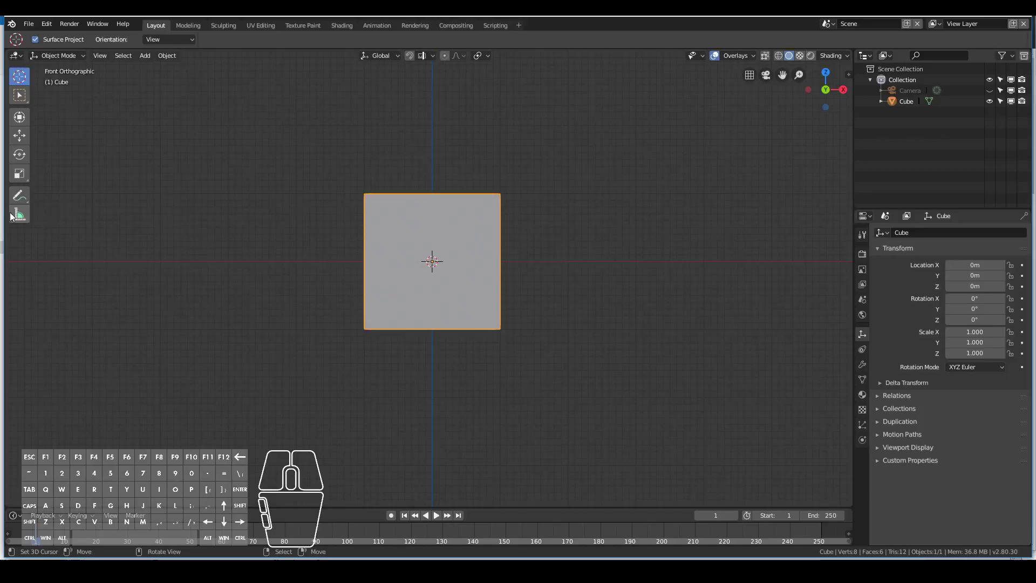
click(18, 215)
drag(365, 263, 365, 95)
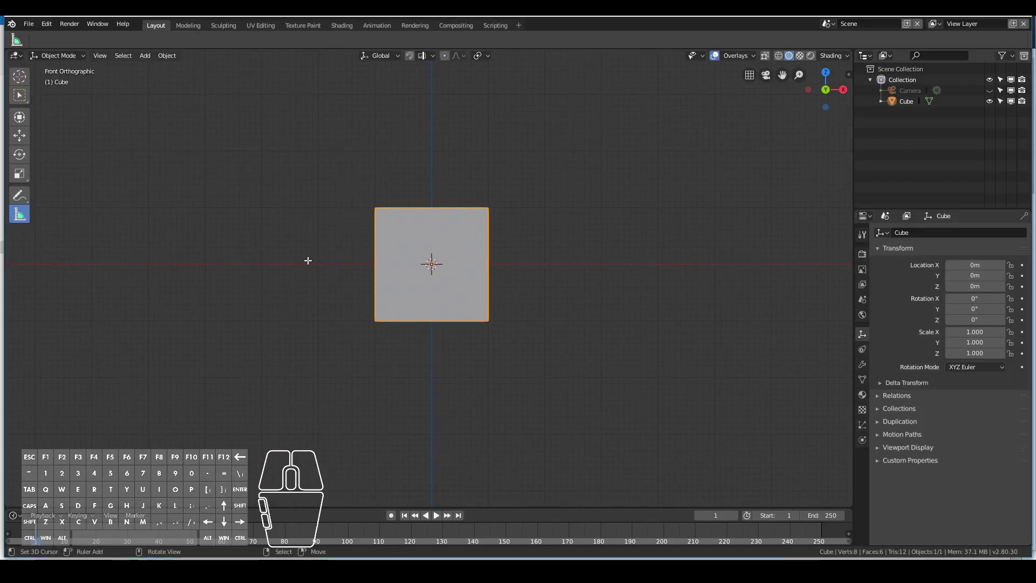
drag(356, 263, 361, 176)
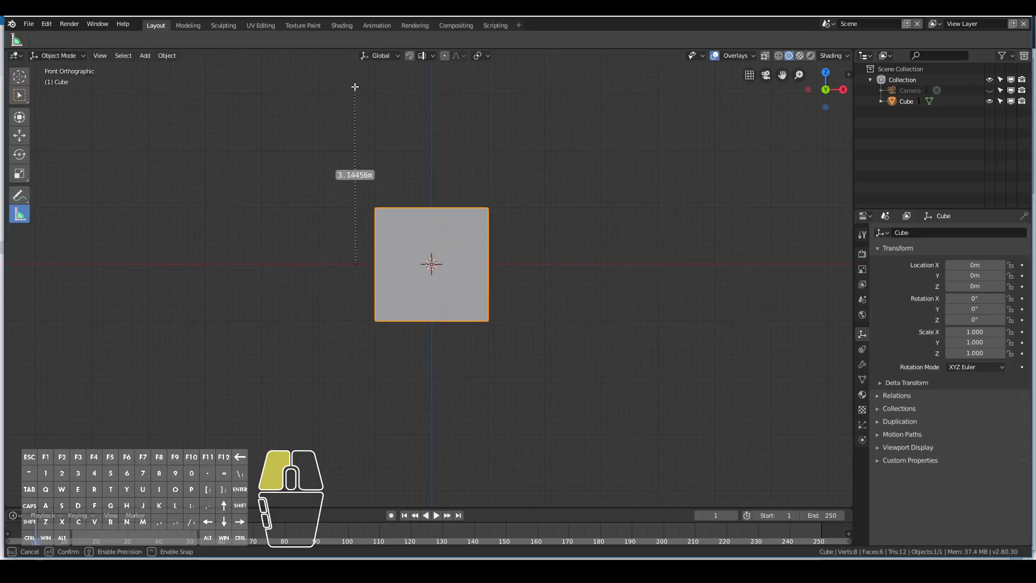
drag(356, 94, 356, 94)
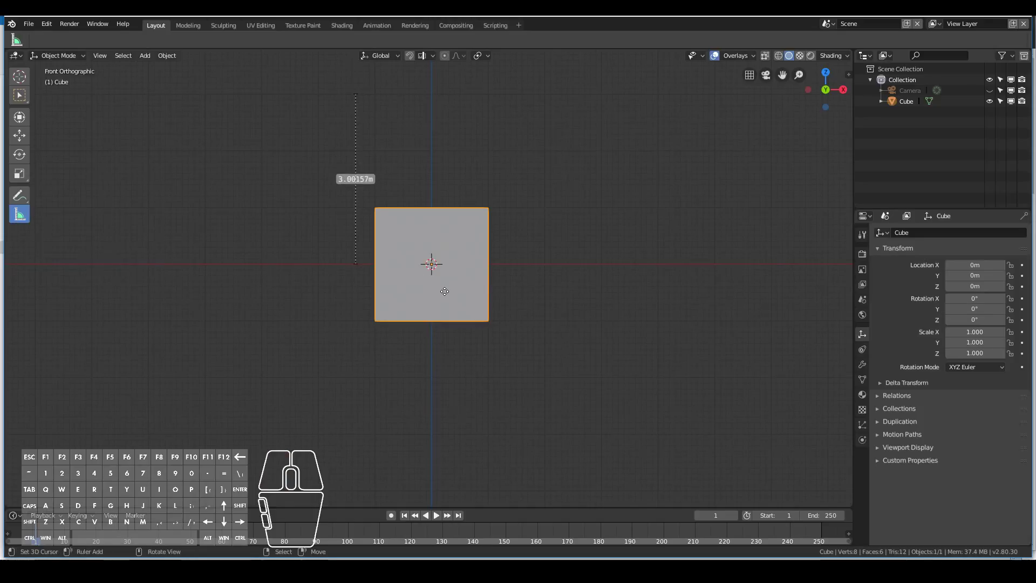
Move the cube's whole mesh up along Z until its base sits on the ground line
key(Tab)
key(Tab)
key(Tab)
key(g)
key(z)
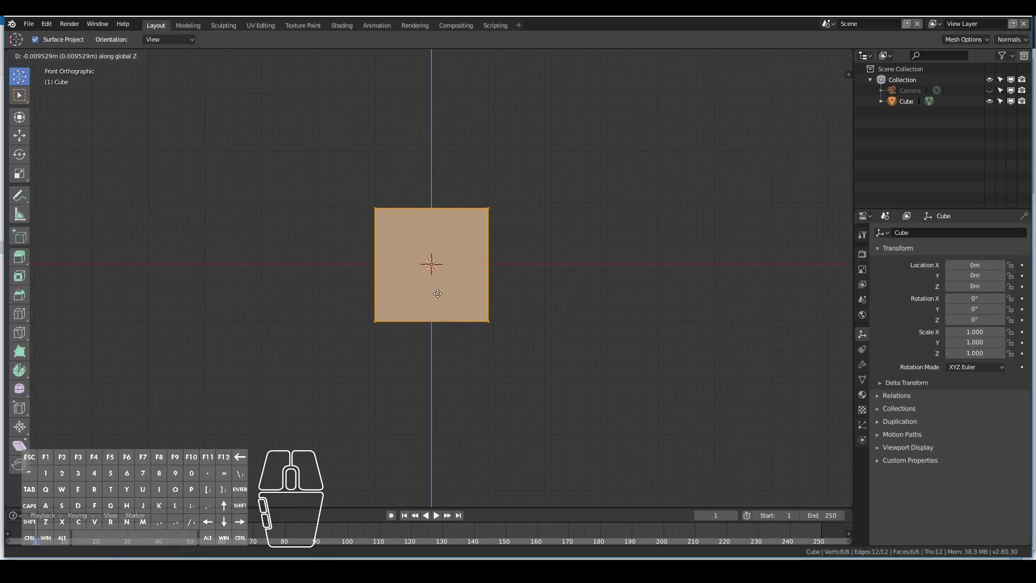
click(439, 238)
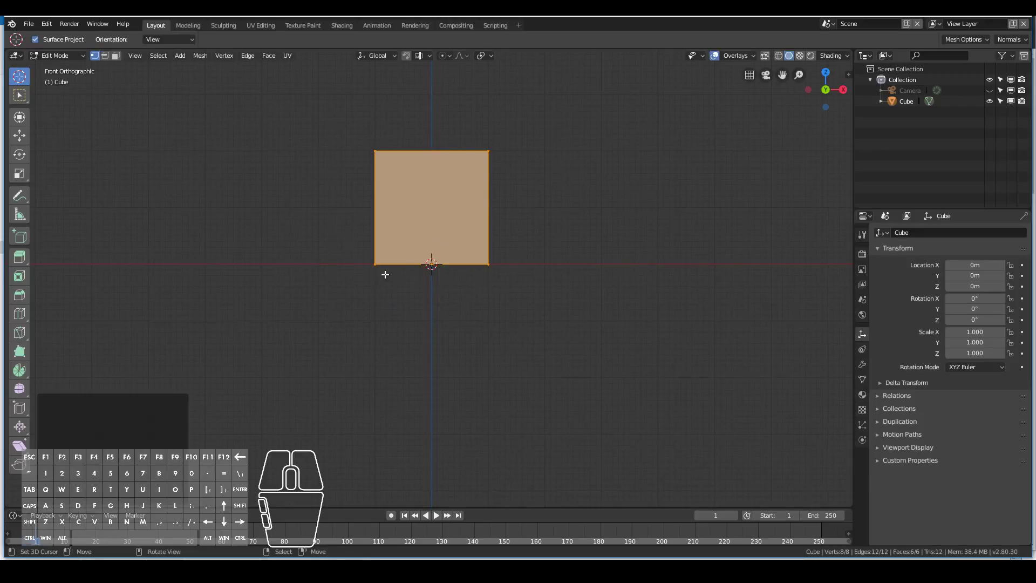
Raise the cube's top face by 1 m to match the ruler's height
middle_drag(400, 172, 401, 181)
click(447, 142)
key(KP_1)
key(g)
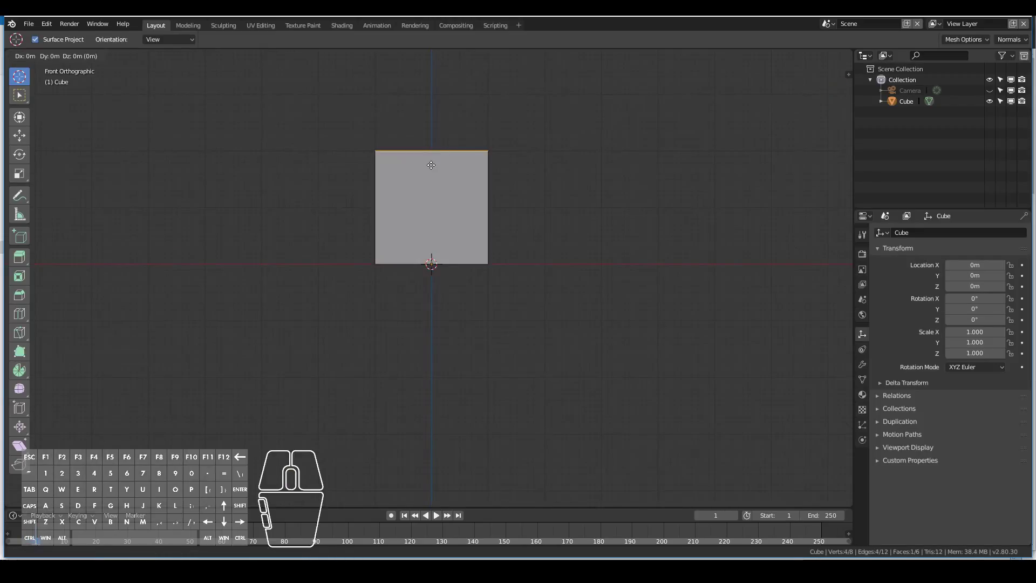
click(397, 82)
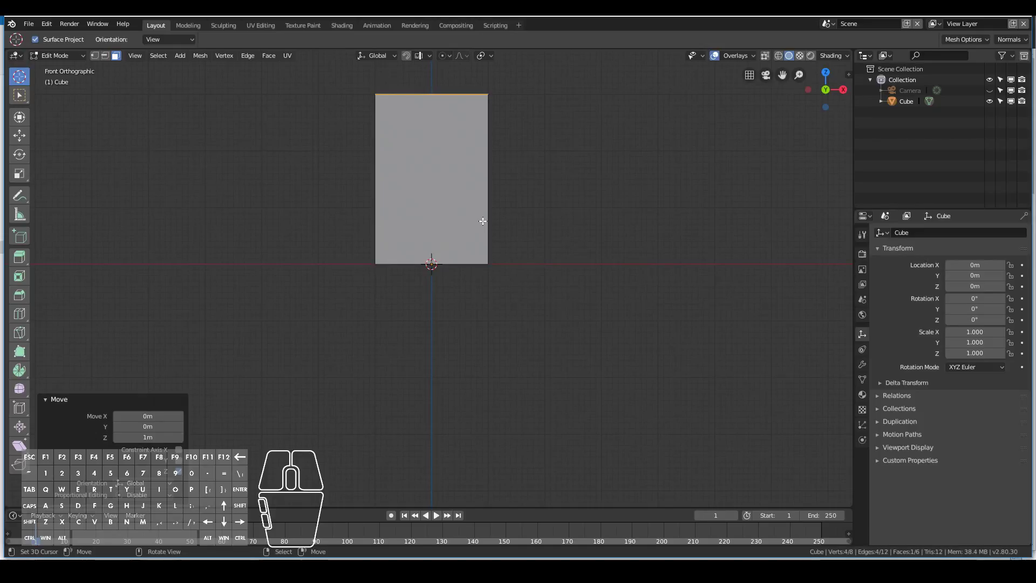
Try adding two vertical loop cuts to the block and spreading them apart along X
click(434, 102)
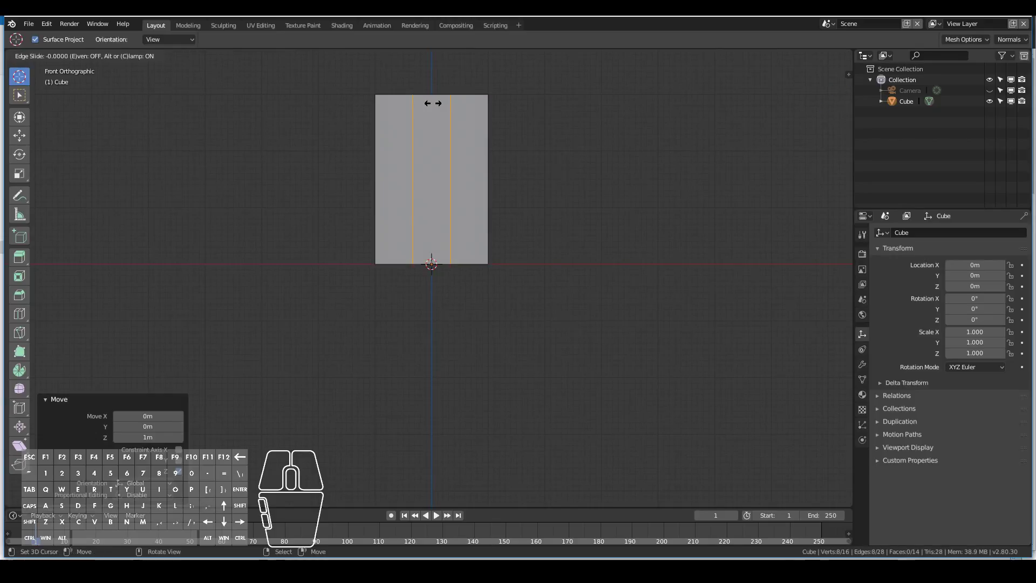
right_click(431, 104)
key(s)
key(x)
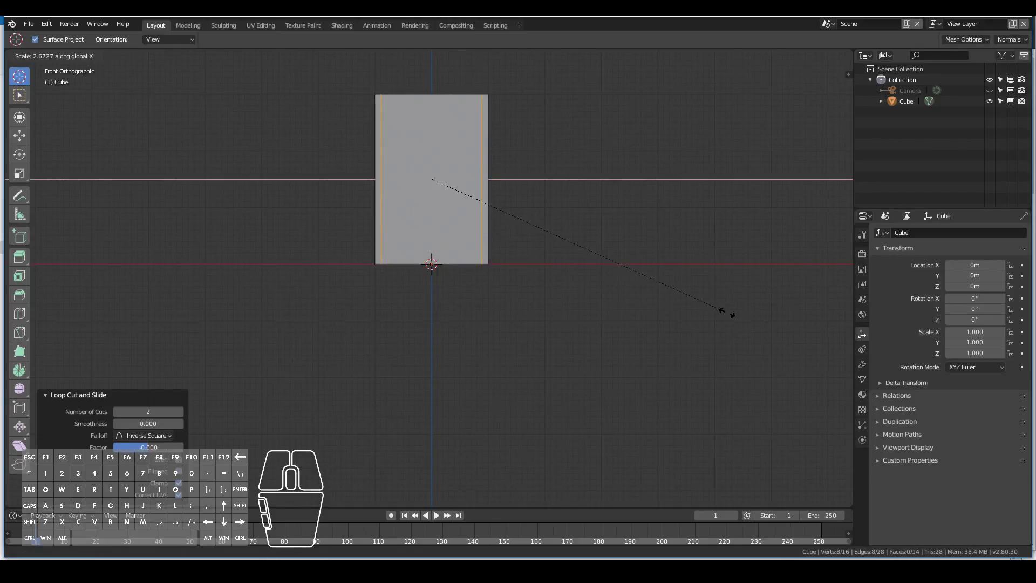
right_click(726, 313)
key(ctrl+z)
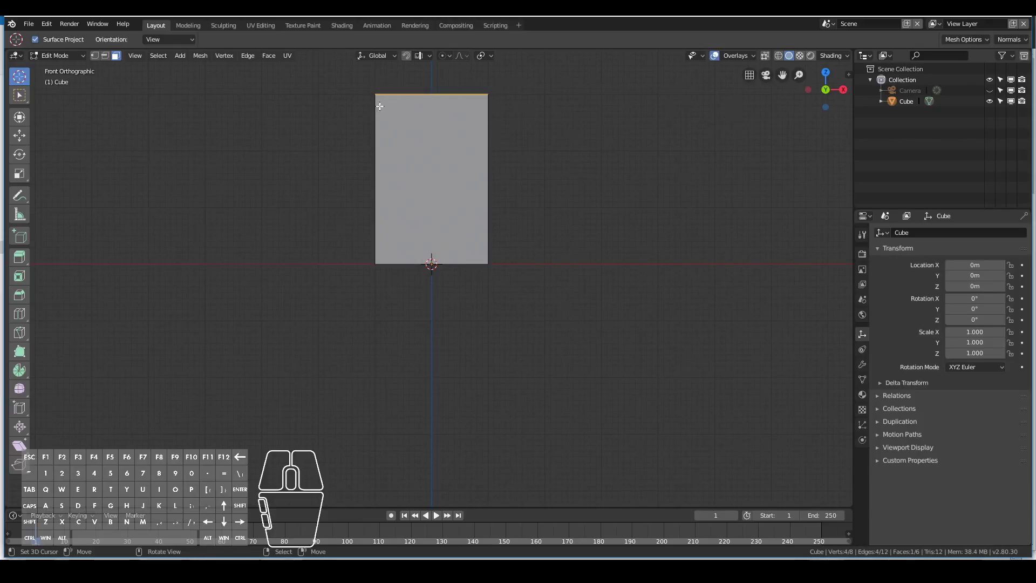
Add a vertical loop cut close to the block's left edge and a horizontal one close to its base, each slid about 0.9
key(ctrl+r)
click(435, 107)
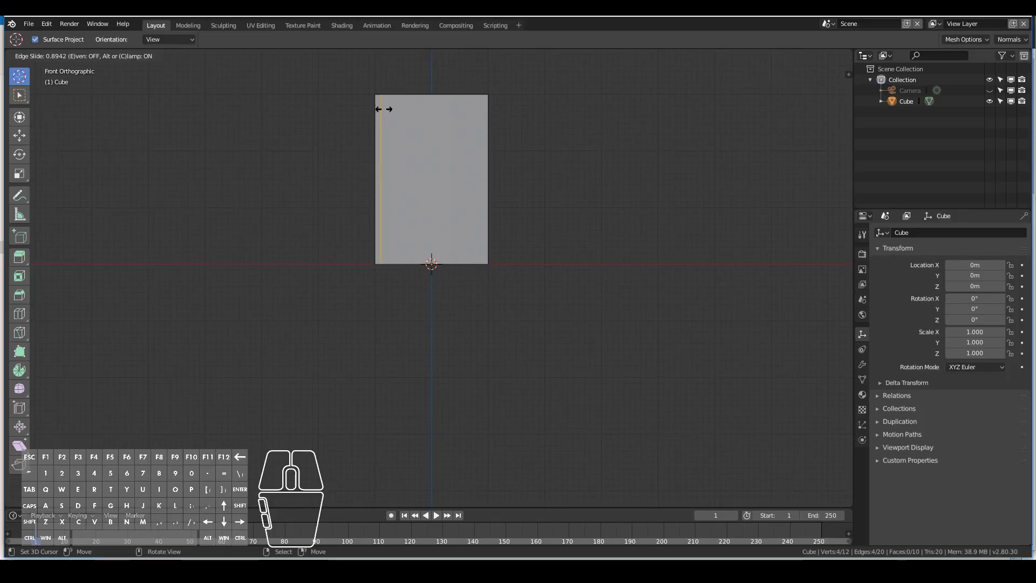
click(385, 109)
key(ctrl+r)
click(486, 197)
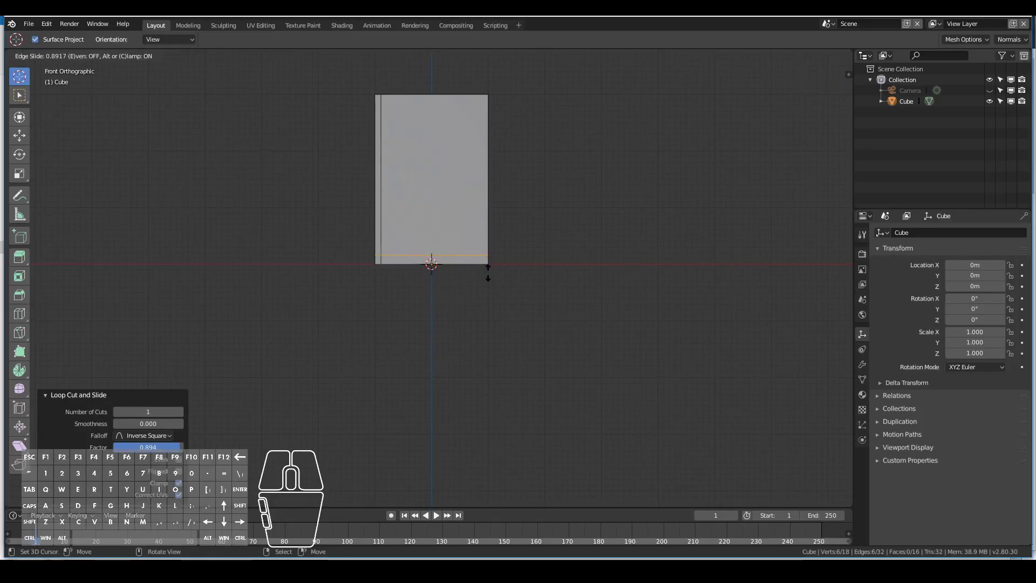
click(488, 274)
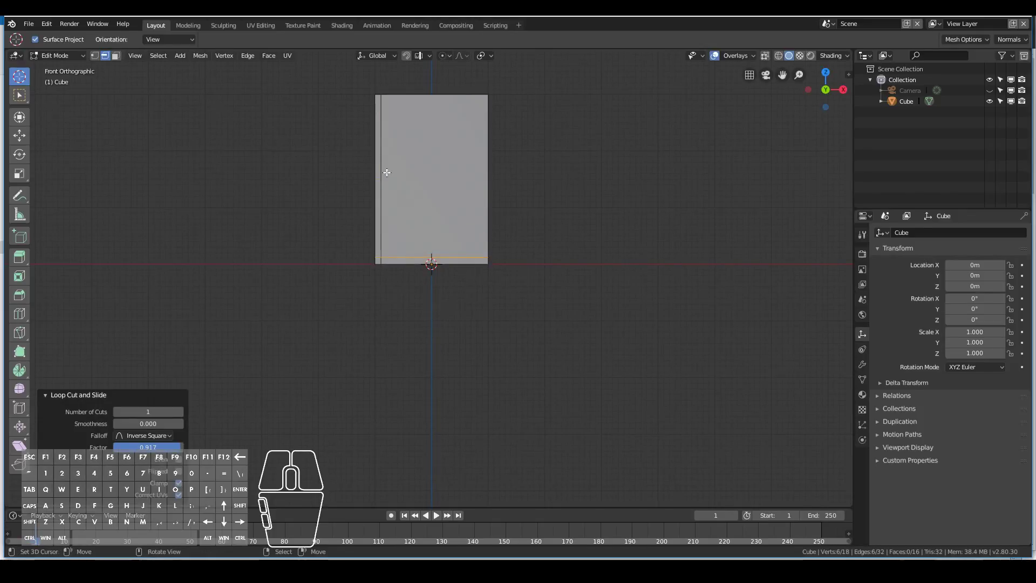
Add two closely spaced horizontal loop cuts between a quarter and a third of the way up the block
click(482, 207)
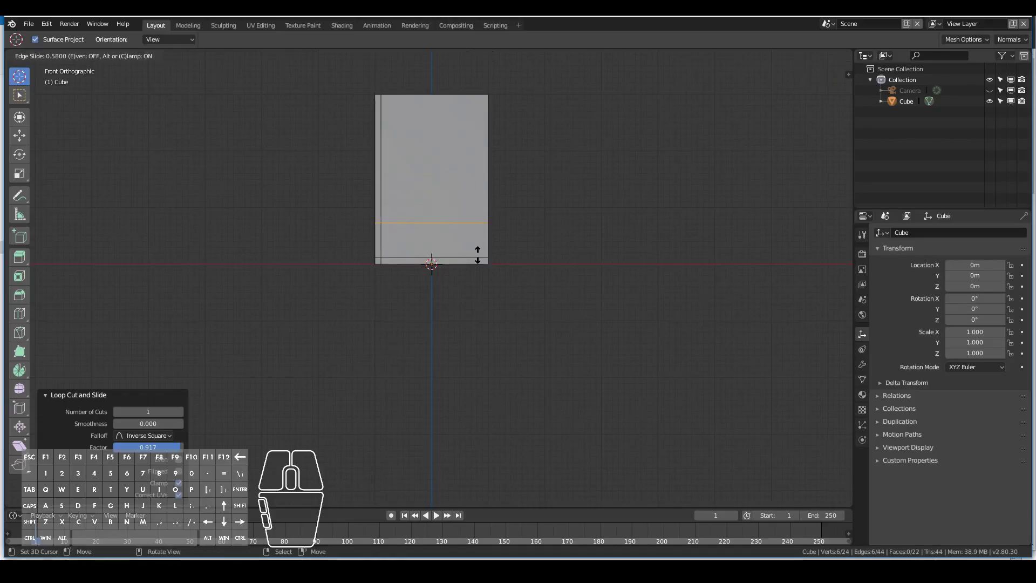
click(480, 253)
click(479, 199)
click(478, 251)
Thin the block into a narrow panel by moving its back vertices along Y towards the front, using X-ray selection from the side
middle_drag(592, 382, 500, 293)
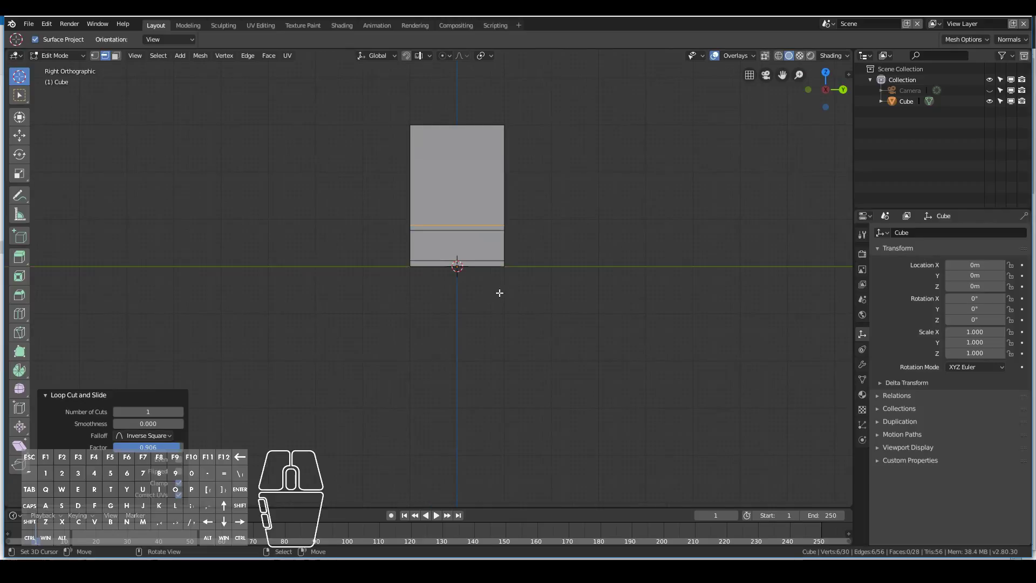
click(767, 56)
click(95, 56)
key(b)
drag(475, 92, 583, 387)
key(g)
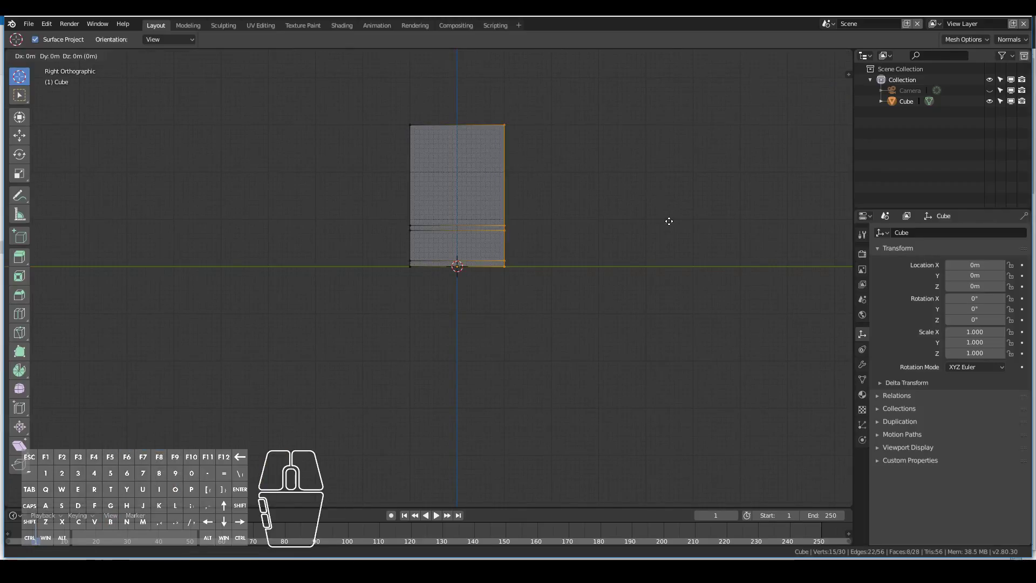
key(y)
click(469, 216)
Leave the ruler tool, turn off X-ray display and deselect all of the panel's geometry in front view
middle_drag(469, 215, 553, 257)
key(KP_1)
key(Tab)
mouse_move(469, 201)
middle_down()
mouse_move(435, 204)
mouse_move(466, 206)
middle_up()
click(20, 76)
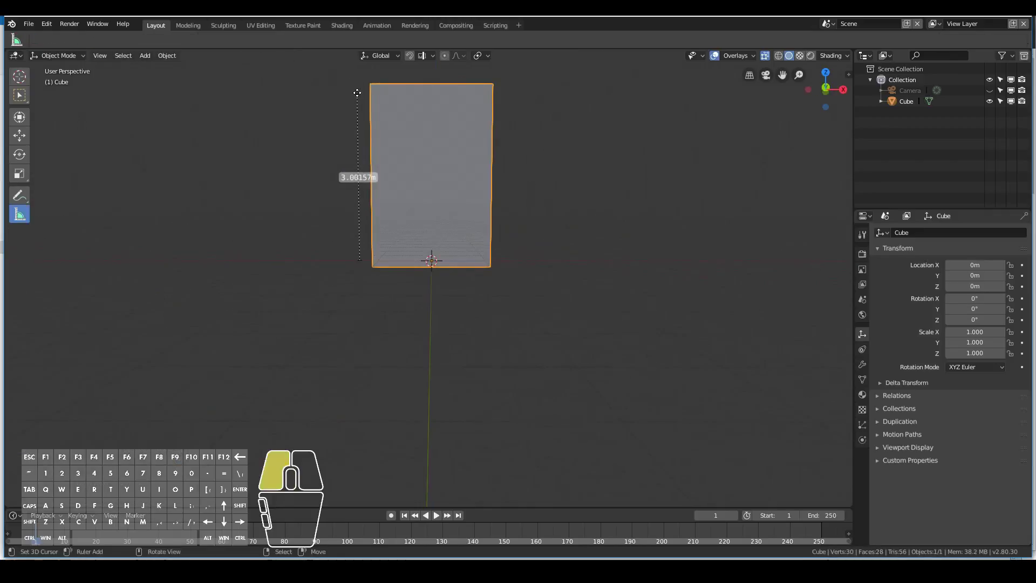
key(Tab)
key(KP_1)
key(a)
key(a)
click(765, 55)
key(ctrl+r)
click(464, 104)
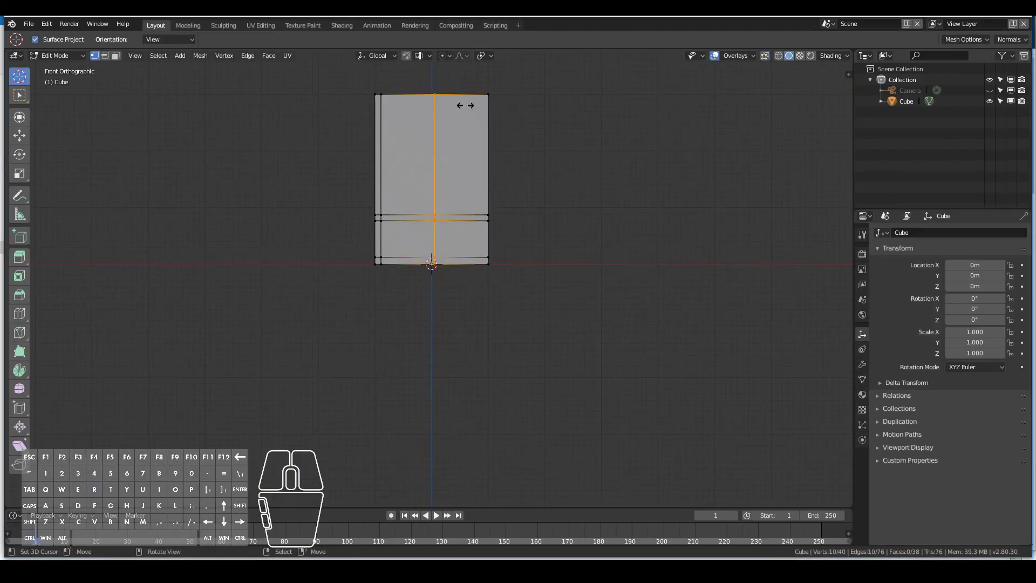
right_click(516, 105)
key(ctrl+z)
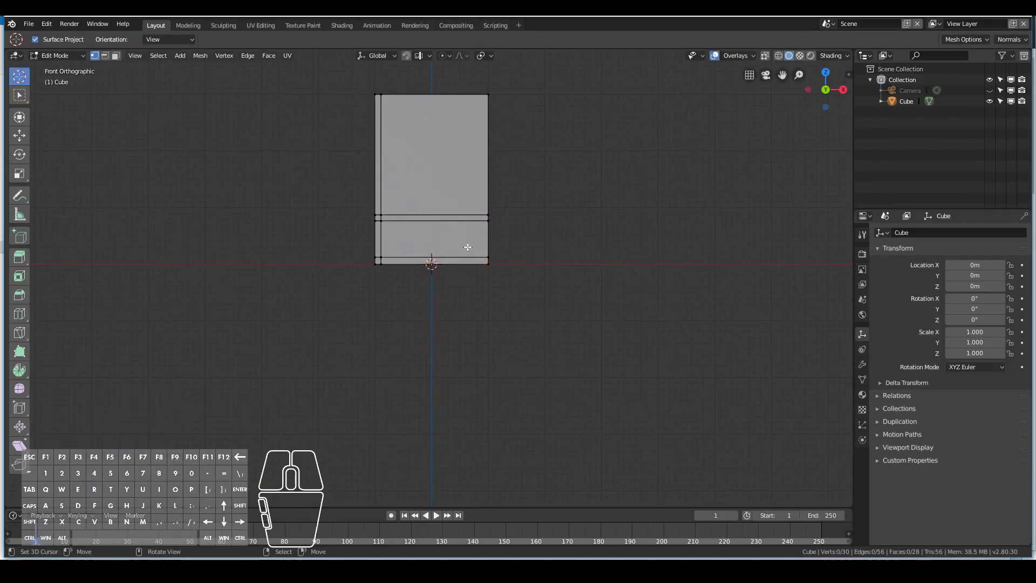
Extrude the panel's two framed front faces inward about 0.064 m to form recesses
middle_drag(515, 277, 77, 41)
key(e)
click(420, 302)
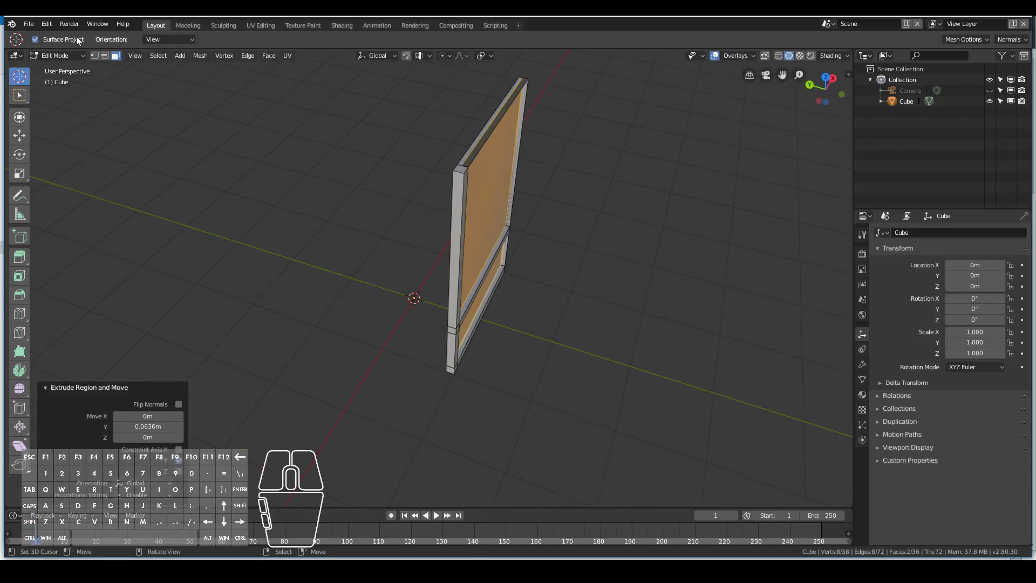
Delete the three outer edges running along the panel's top and right side
click(106, 56)
right_click(509, 115)
shift+middle_drag(509, 115, 454, 246)
scroll(455, 246, up, 1)
shift+right_click(477, 281)
middle_drag(511, 458, 474, 321)
shift+right_click(488, 318)
key(x)
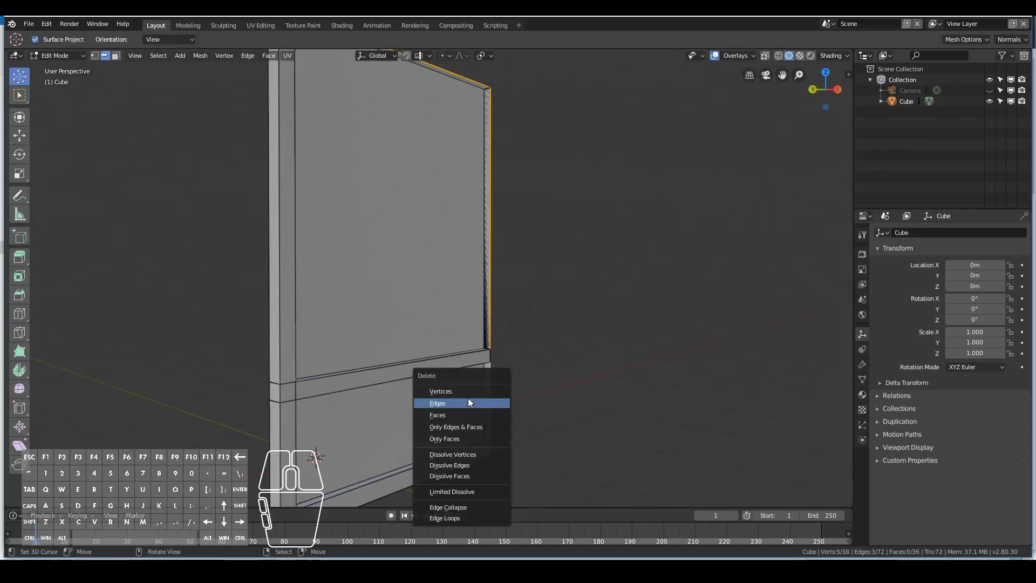
click(468, 399)
Delete the two leftover edges near the panel's upper right corner
scroll(458, 373, down, 3)
middle_drag(435, 268, 448, 345)
right_click(448, 159)
key(x)
click(453, 171)
right_click(435, 154)
key(x)
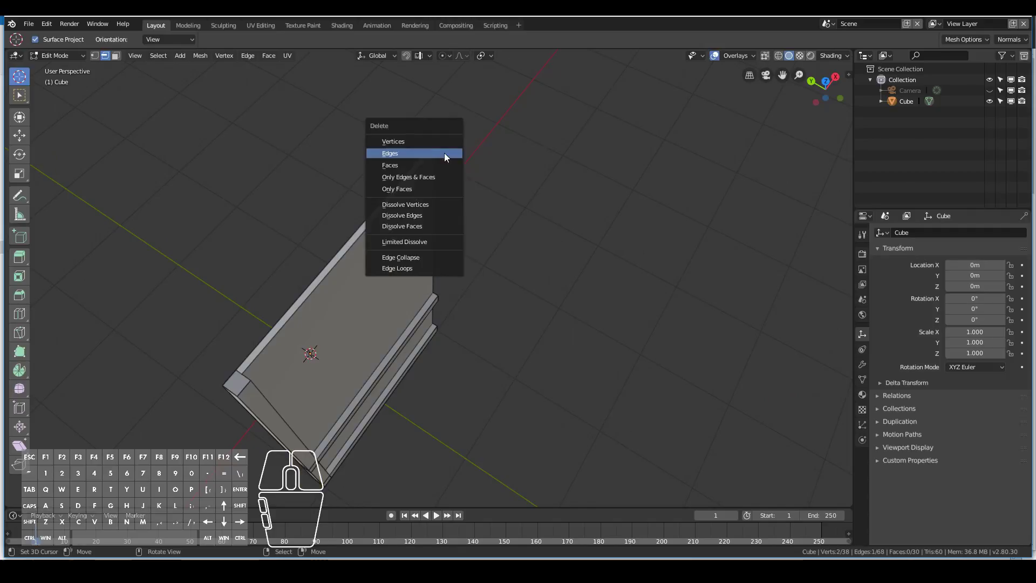
key(Escape)
Return to Object Mode and enable cavity shading in the viewport with a stronger effect
middle_drag(444, 153, 430, 306)
key(KP_1)
scroll(787, 238, down, 2)
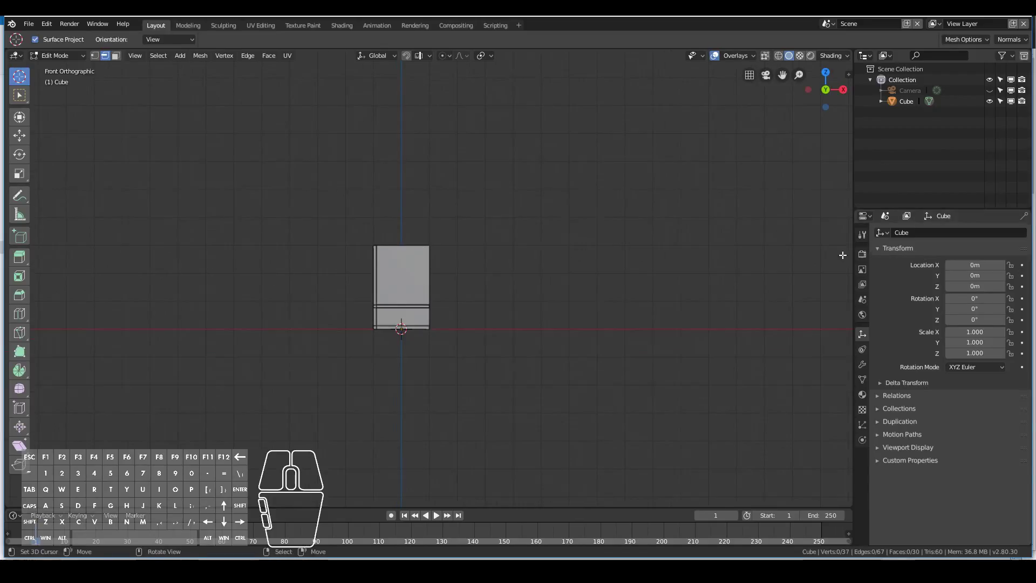
scroll(691, 257, down, 1)
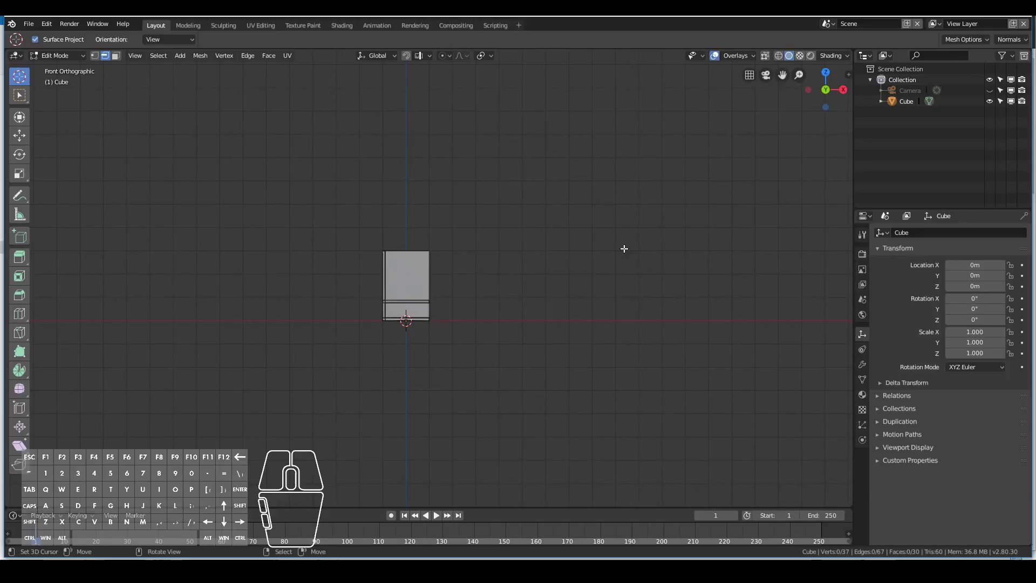
key(Tab)
middle_drag(370, 285, 429, 309)
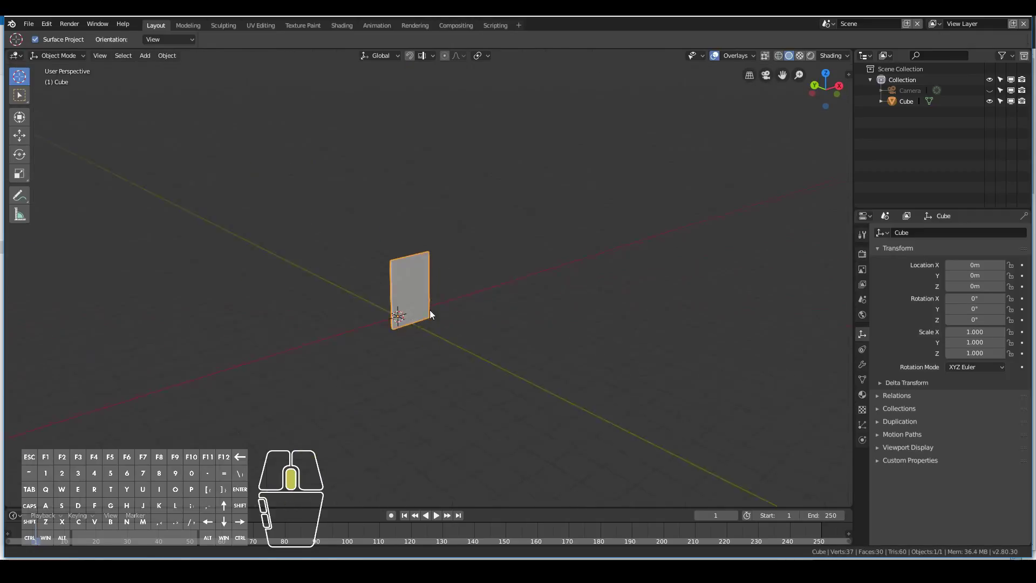
click(834, 56)
click(779, 243)
drag(787, 254, 825, 254)
drag(835, 254, 877, 255)
mouse_move(432, 348)
middle_down()
mouse_move(353, 352)
mouse_move(388, 342)
middle_up()
key(KP_1)
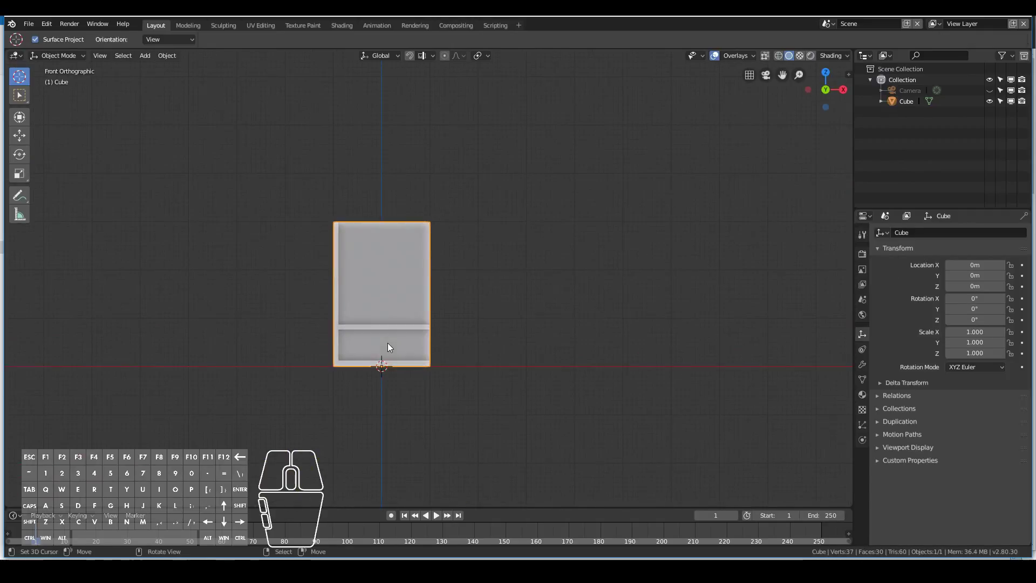
Save the scene as a new file in the Houses folder, replacing the "test" part of skyscraper_test.blend
click(30, 24)
click(53, 112)
click(178, 85)
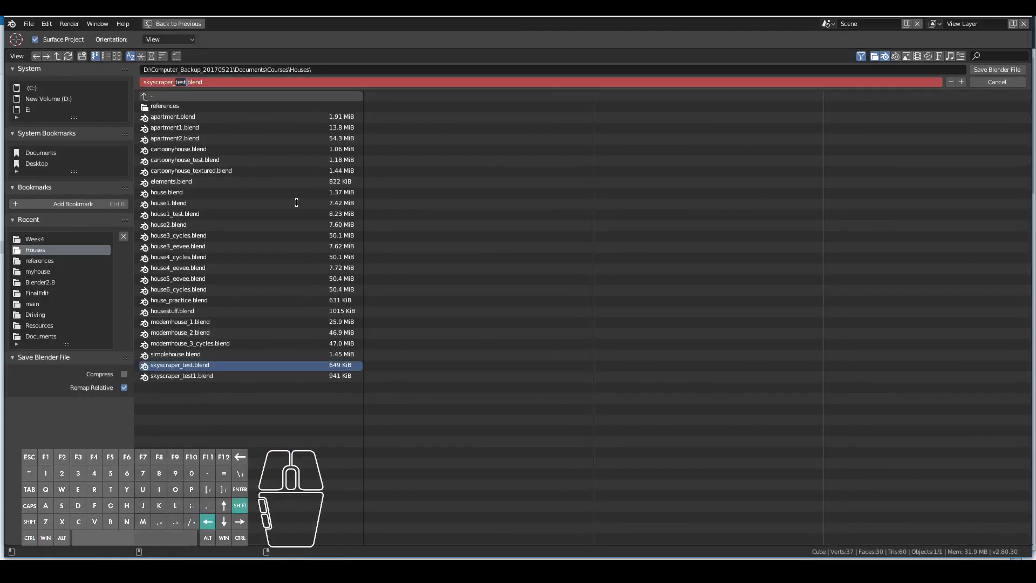
key(Return)
Try an Array modifier on the panel and undo it
click(862, 365)
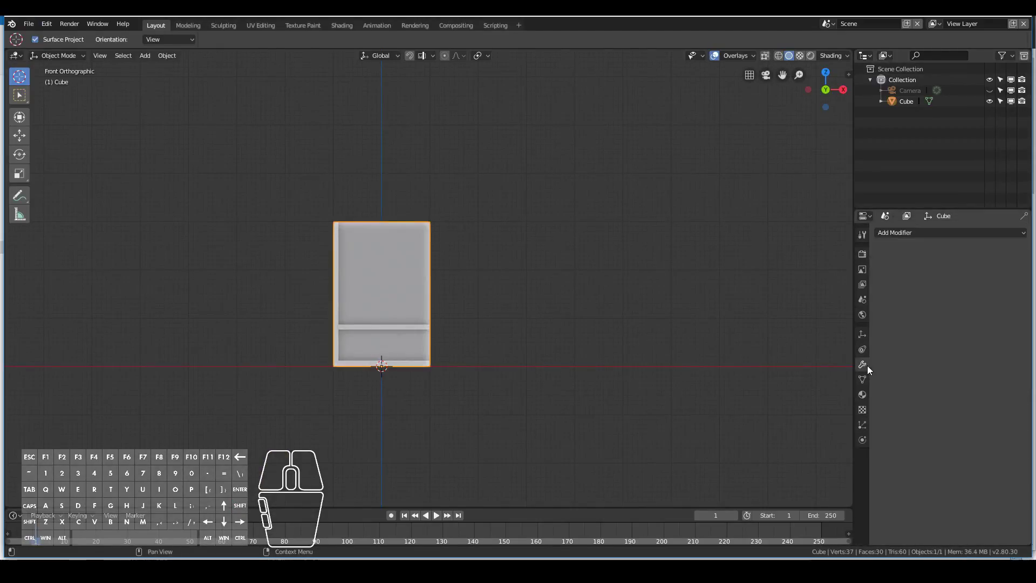
click(896, 233)
click(810, 257)
middle_drag(443, 324, 372, 353)
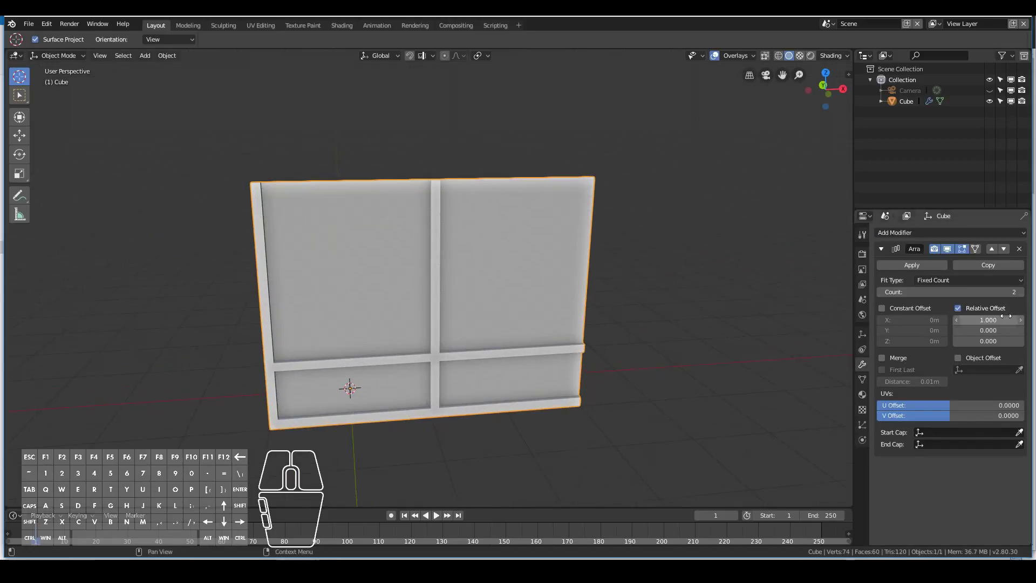
scroll(374, 316, down, 3)
mouse_move(374, 316)
middle_down()
mouse_move(431, 326)
mouse_move(384, 326)
middle_up()
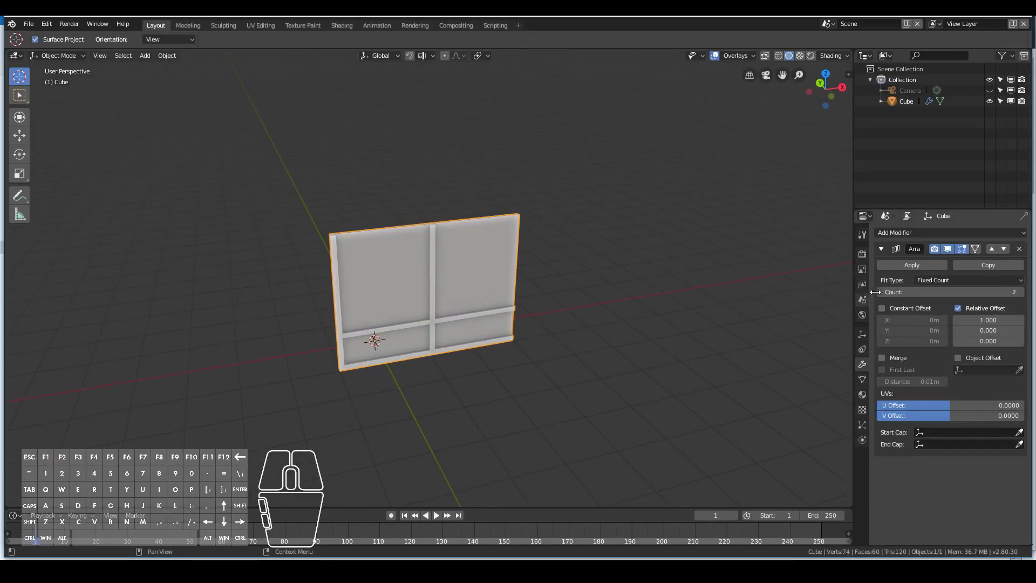
key(ctrl+z)
Duplicate the panel and place the copy 7.28 m away along negative X
key(shift+d)
key(x)
click(48, 363)
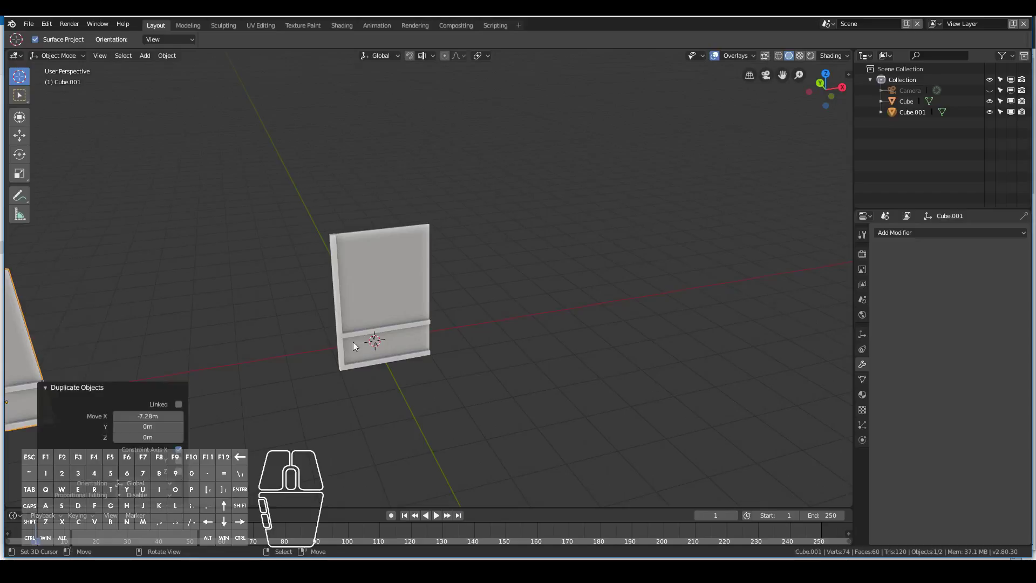
Add an Array modifier to the original panel
click(339, 326)
click(897, 234)
click(810, 260)
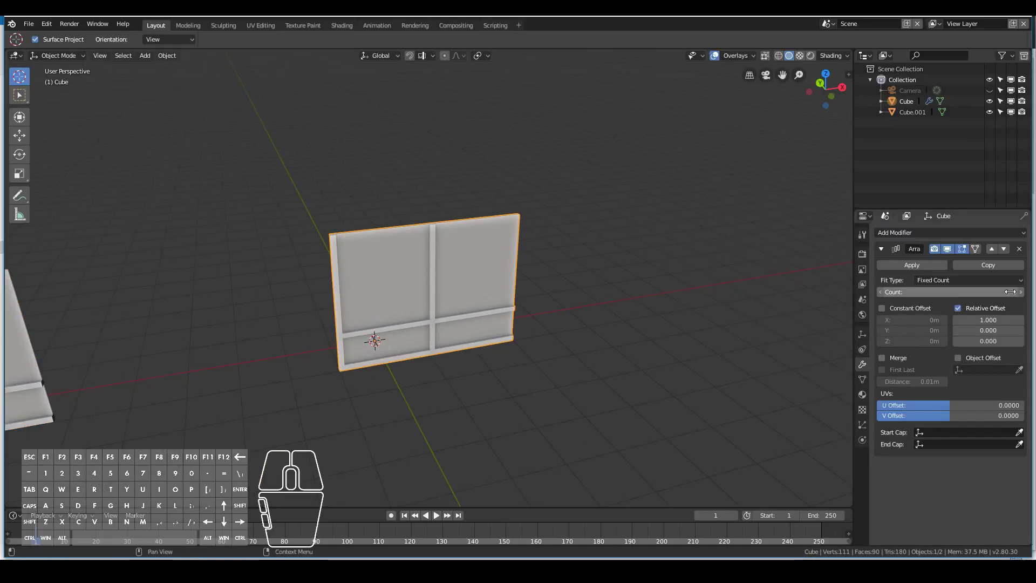
Set the panel's Array modifier count to 8
drag(966, 292, 1002, 288)
scroll(460, 271, down, 4)
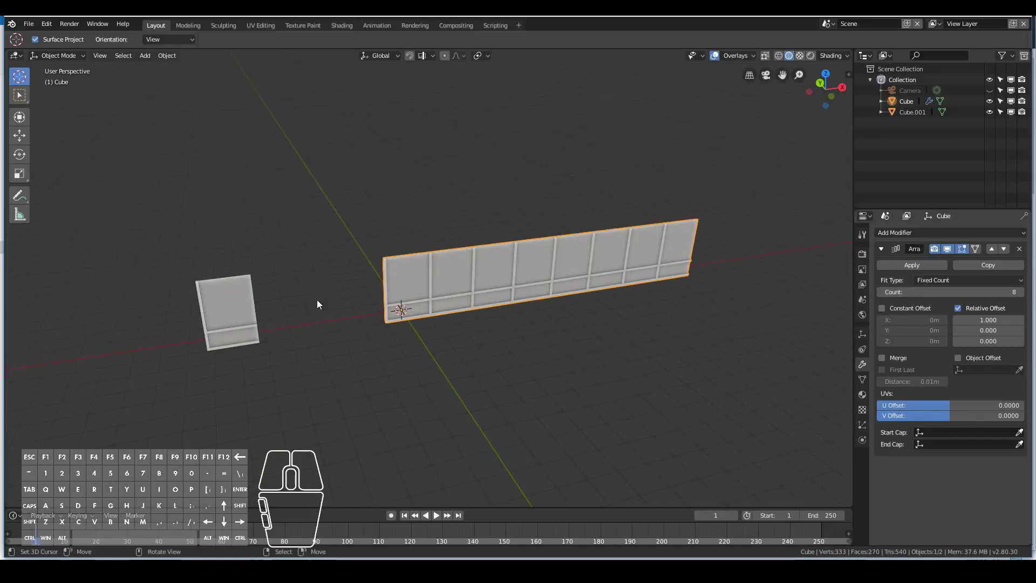
scroll(317, 300, down, 1)
key(KP_1)
scroll(474, 300, up, 3)
middle_drag(474, 301, 553, 320)
key(KP_7)
key(KP_1)
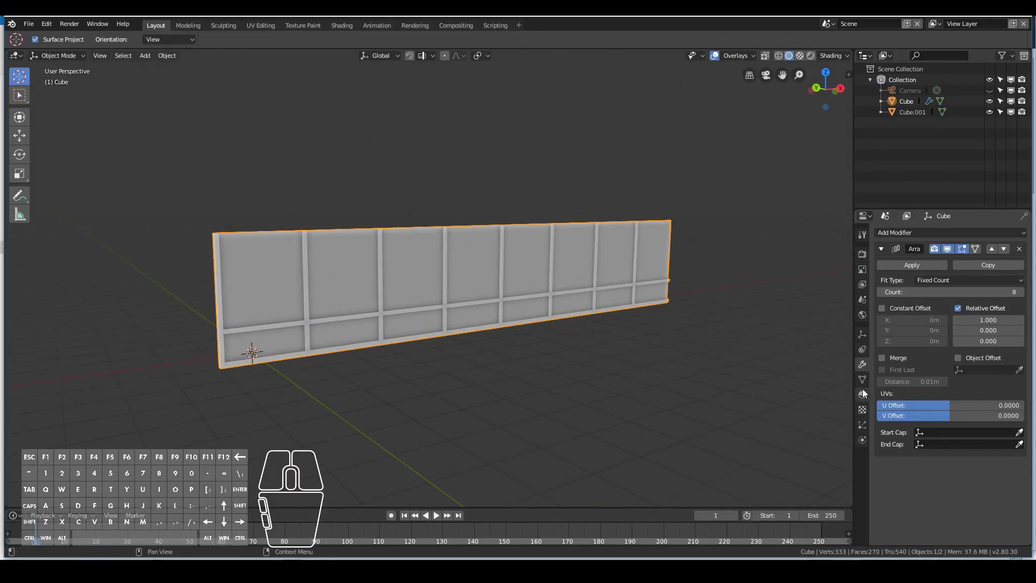
Add a second material slot to the wall with a new material named WindowBig
click(863, 394)
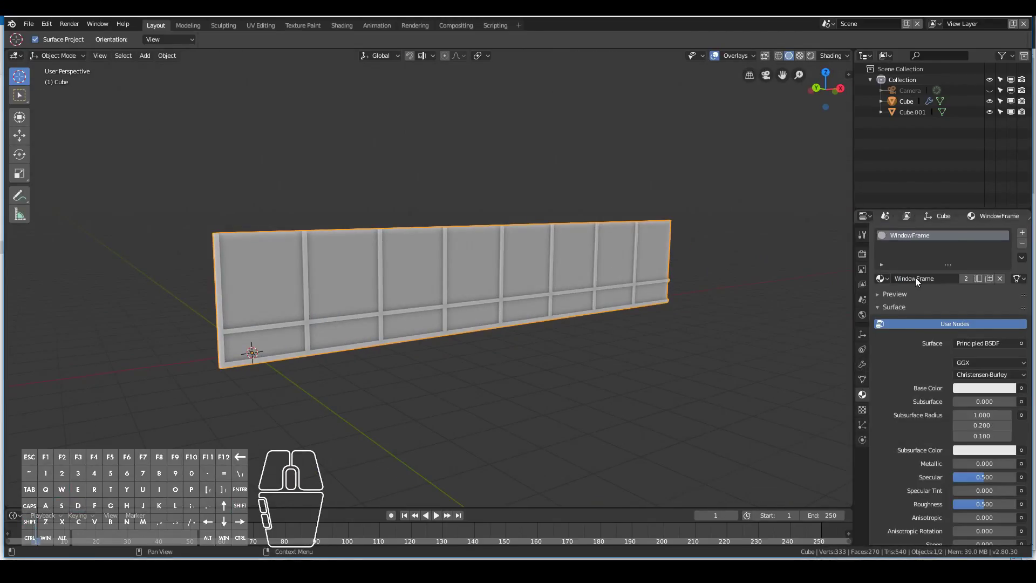
click(1023, 232)
click(938, 300)
double_click(912, 303)
text(W)
Assign WindowBig to the panel's large upper pane and make the material's viewport diffuse colour light blue
key(Tab)
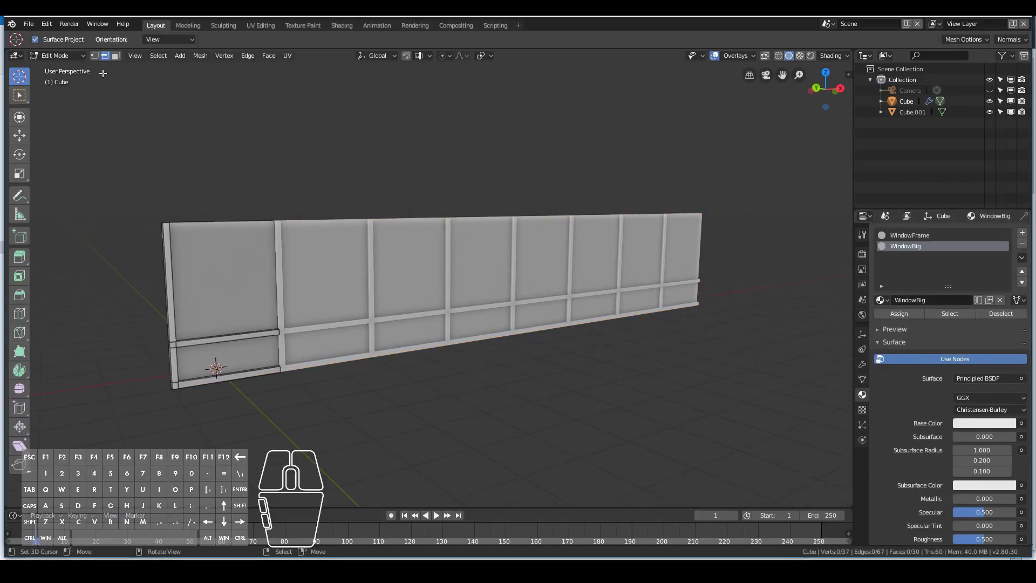
scroll(907, 312, down, 10)
click(969, 500)
drag(960, 390, 964, 387)
Add a third material slot with a copy of WindowBig renamed WindowSmall and assign it to the panel's small lower pane
right_click(253, 348)
scroll(888, 285, up, 11)
click(1023, 233)
click(883, 300)
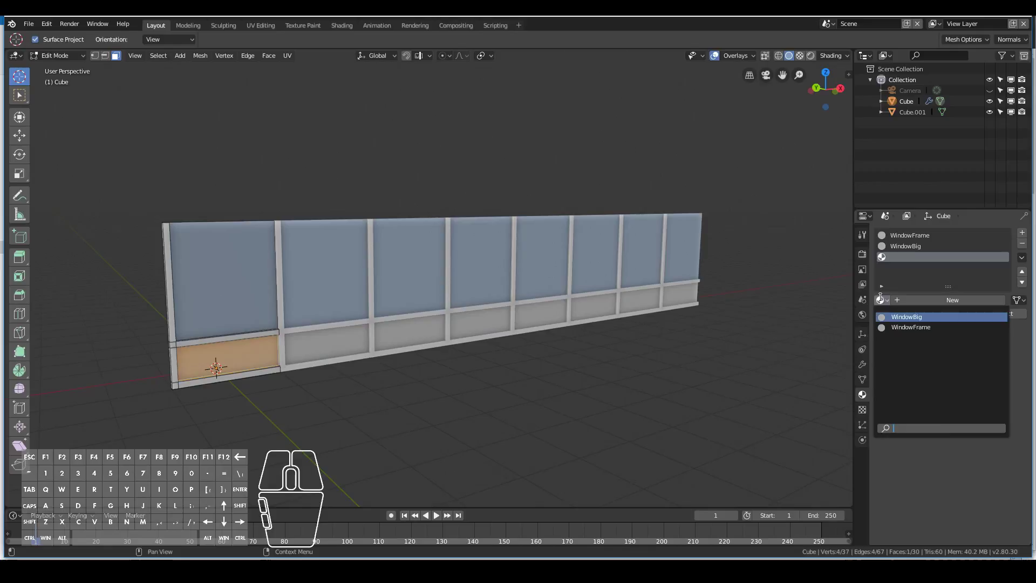
click(913, 317)
click(987, 299)
double_click(917, 301)
text(WindowSm)
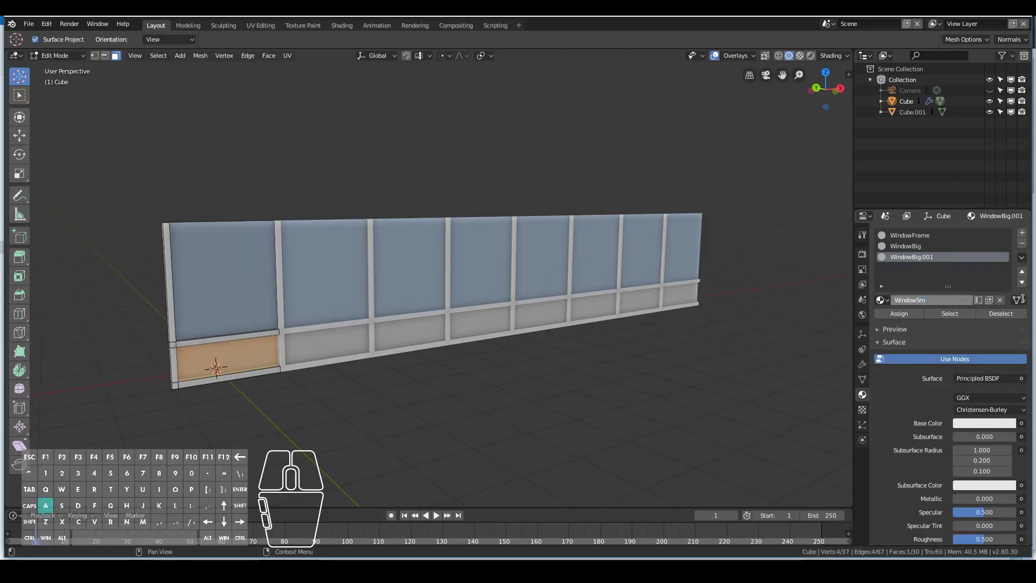
text(all)
key(Return)
click(899, 314)
Set WindowSmall's viewport diffuse colour to a darker blue-grey
key(Tab)
scroll(930, 507, down, 10)
click(977, 499)
drag(1005, 397, 1005, 405)
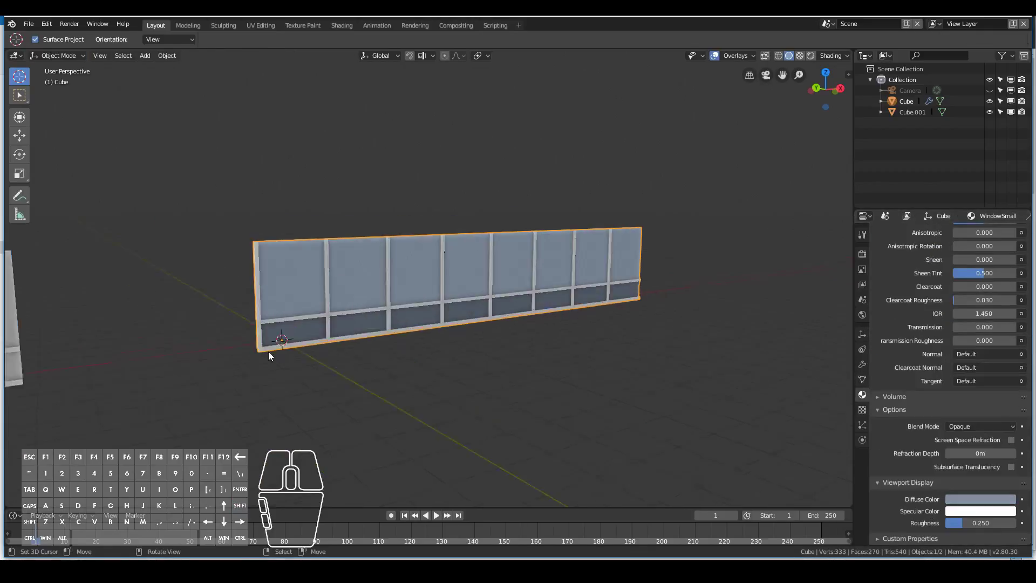
middle_drag(268, 351, 302, 378)
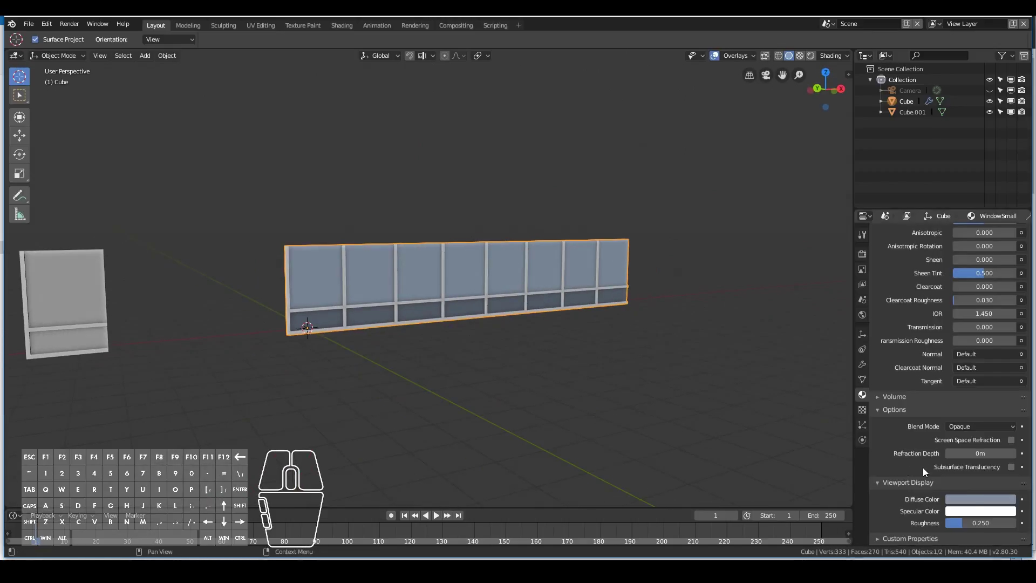
scroll(923, 472, up, 10)
scroll(377, 423, up, 1)
middle_drag(378, 422, 459, 325)
scroll(461, 326, up, 4)
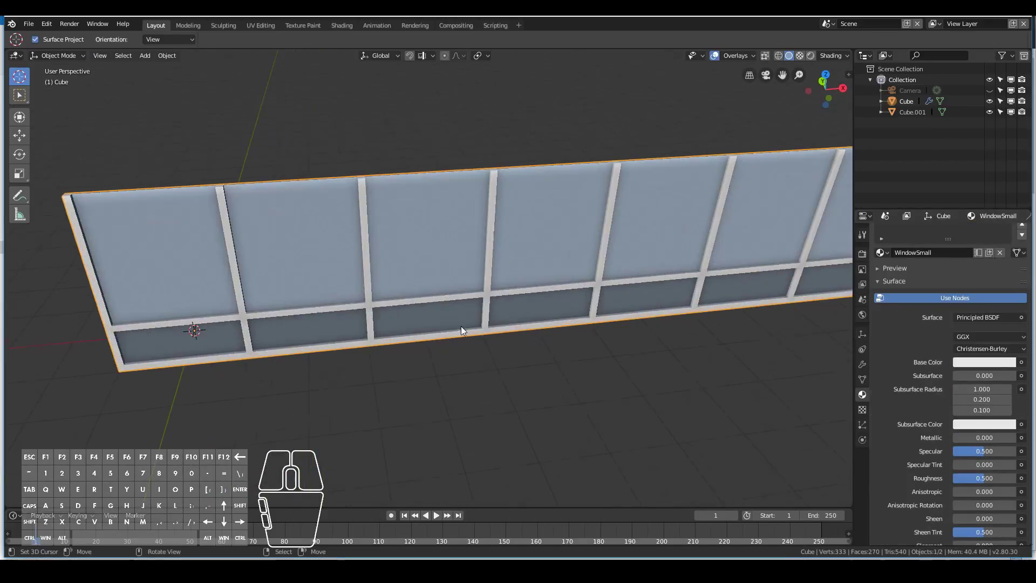
Bevel the long edges of the first panel's vertical and horizontal frame bars with 3 segments
shift+middle_drag(302, 293, 481, 286)
key(Tab)
scroll(427, 324, up, 4)
right_click(356, 354)
shift+right_click(324, 429)
right_click(235, 398)
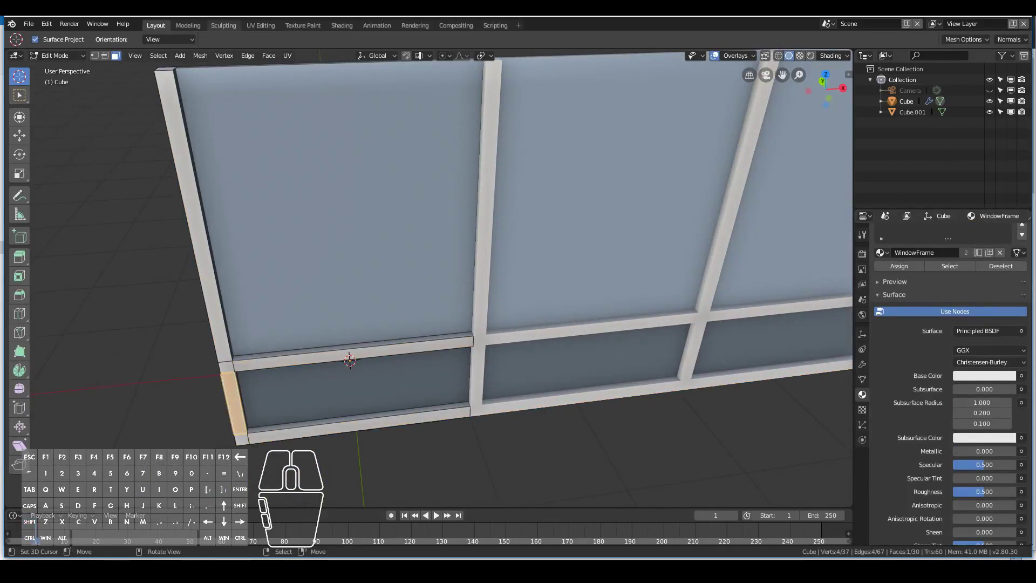
middle_drag(382, 66, 319, 160)
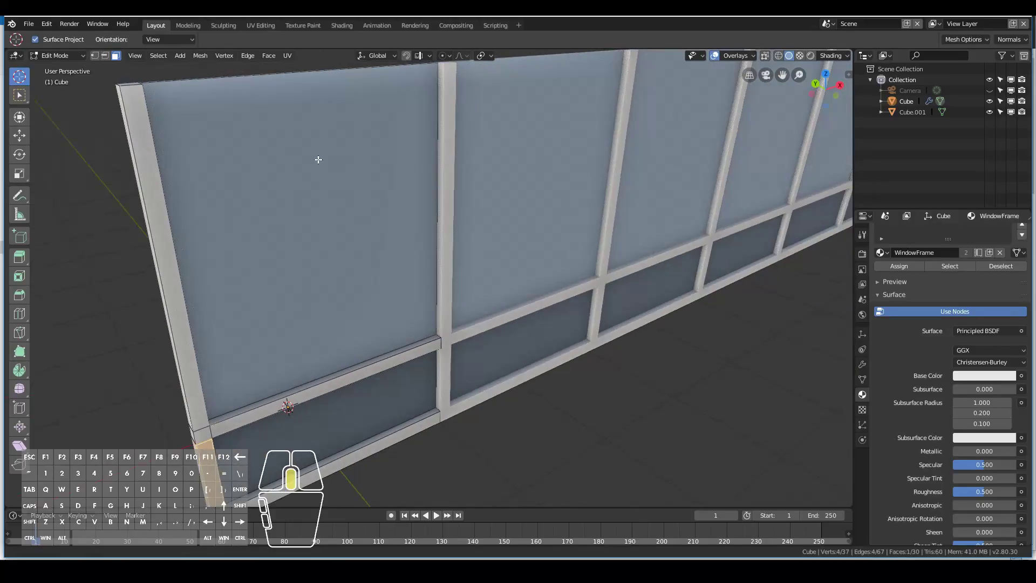
click(106, 56)
shift+middle_drag(239, 410, 239, 346)
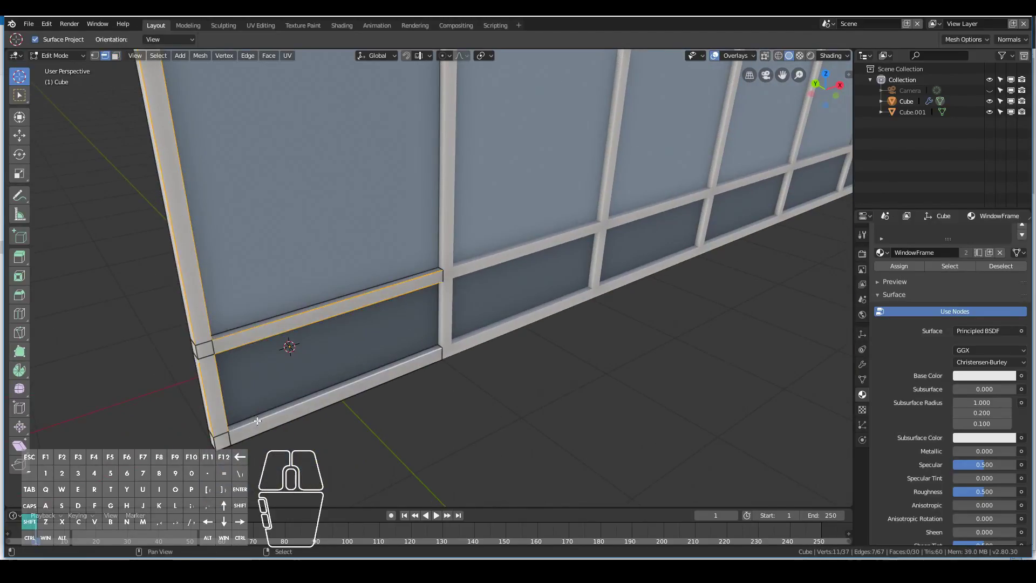
key(ctrl+b)
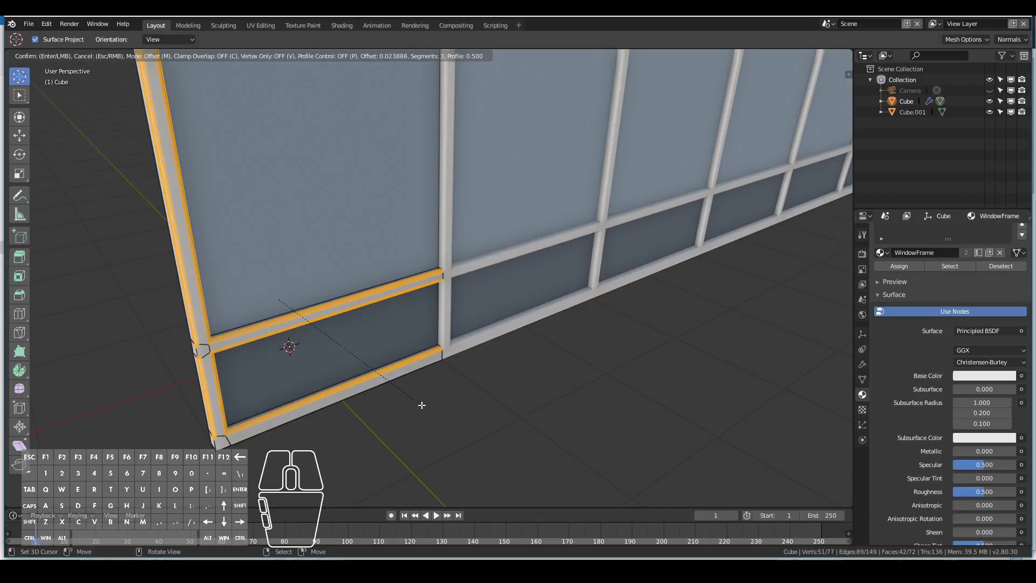
click(410, 399)
Examine the bevelled frame bars along the whole arrayed wall
middle_drag(409, 399, 454, 372)
scroll(365, 365, down, 5)
key(Tab)
shift+middle_drag(453, 372, 302, 363)
scroll(435, 390, up, 5)
scroll(302, 362, down, 5)
shift+middle_drag(302, 362, 702, 303)
middle_drag(381, 294, 362, 327)
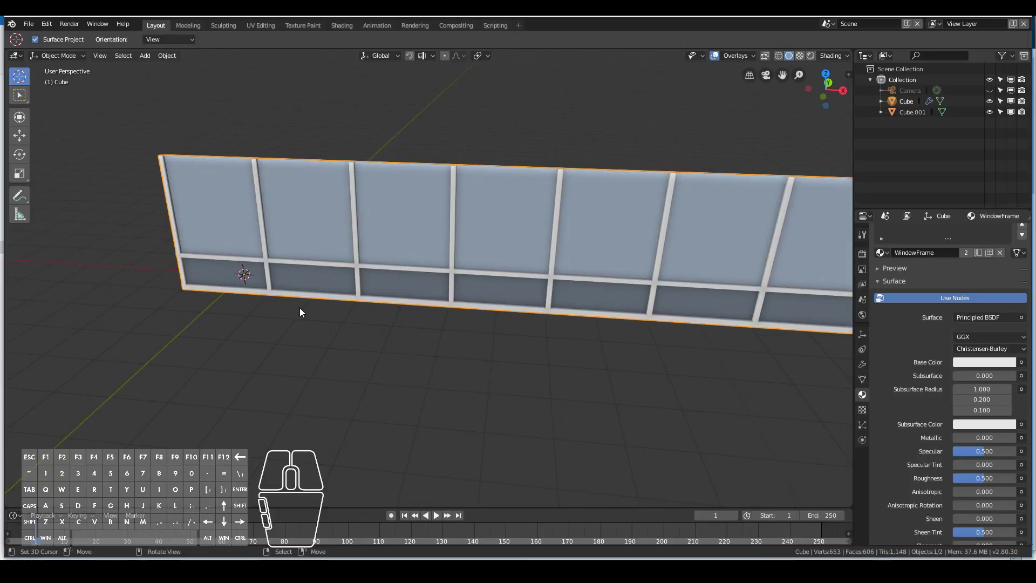
shift+middle_drag(604, 351, 495, 344)
scroll(486, 343, down, 4)
middle_drag(229, 291, 284, 289)
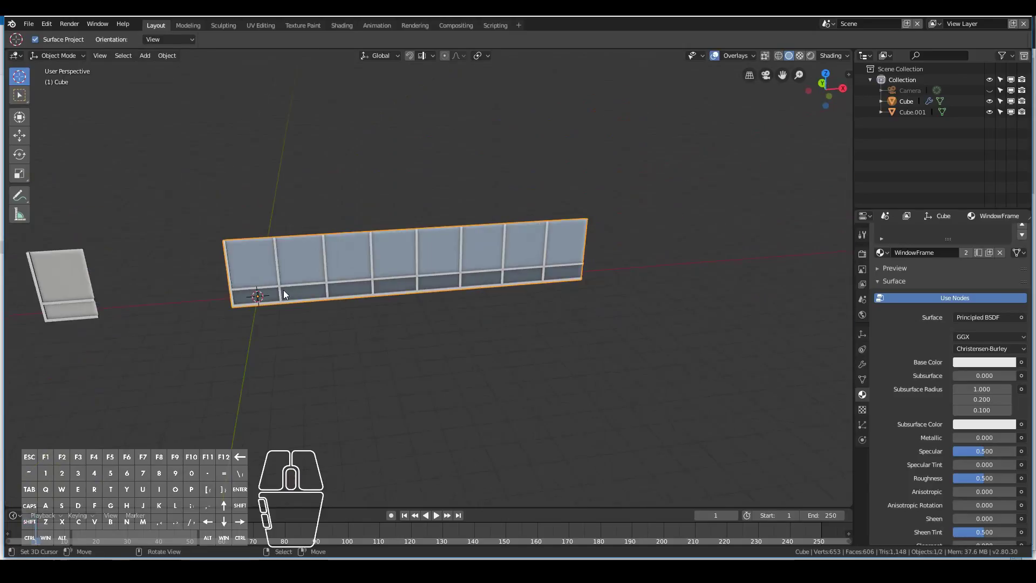
Apply the wall's Array modifier
click(862, 363)
key(Return)
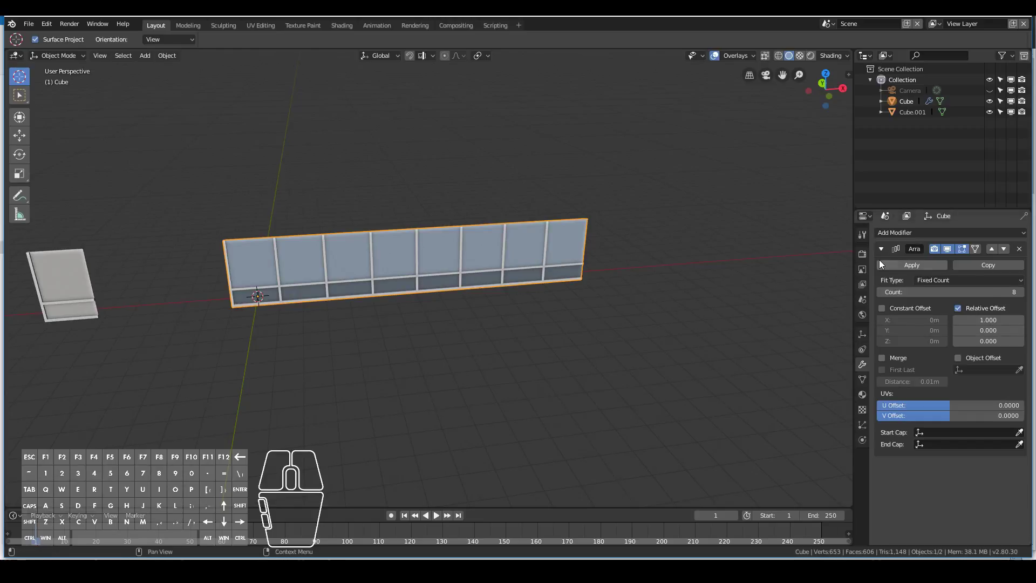
click(912, 265)
Snap the 3D cursor to the wall's lower corner at its far positive-X end
key(Tab)
middle_drag(505, 299, 347, 289)
scroll(418, 358, up, 4)
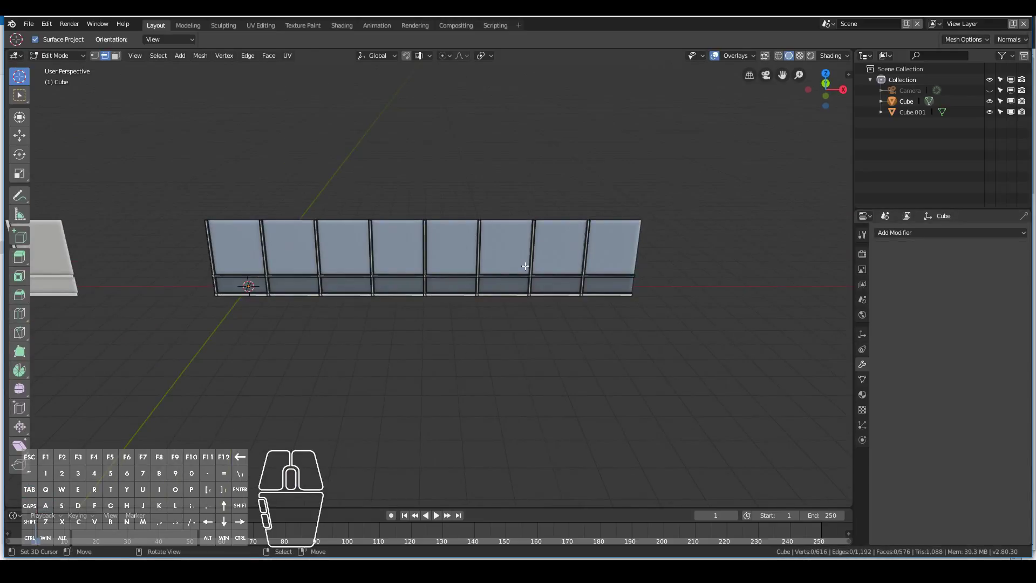
middle_drag(525, 266, 737, 392)
click(752, 374)
key(shift+s)
click(737, 446)
middle_drag(360, 226, 461, 264)
key(Tab)
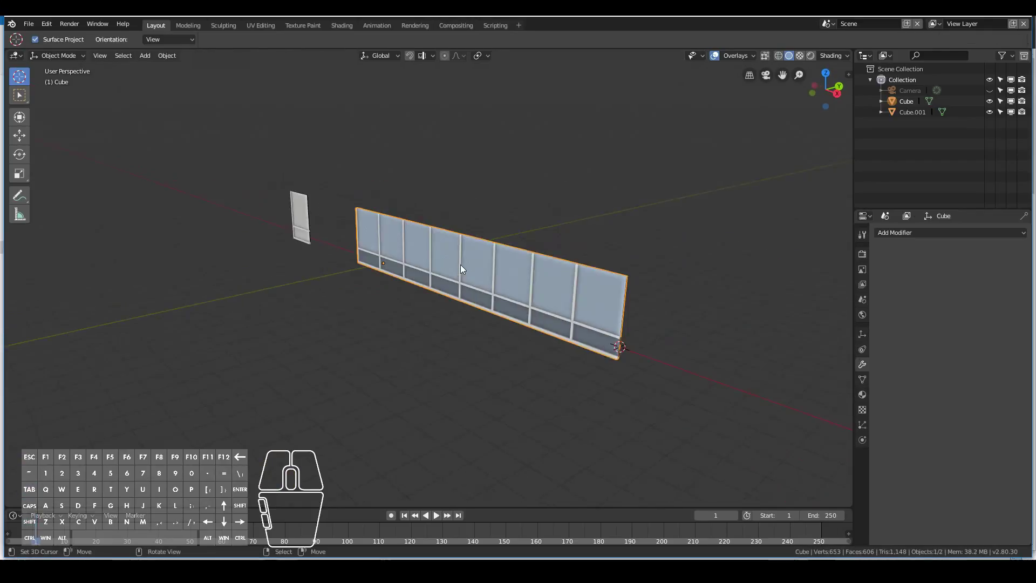
Duplicate the wall in place and rotate the copy -90° about Z around the 3D cursor
key(KP_7)
key(shift+d)
right_click(555, 240)
click(479, 56)
click(462, 100)
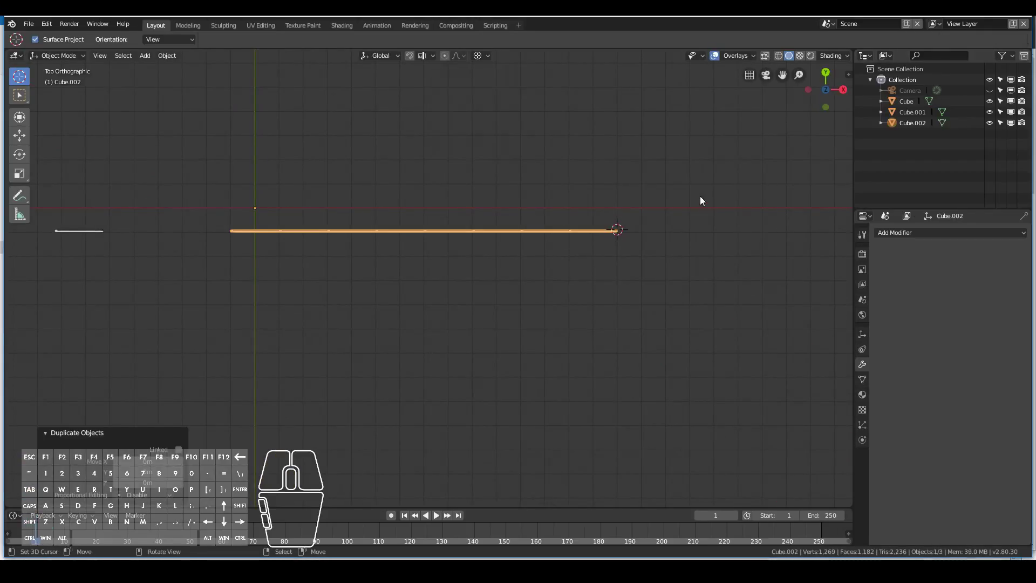
text(rz90-)
key(Return)
scroll(685, 323, up, 3)
middle_drag(686, 340, 618, 259)
shift+middle_drag(618, 259, 502, 335)
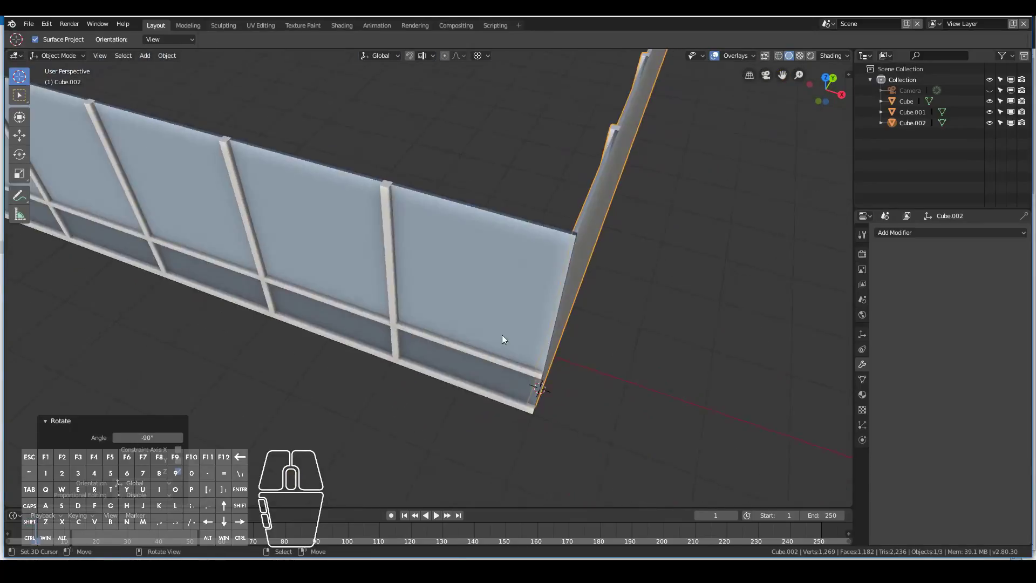
Mirror the rotated wall copy by scaling it -1 along X
scroll(518, 319, down, 4)
text(sx-1)
key(Return)
middle_drag(572, 342, 503, 306)
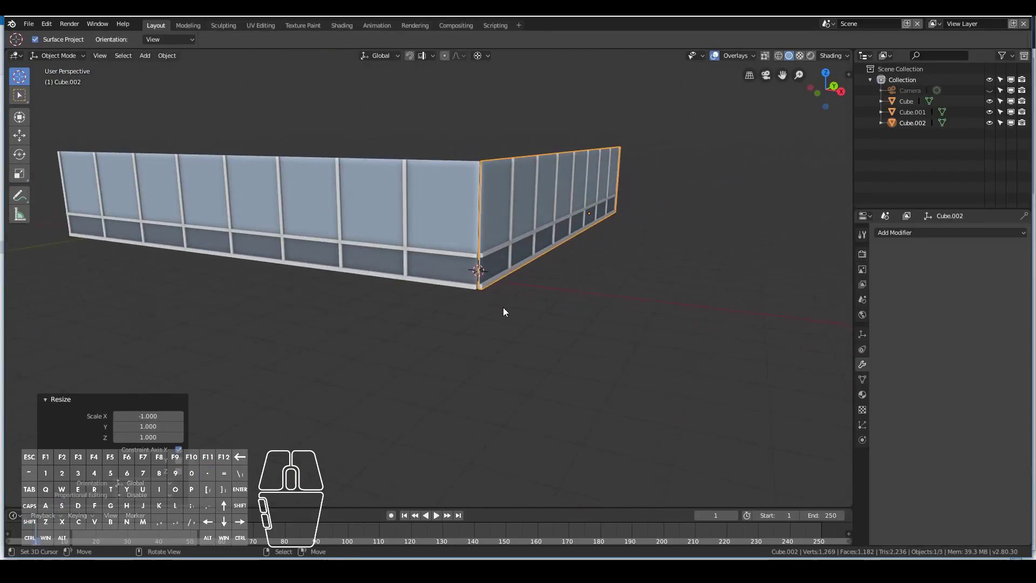
Move the separate single panel along X to just beyond the corner of the two walls
scroll(503, 307, up, 1)
scroll(483, 273, down, 6)
right_click(167, 213)
middle_drag(167, 214, 106, 252)
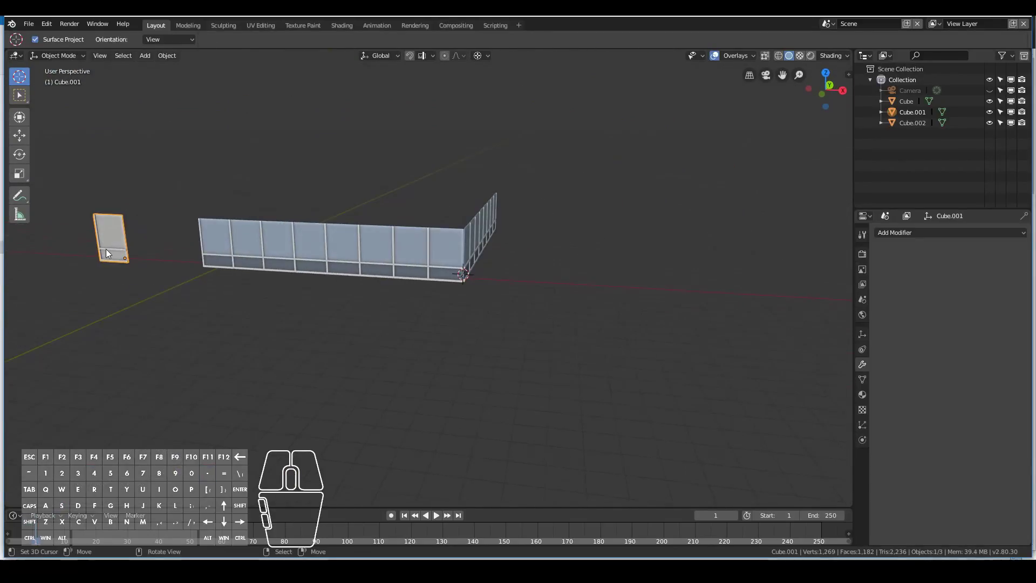
key(g)
key(x)
click(651, 306)
scroll(664, 306, up, 4)
Add two material slots to the single panel and fill them with WindowBig and WindowSmall
click(860, 316)
click(862, 394)
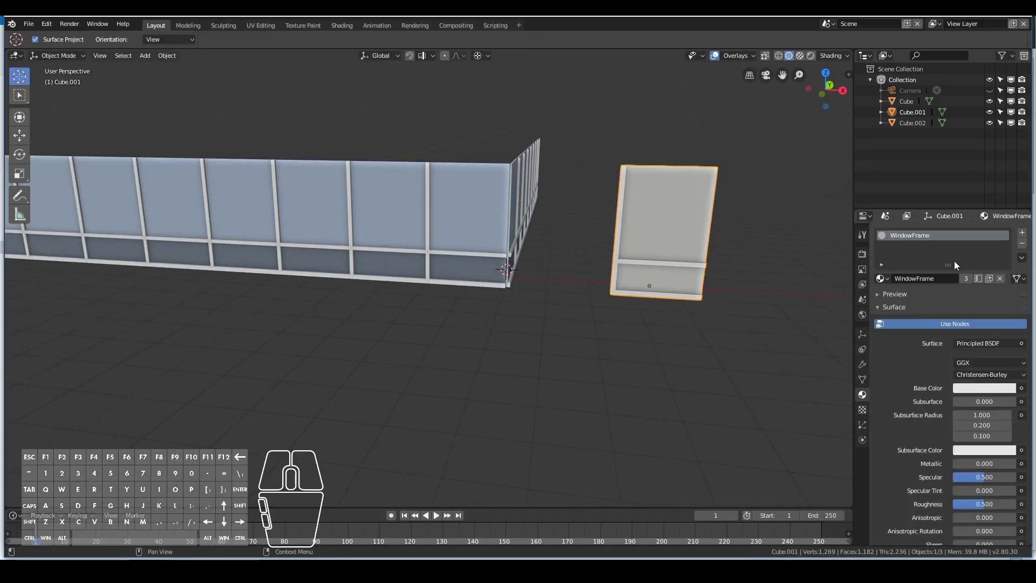
click(1022, 233)
click(882, 302)
click(898, 317)
click(1022, 233)
click(882, 300)
click(894, 339)
Assign WindowBig to the single panel's upper pane and WindowSmall to its lower pane, on front and back
key(Tab)
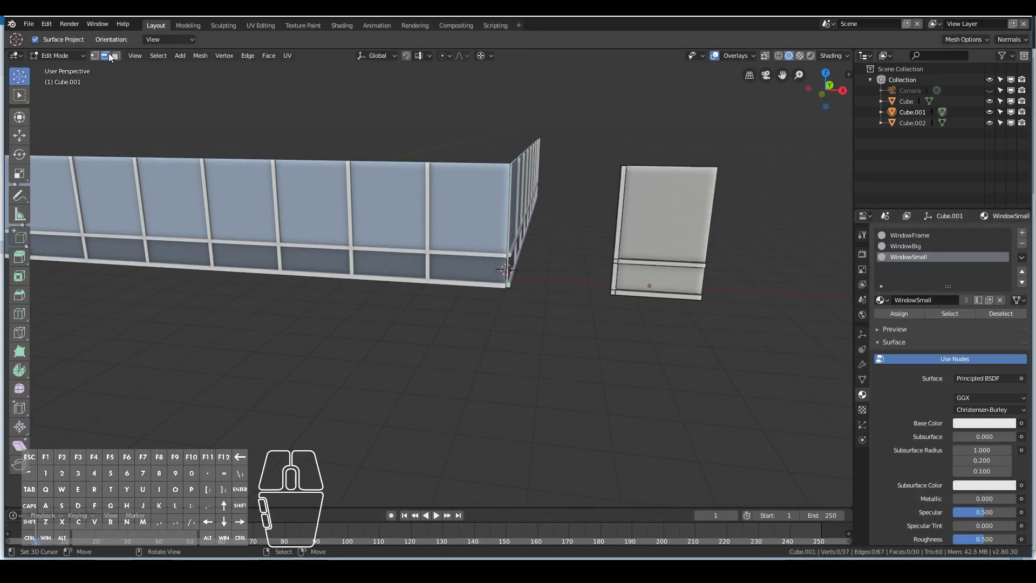
click(116, 56)
right_click(667, 217)
click(902, 316)
click(900, 236)
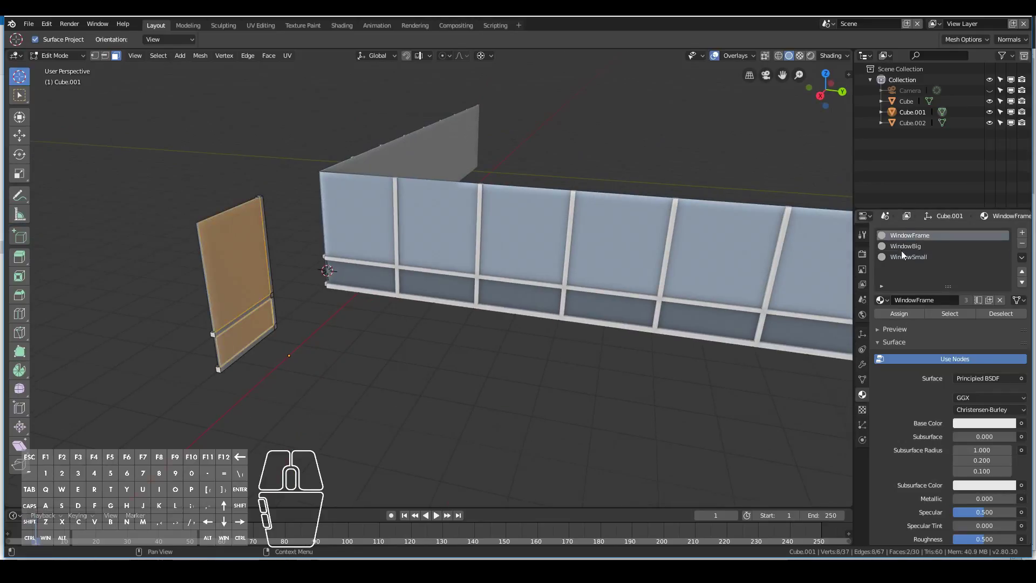
click(901, 247)
click(916, 257)
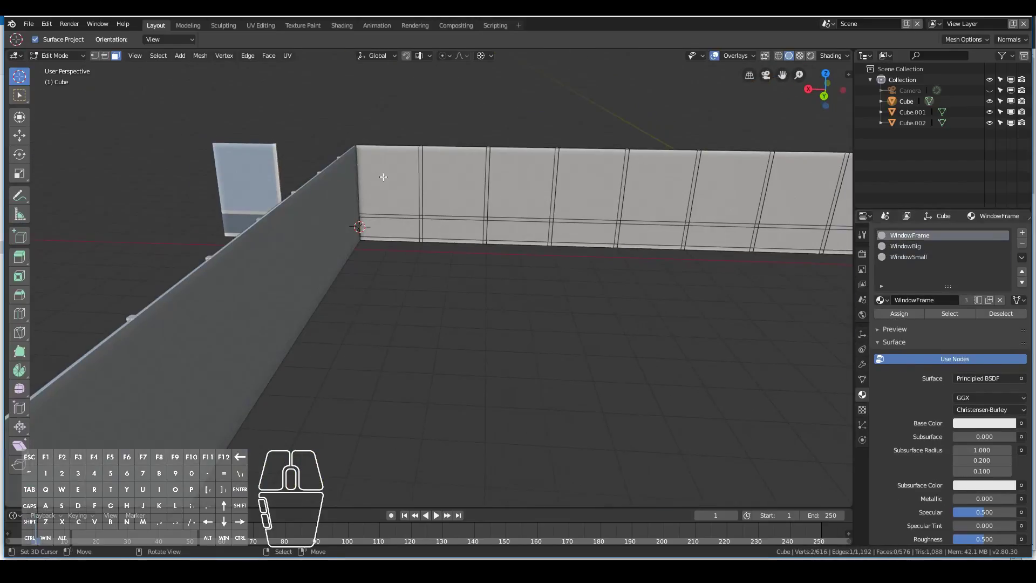
Assign WindowBig to all eight upper pane faces on the back of the first wall
click(383, 176)
shift+click(453, 184)
ctrl+click(787, 173)
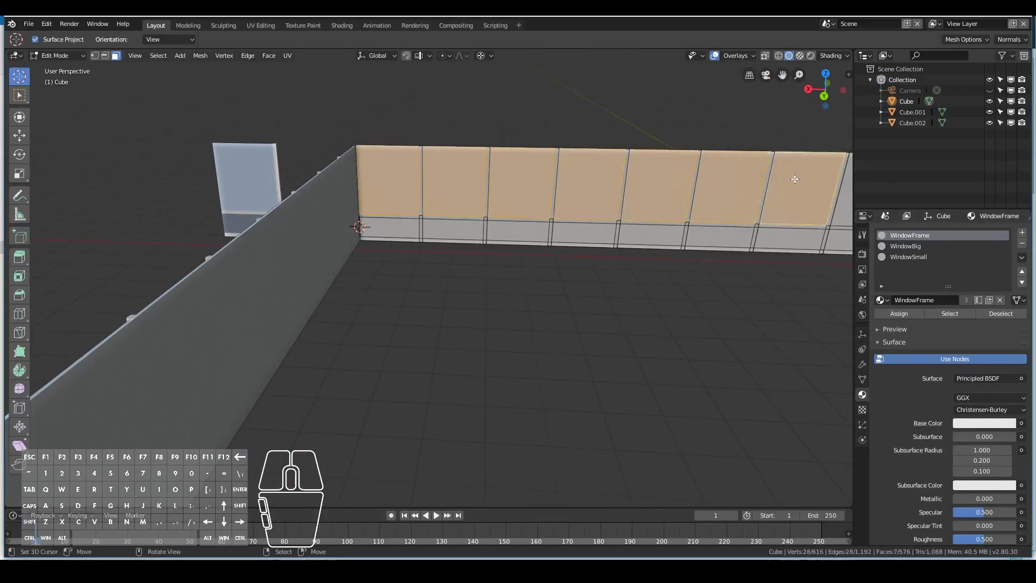
click(906, 246)
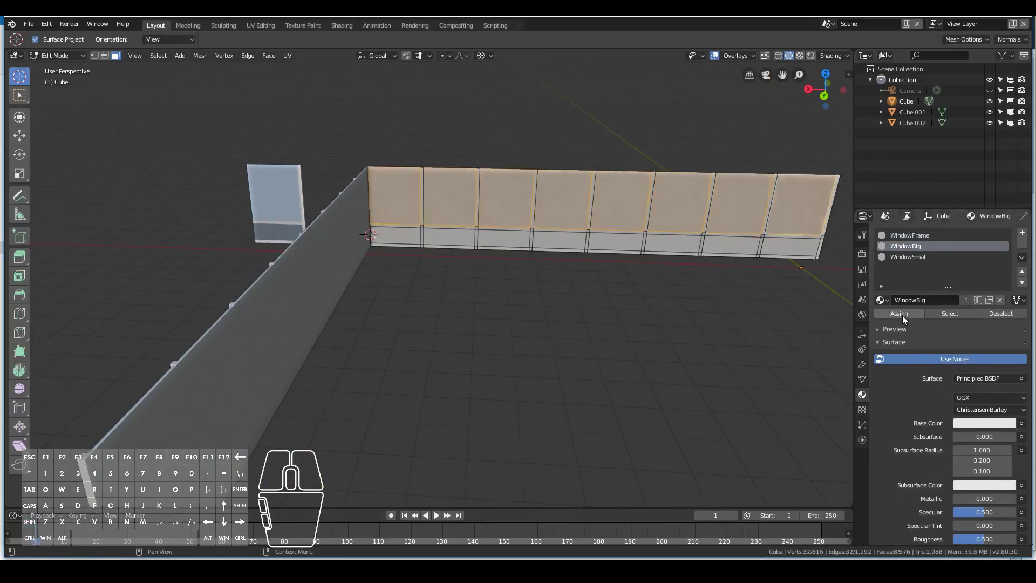
click(899, 313)
Assign WindowSmall to all eight lower pane faces on the back of the first wall
click(910, 235)
click(394, 236)
ctrl+click(507, 233)
click(909, 257)
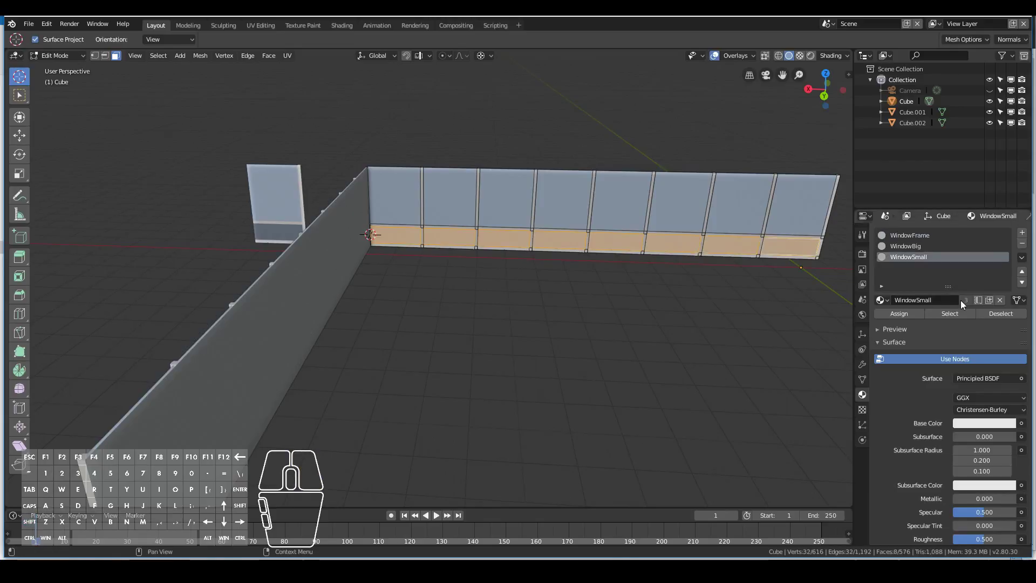
click(899, 314)
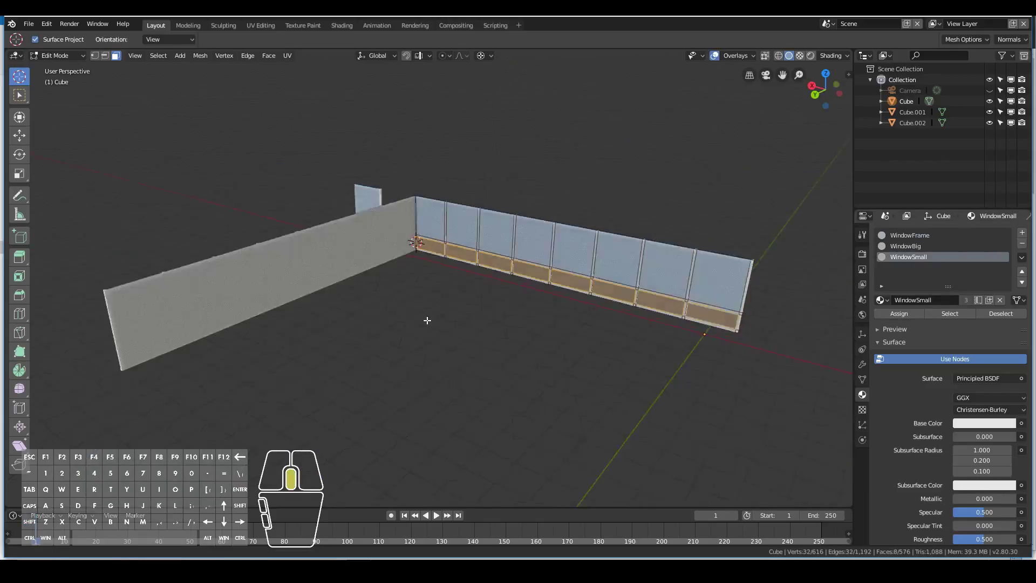
Assign WindowBig to the row of upper pane faces on the back of the second wall
middle_drag(545, 253, 532, 251)
right_click(533, 251)
shift+right_click(378, 243)
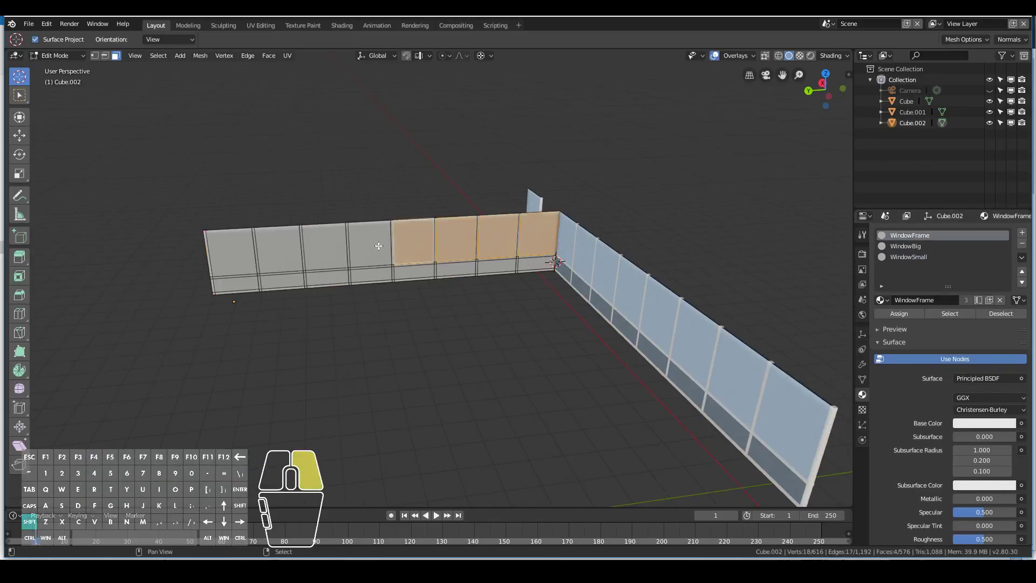
shift+right_click(232, 253)
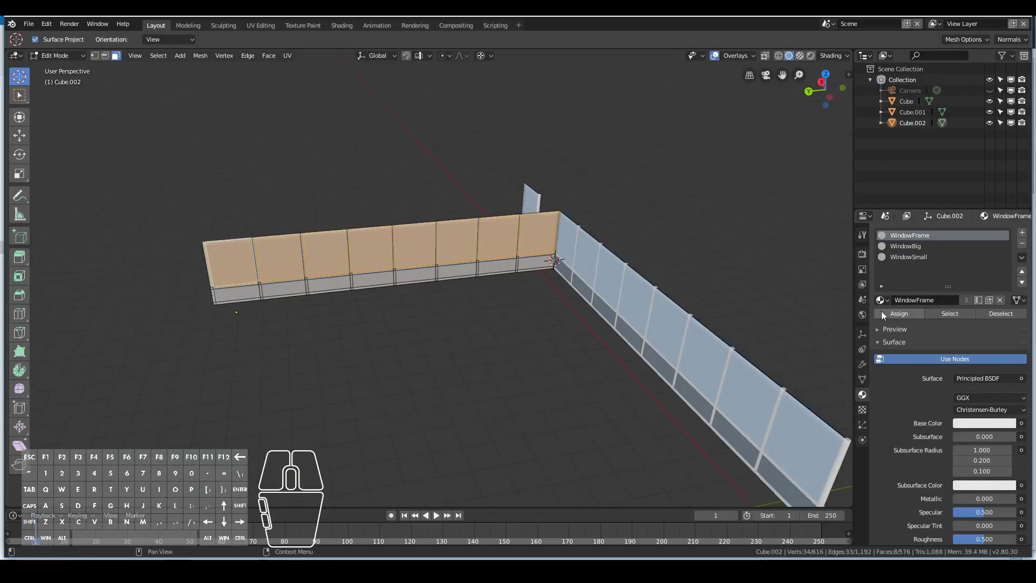
Assign WindowSmall to the row of lower pane faces on the back of the second wall
right_click(529, 261)
shift+right_click(356, 275)
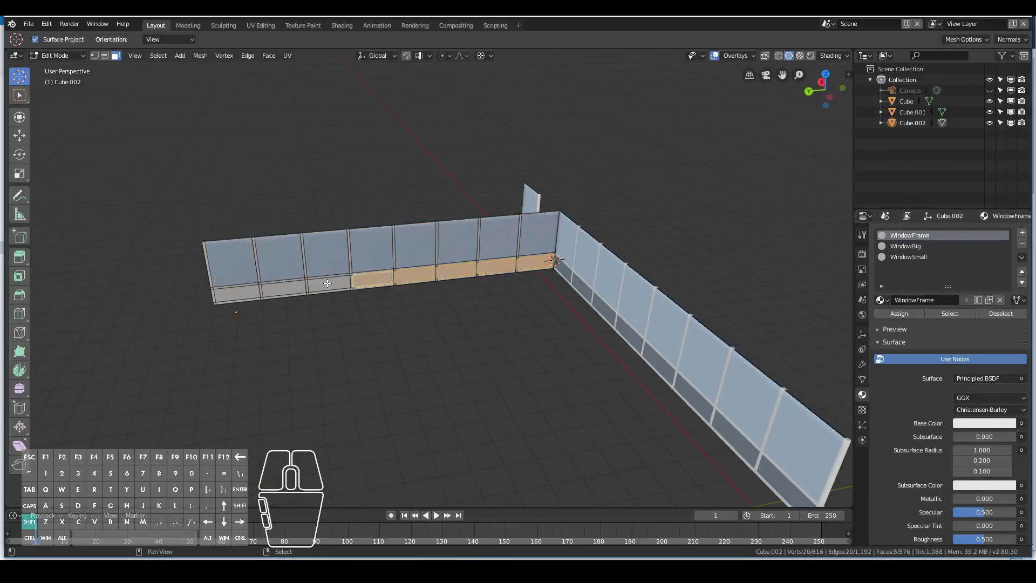
shift+right_click(229, 292)
click(909, 257)
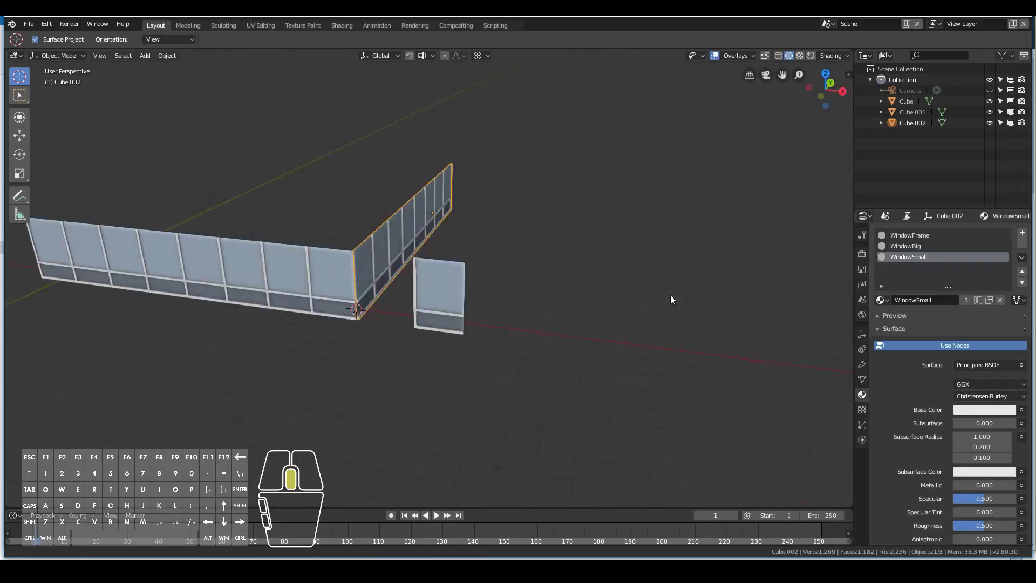
middle_drag(670, 295, 303, 268)
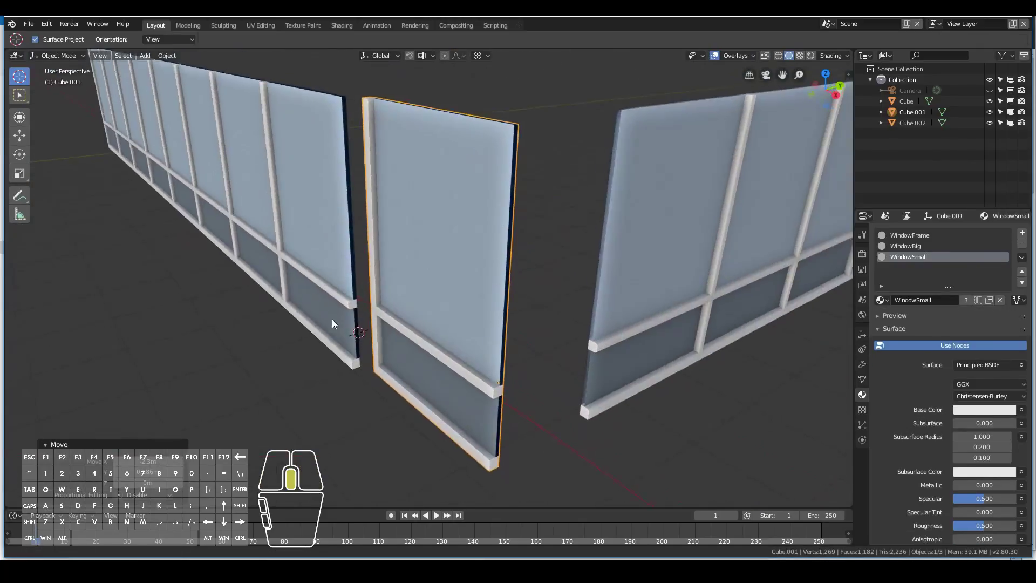
Flip the second wall by scaling it -1 on Y, and move it about 18.1 m along Y
middle_drag(332, 319, 712, 301)
text(sy-1)
key(Return)
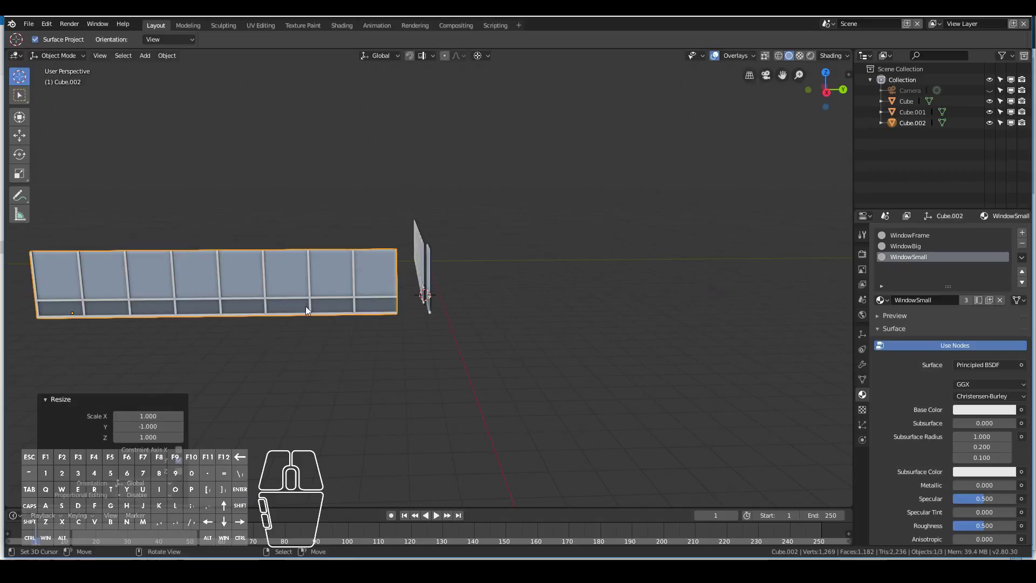
key(g)
key(y)
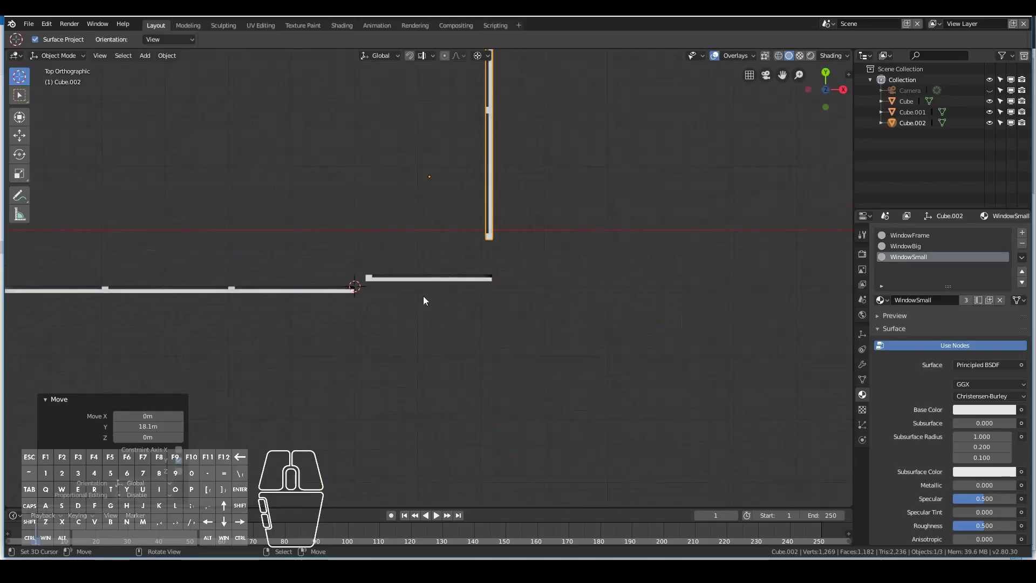
Try to rotate the single corner panel about the 3D cursor and move it against the end of the first wall
right_click(430, 280)
key(r)
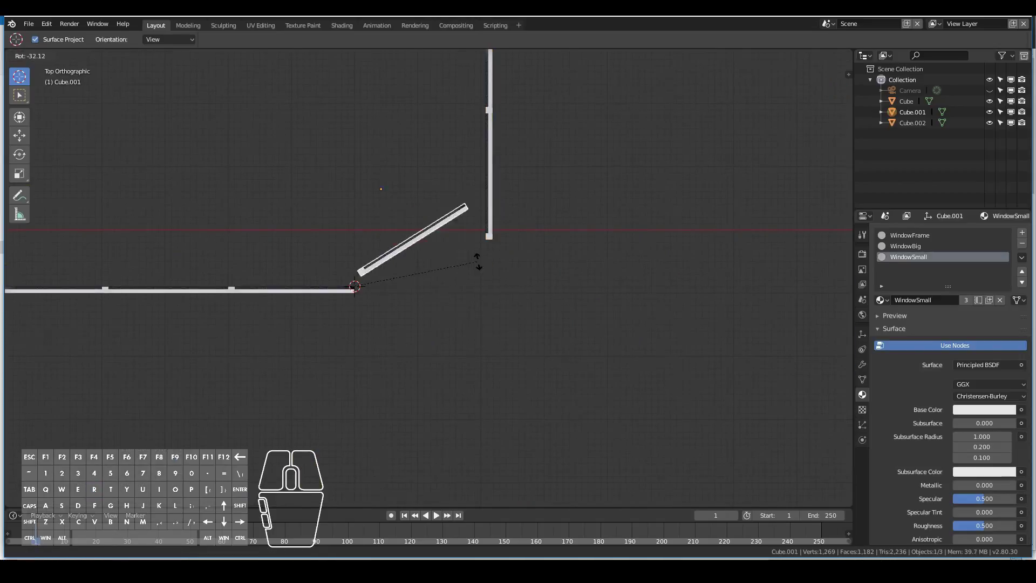
click(475, 258)
key(g)
click(471, 270)
shift+middle_drag(472, 270, 594, 301)
scroll(599, 324, up, 6)
key(g)
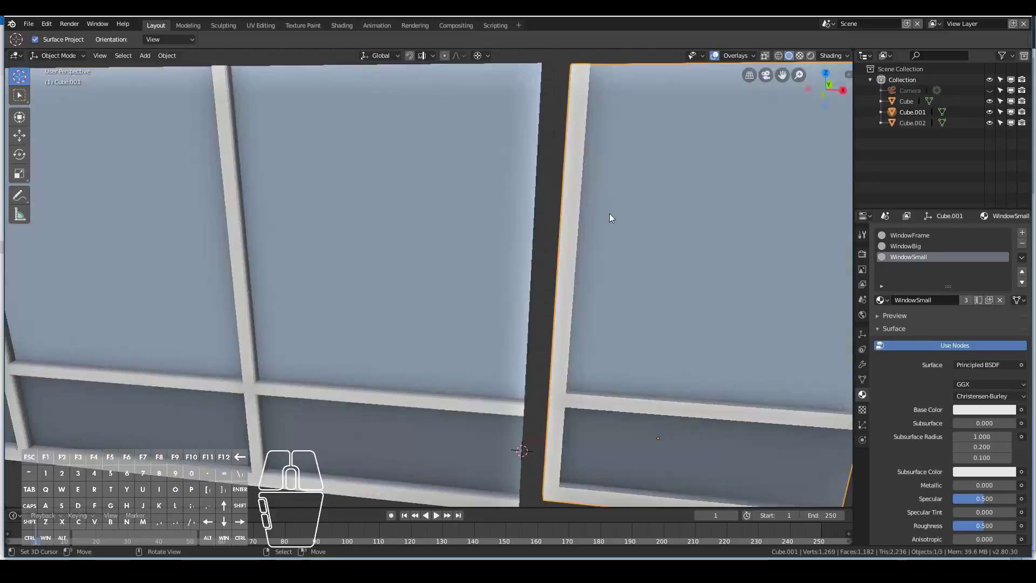
scroll(610, 218, down, 6)
key(g)
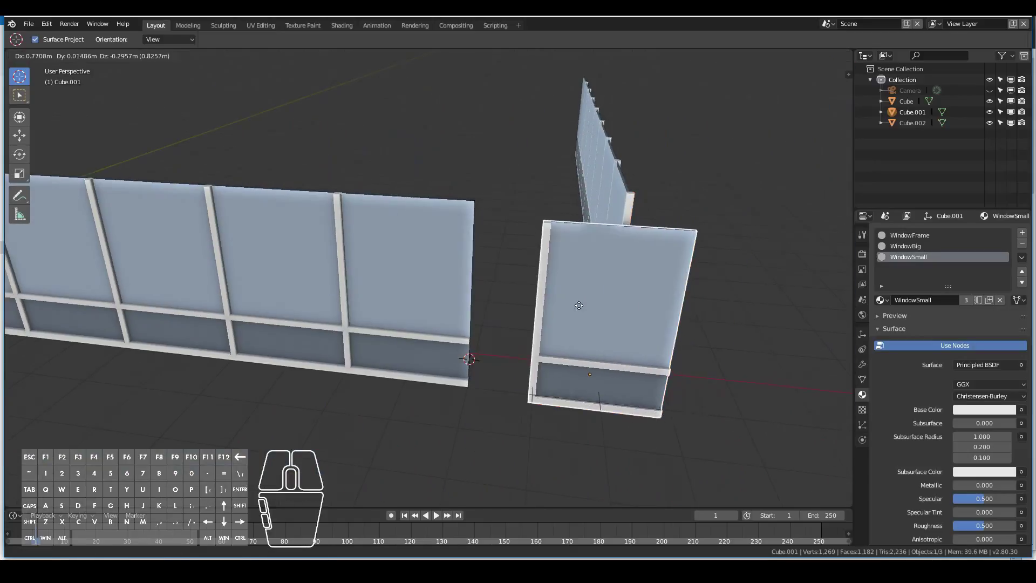
right_click(578, 303)
Change the pivot point, rotate the single panel about 45 degrees from above and move its frame end to the first wall's corner end
key(KP_7)
click(479, 56)
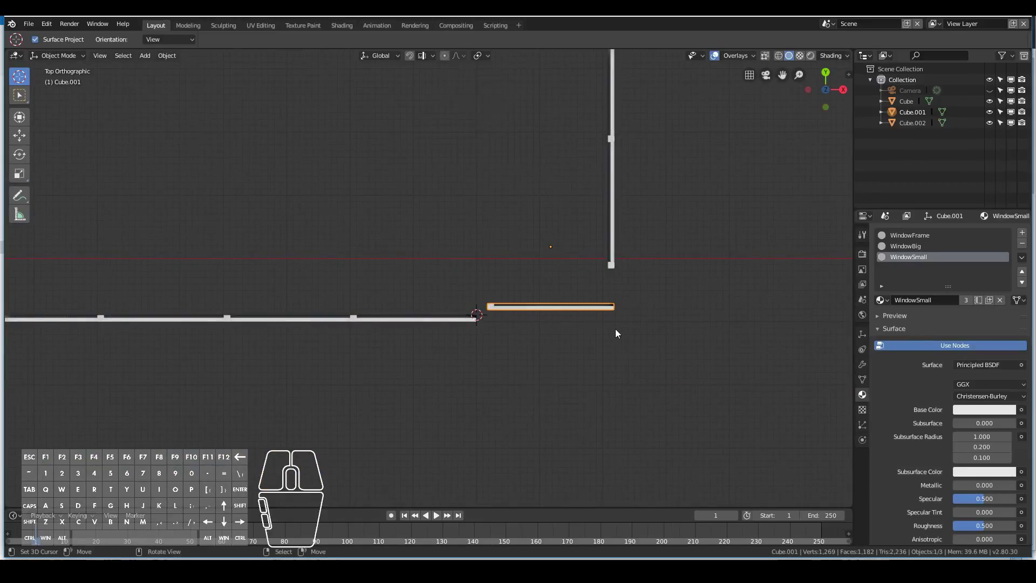
key(g)
click(518, 259)
scroll(534, 294, up, 7)
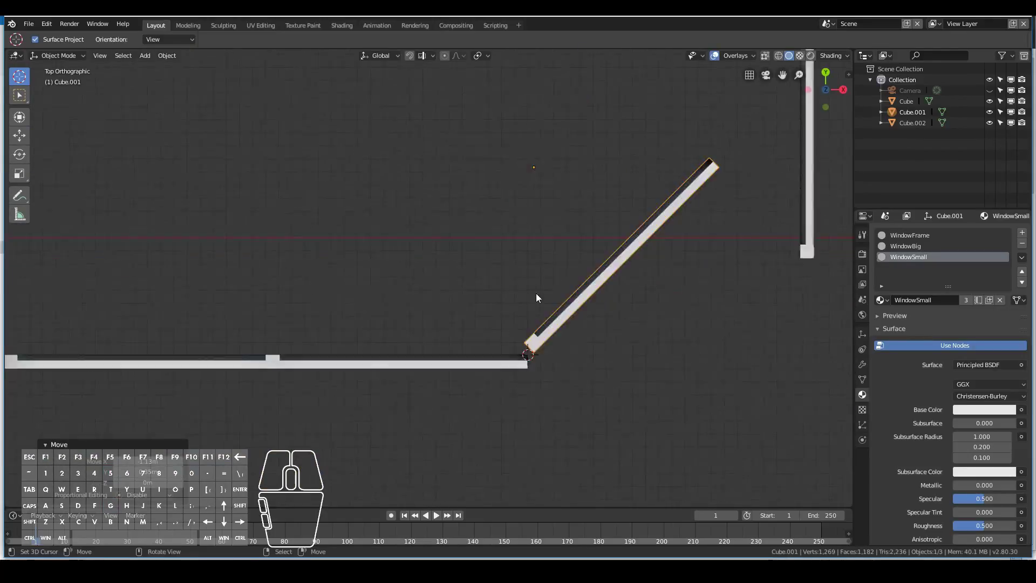
Fine-tune the angled panel's position so its frame fits against the end of the first wall
key(g)
click(602, 360)
scroll(605, 364, up, 1)
key(g)
click(641, 406)
middle_drag(640, 406, 670, 457)
Move the second wall in top view so its end frame meets the free end of the angled corner panel
right_click(690, 225)
key(KP_7)
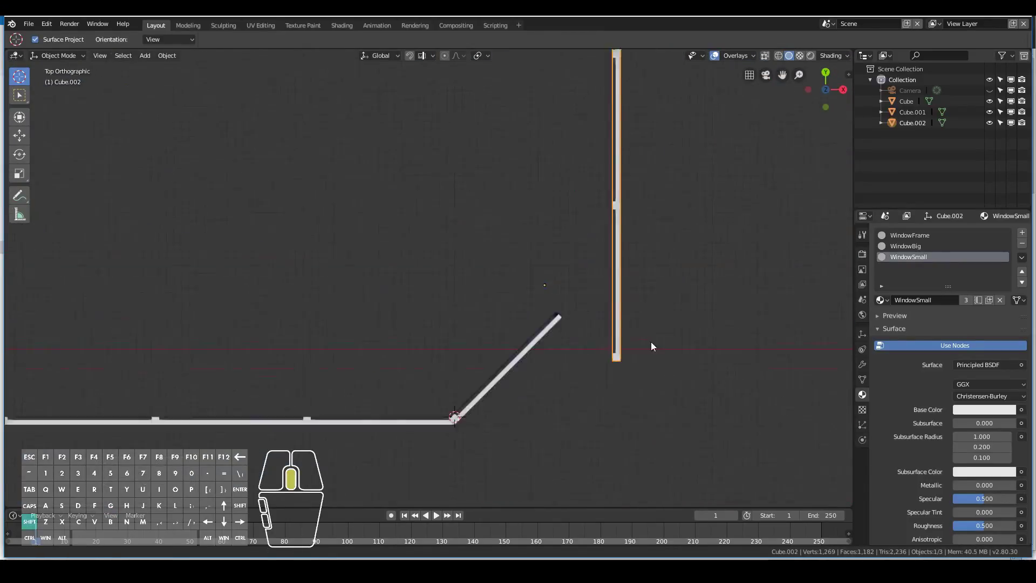
key(g)
click(611, 415)
shift+middle_drag(612, 415, 575, 339)
scroll(599, 319, up, 4)
key(g)
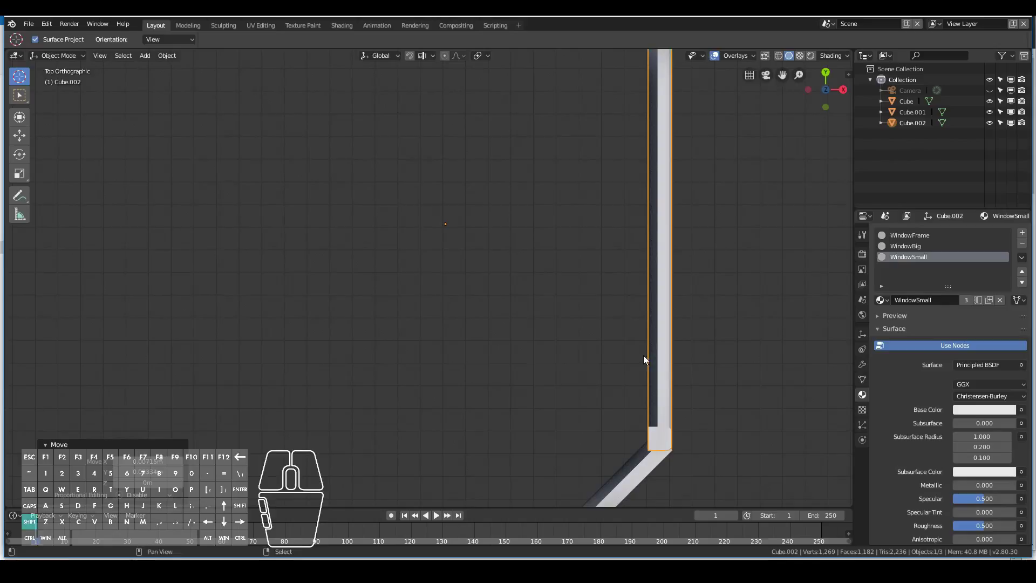
scroll(494, 280, down, 4)
Nudge the second wall along the global axes to close its seam with the angled corner panel
middle_drag(706, 400, 502, 287)
key(g)
key(y)
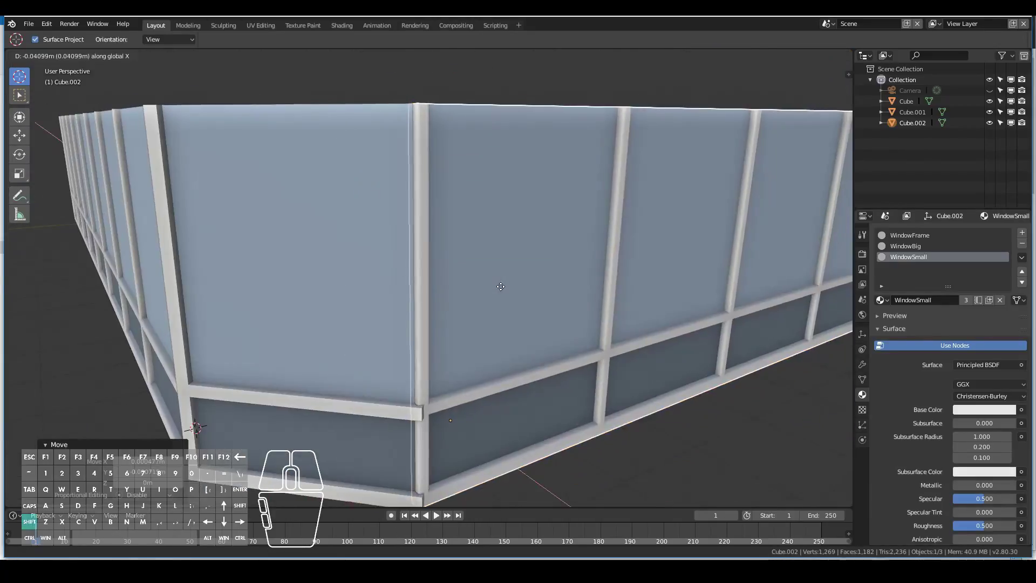
click(565, 308)
key(g)
key(x)
click(558, 324)
middle_drag(558, 323, 588, 367)
Join the second wall, the angled corner panel and the first wall into one object
scroll(485, 368, down, 6)
key(a)
key(a)
scroll(436, 365, down, 4)
middle_drag(436, 365, 468, 275)
scroll(468, 275, up, 4)
middle_drag(345, 317, 305, 316)
right_click(486, 254)
shift+right_click(426, 291)
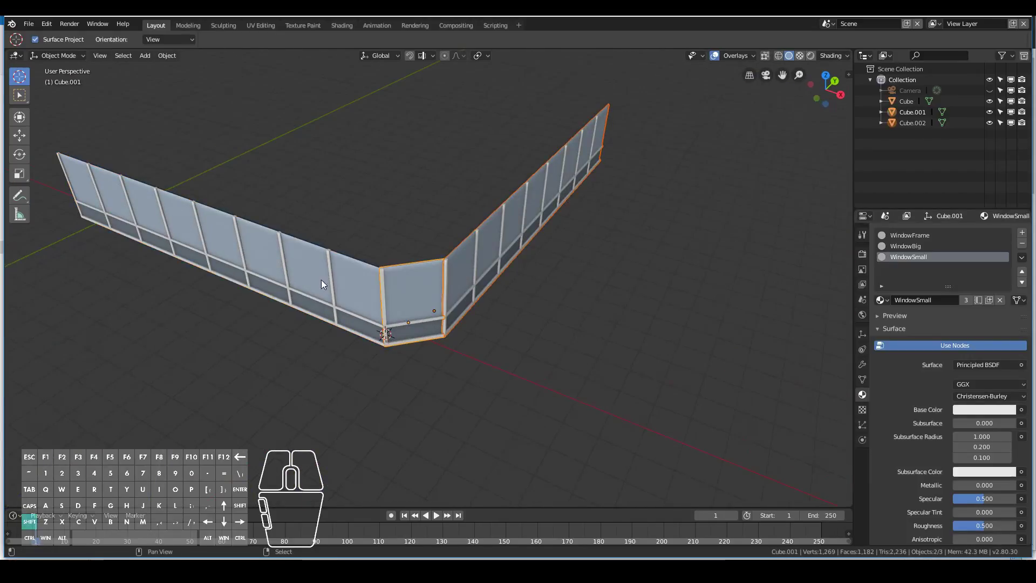
shift+click(309, 264)
key(ctrl+j)
Merge the duplicate vertices across the whole joined mesh with Remove Doubles
middle_drag(309, 265, 267, 328)
key(Tab)
right_click(380, 330)
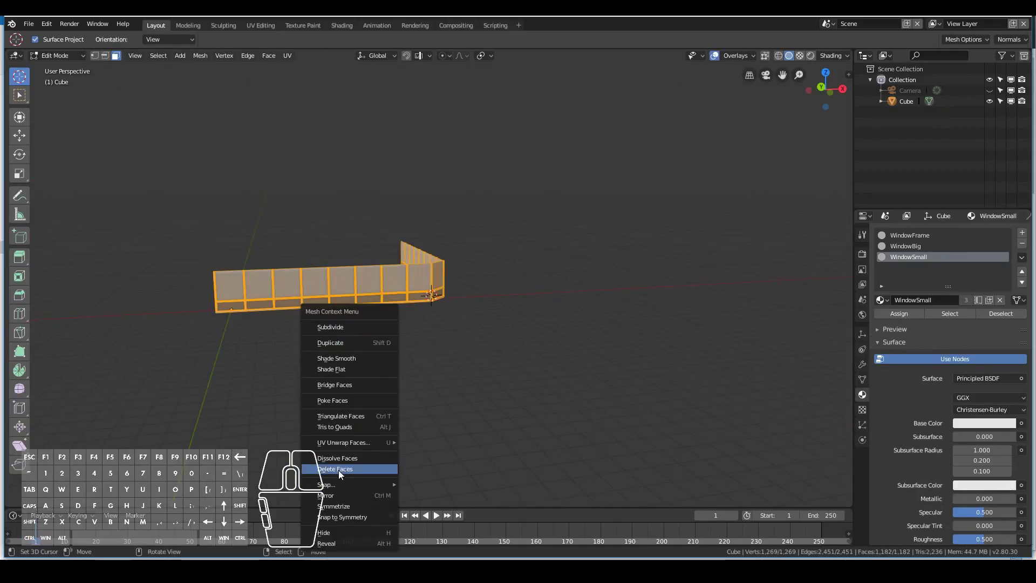
key(F3)
text(doubl)
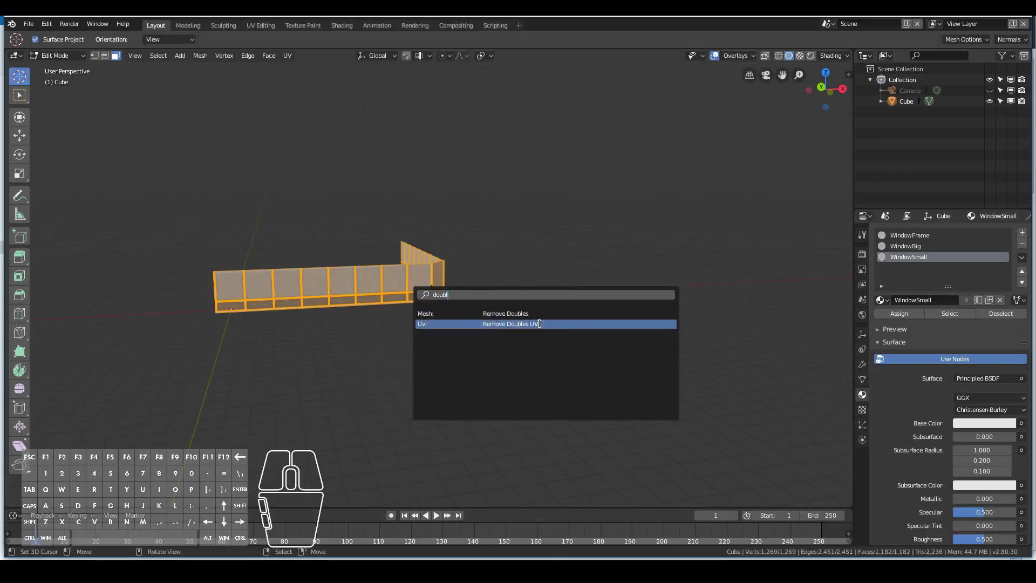
click(508, 314)
scroll(435, 329, up, 6)
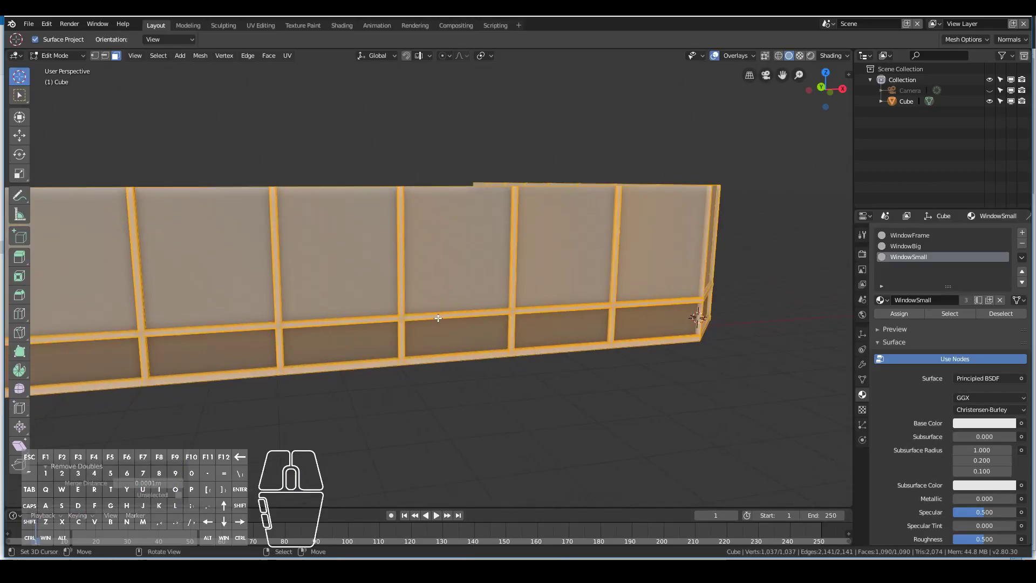
key(Tab)
Save the scene file
middle_drag(438, 319, 427, 352)
middle_drag(526, 372, 578, 342)
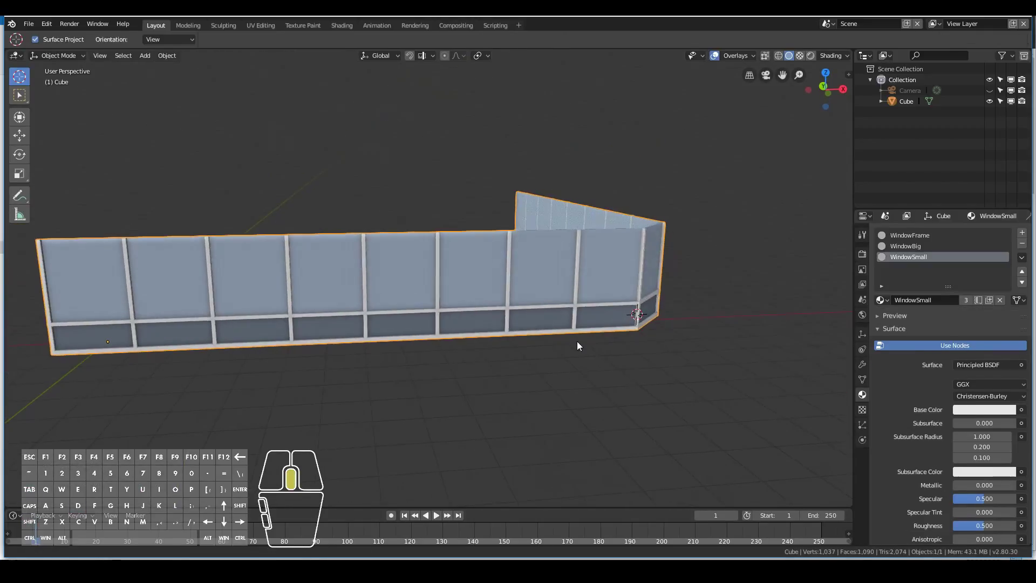
scroll(513, 332, down, 4)
mouse_move(424, 302)
middle_down()
mouse_move(487, 316)
mouse_move(394, 309)
mouse_move(430, 307)
middle_up()
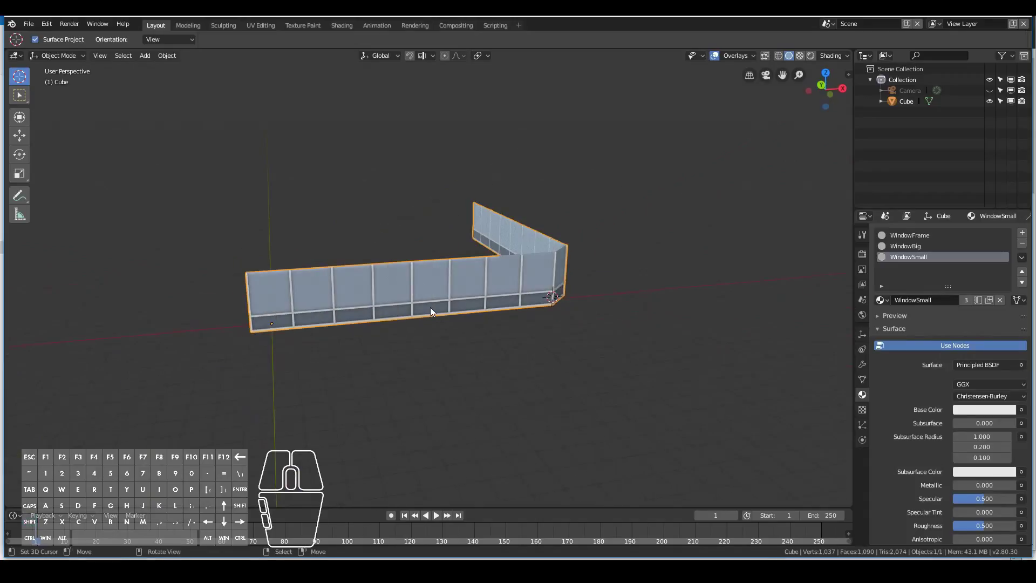
shift+middle_drag(360, 325, 432, 321)
click(29, 24)
click(50, 105)
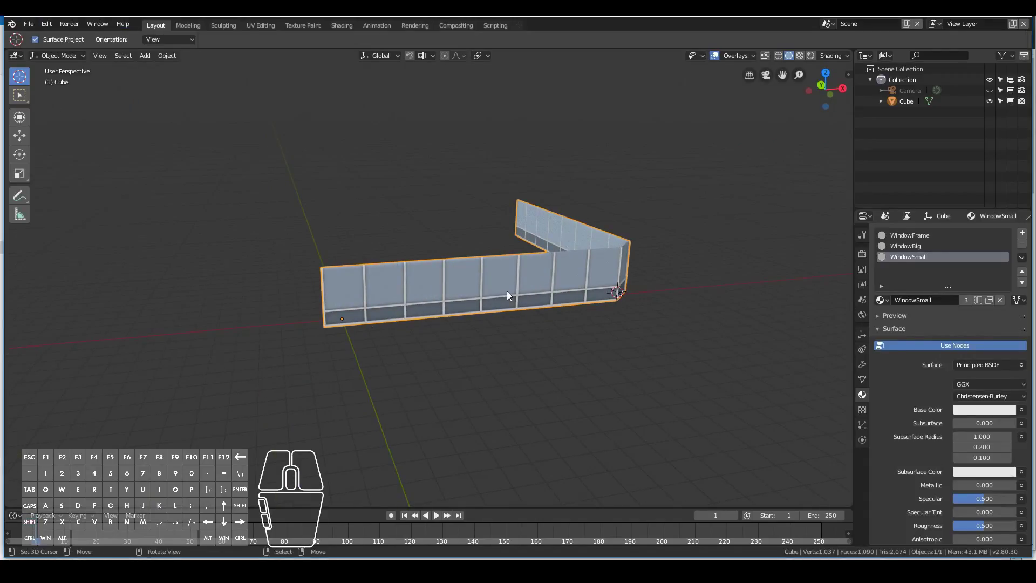
Move the whole mesh away from its origin in edit mode from top view, towards negative Y
scroll(506, 290, up, 2)
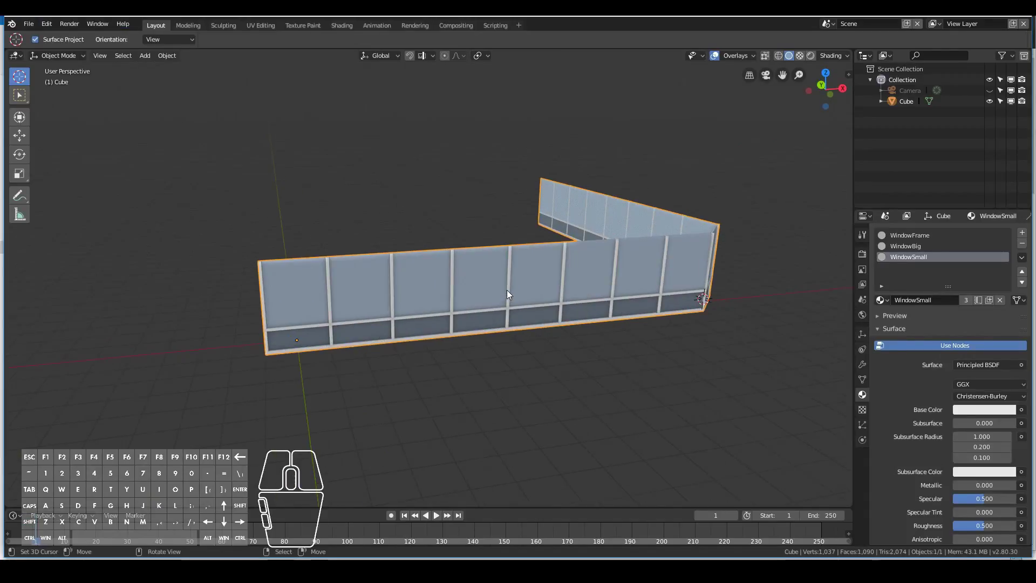
middle_drag(507, 289, 561, 349)
key(KP_7)
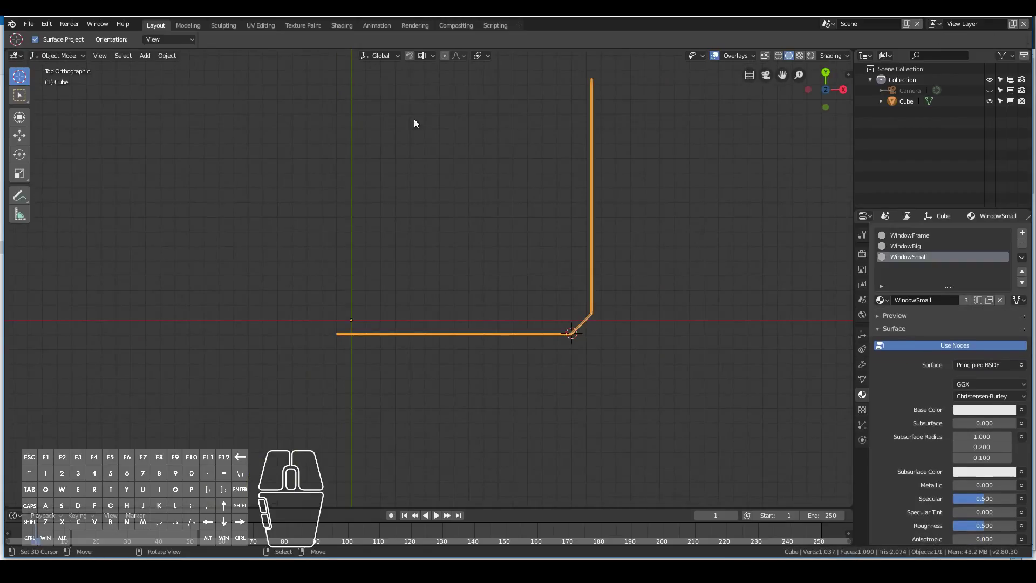
scroll(349, 332, up, 3)
scroll(378, 340, down, 3)
scroll(297, 361, up, 3)
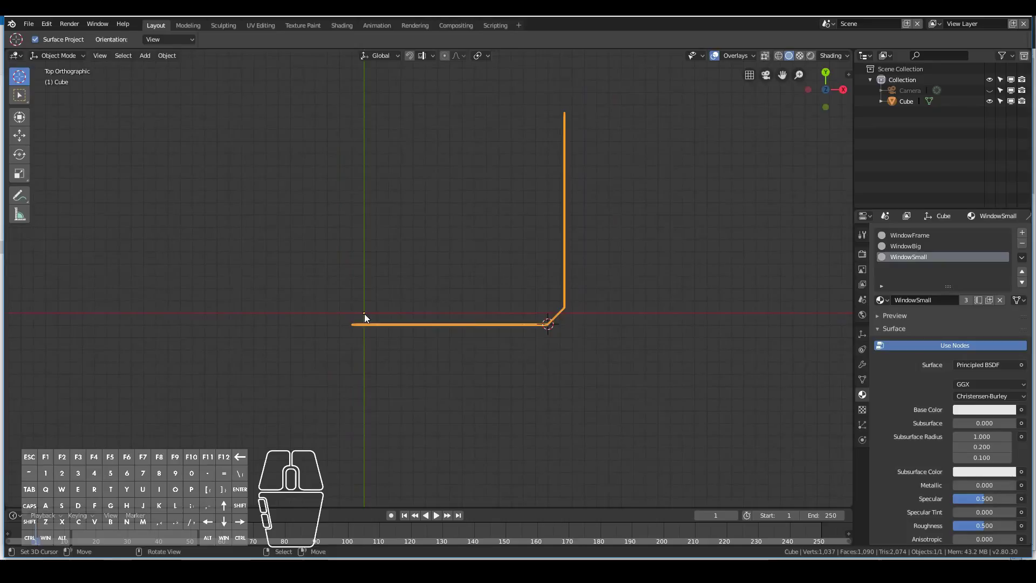
key(Tab)
key(g)
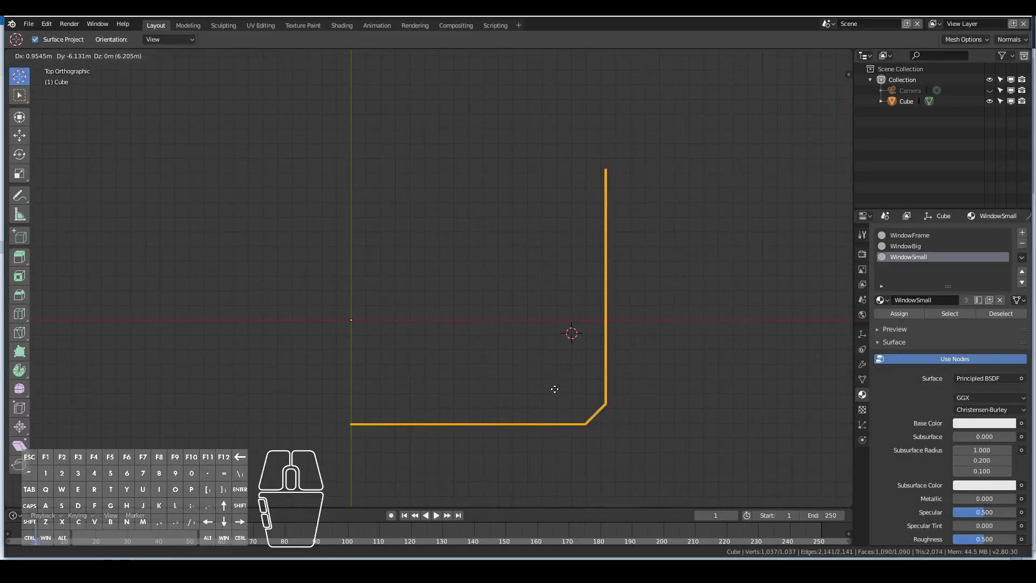
click(542, 503)
Refine the mesh offset so the open ends of both walls sit beside the X and Y axes
scroll(418, 338, down, 3)
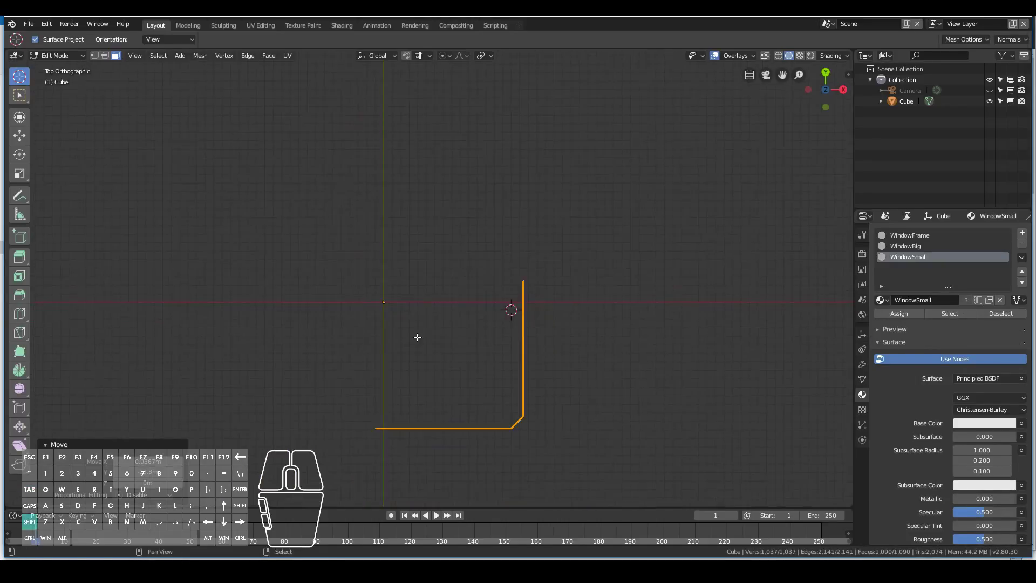
click(537, 300)
scroll(516, 337, up, 1)
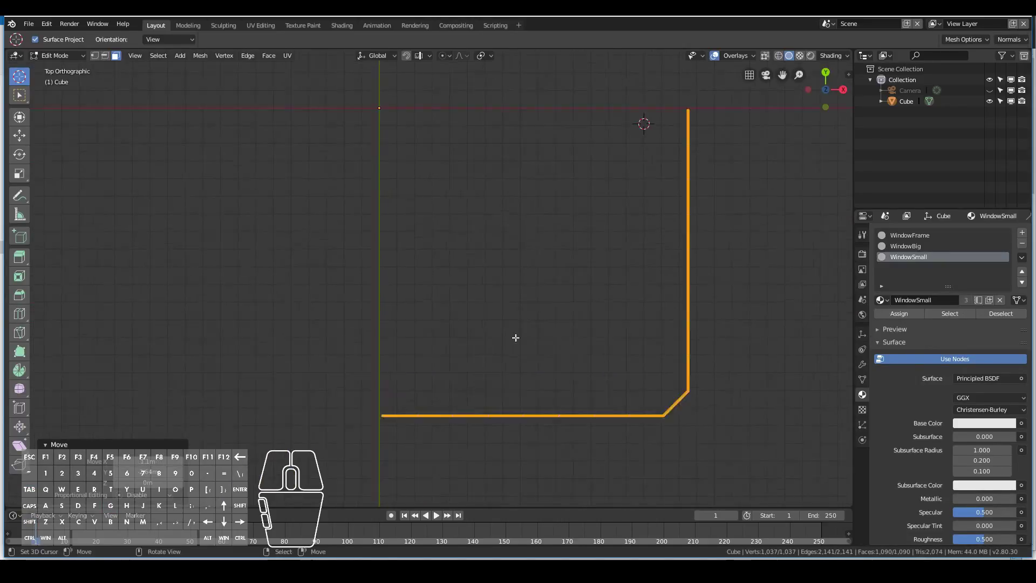
click(641, 190)
middle_drag(623, 235, 648, 205)
click(30, 24)
key(Tab)
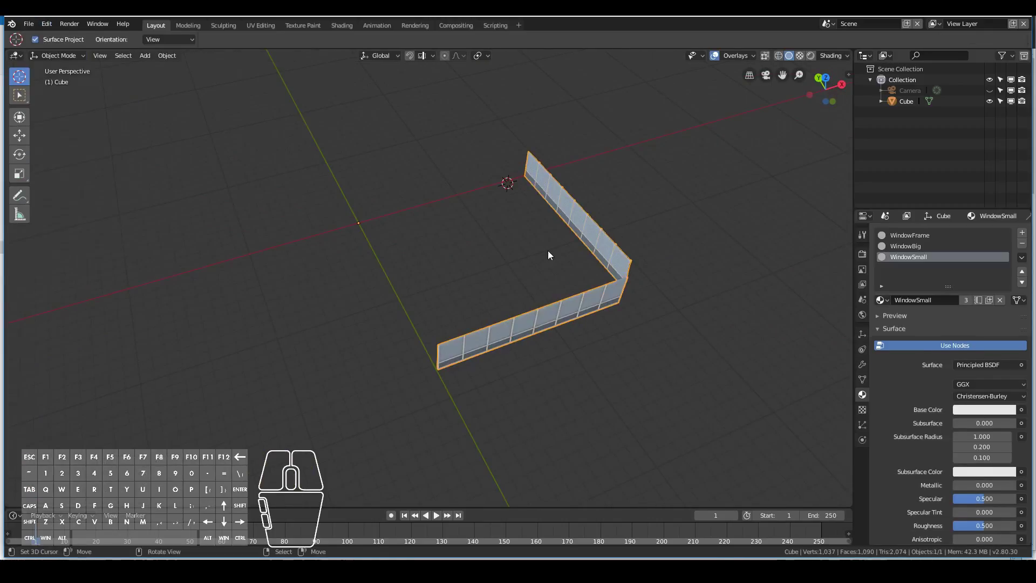
Add a Mirror modifier on the X axis with clipping enabled to the joined wall
scroll(540, 254, down, 3)
middle_drag(459, 257, 397, 259)
click(863, 365)
click(950, 232)
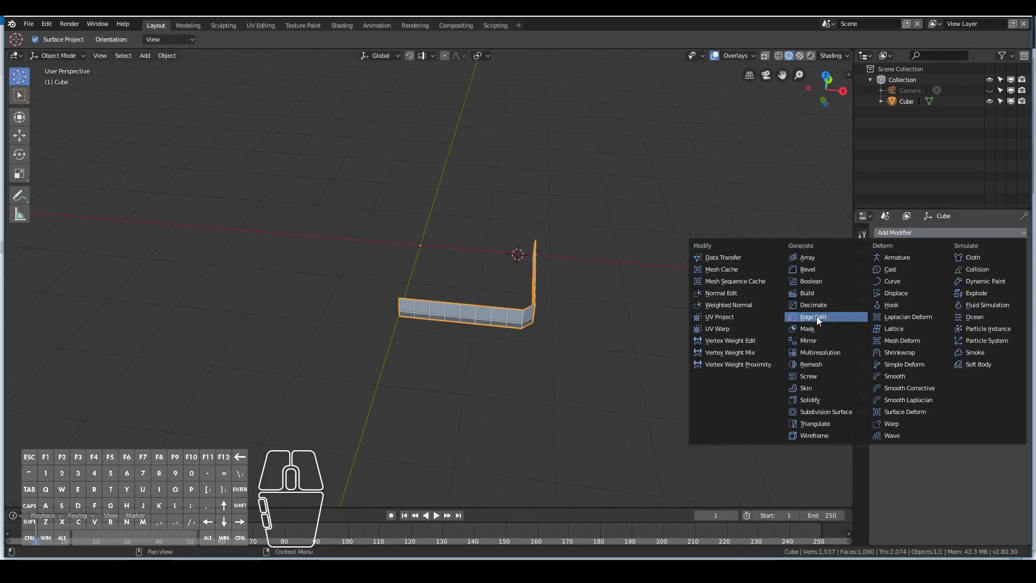
click(799, 337)
middle_drag(419, 342, 431, 354)
scroll(435, 357, up, 3)
Move the whole mesh along X until the front wall's end meets its mirrored half
key(Tab)
scroll(435, 356, up, 4)
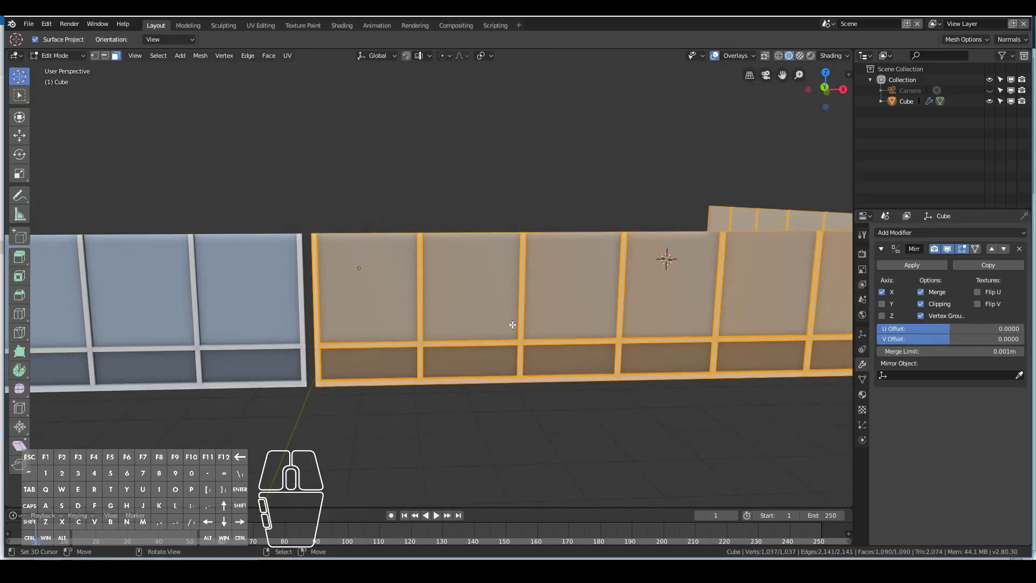
key(g)
key(x)
click(469, 330)
scroll(548, 342, up, 3)
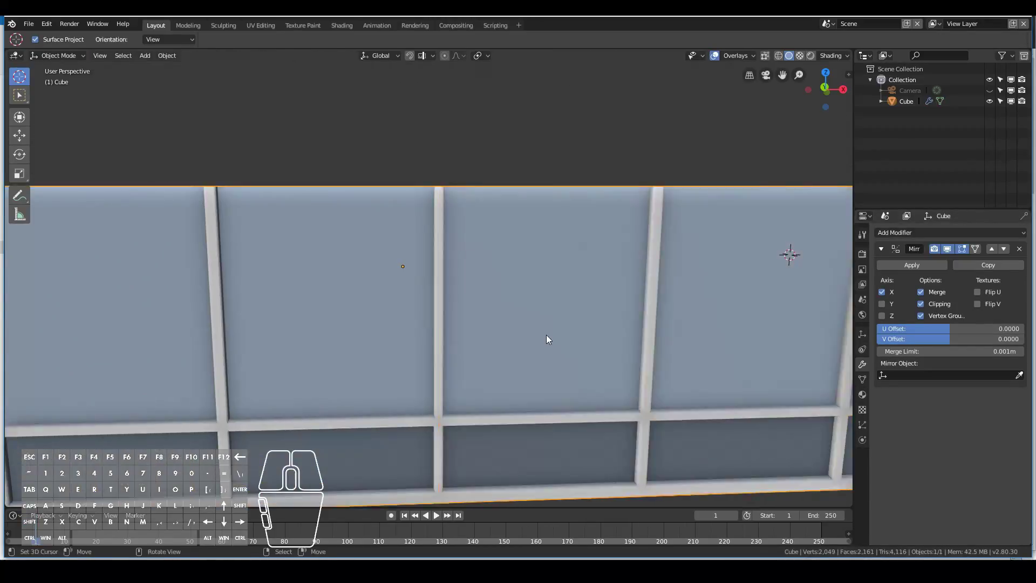
scroll(572, 342, down, 4)
scroll(518, 327, up, 4)
click(520, 330)
key(Tab)
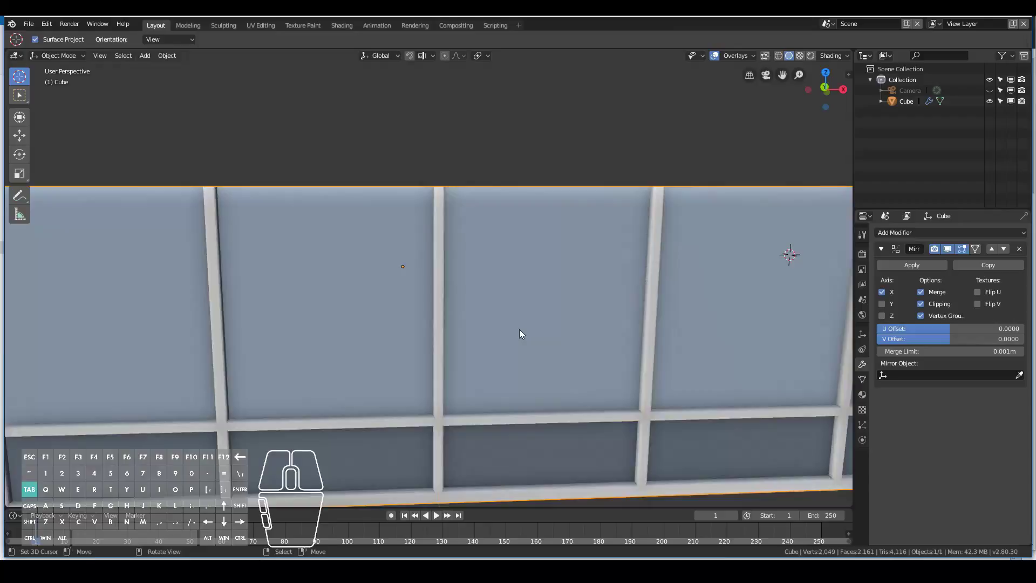
Enable the Y axis in the Mirror modifier to complete the building's outline
scroll(516, 333, down, 8)
middle_drag(509, 336, 184, 218)
click(882, 304)
scroll(504, 283, up, 6)
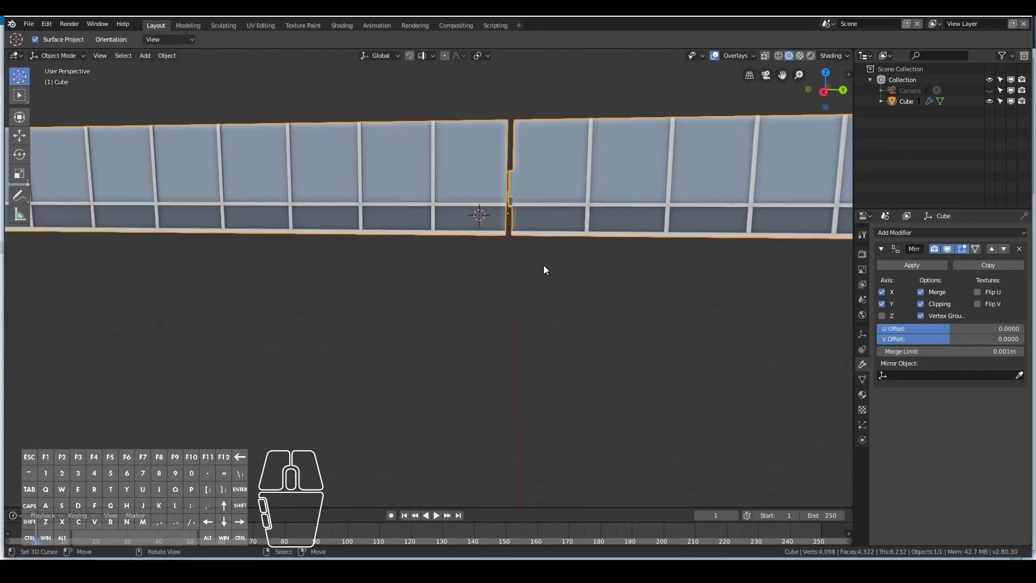
Move the whole mesh along Y by about 1.09 m so the side wall clips against its mirrored copy, and nudge it further
key(Tab)
key(g)
key(y)
click(576, 226)
scroll(500, 119, down, 2)
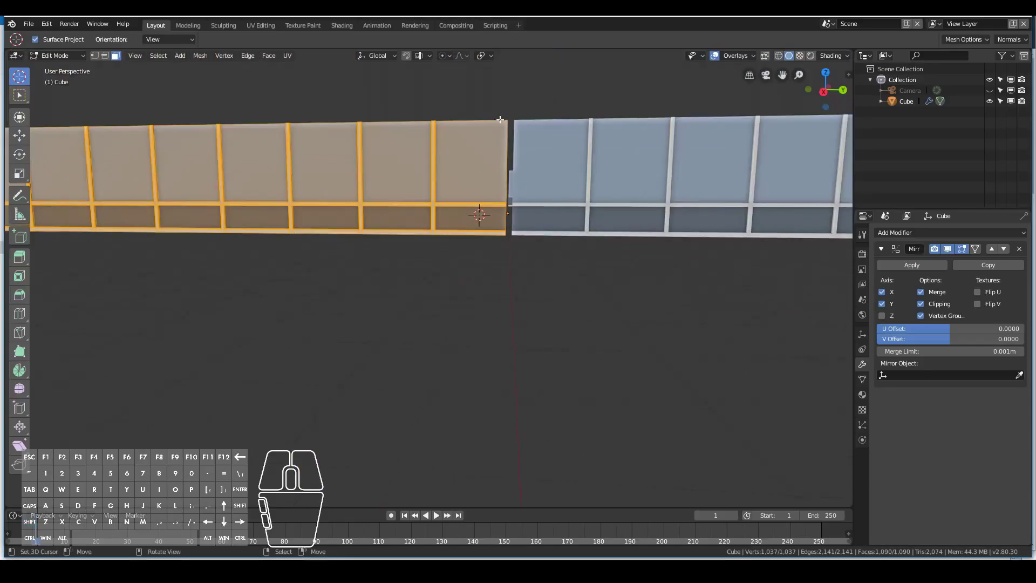
key(g)
key(y)
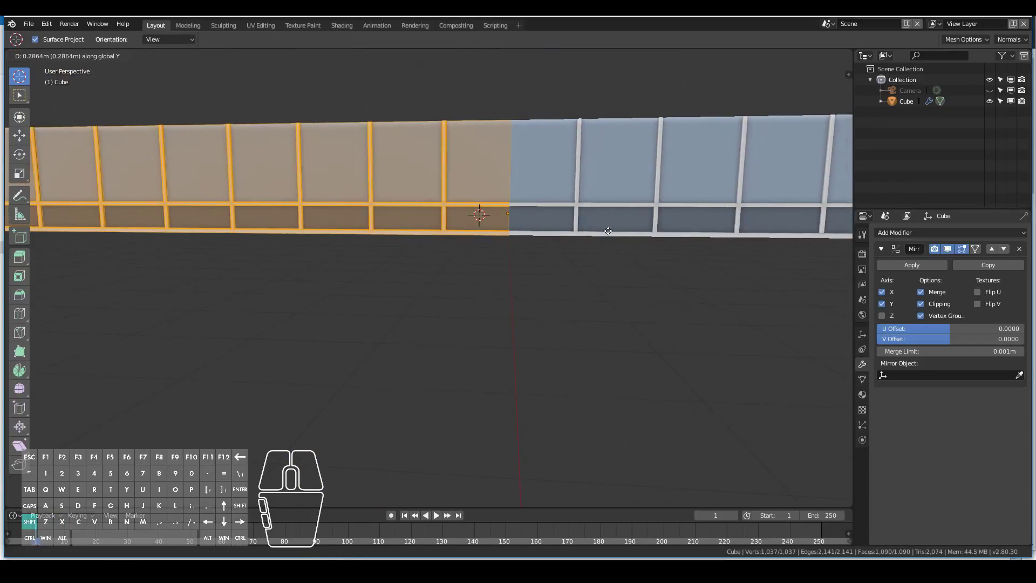
click(407, 141)
key(g)
key(y)
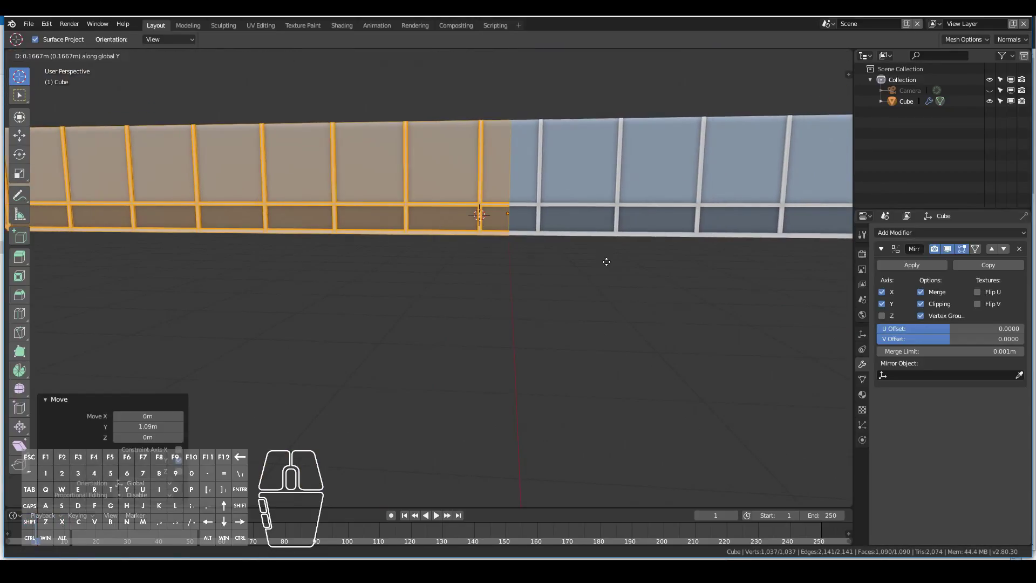
click(603, 263)
Nudge the mesh about 0.026 m along Y in right side view to even out the panel spacing at the mirror seam
key(KP_1)
key(KP_3)
shift+middle_drag(517, 225, 471, 285)
scroll(411, 266, up, 2)
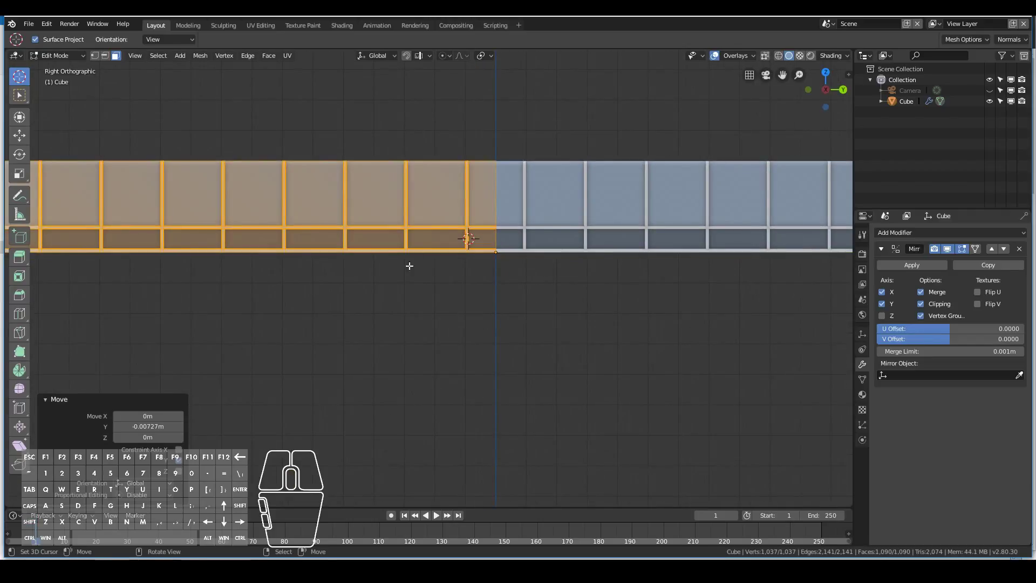
scroll(498, 265, up, 2)
key(g)
key(y)
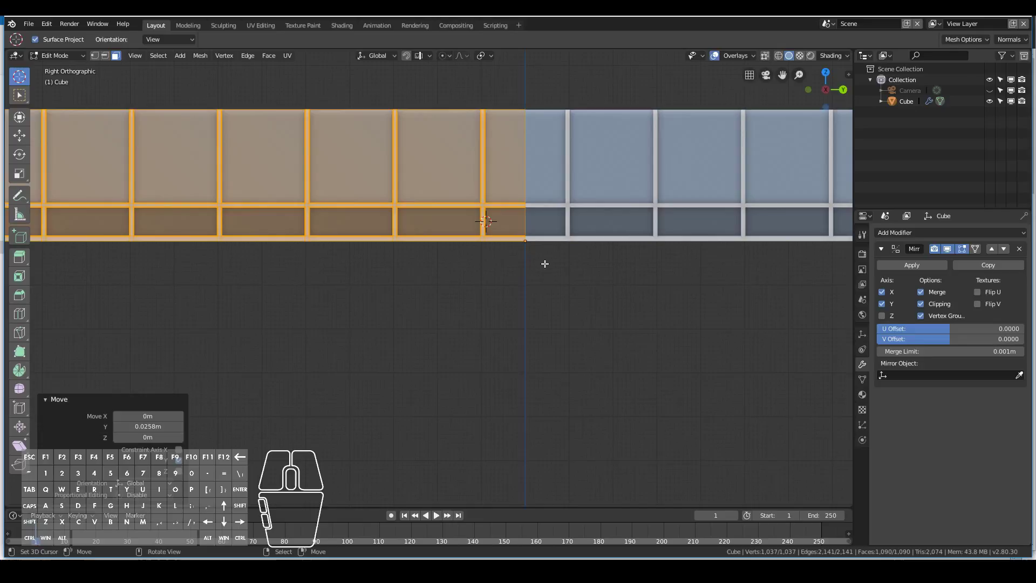
key(Tab)
scroll(543, 255, down, 5)
middle_drag(543, 254, 490, 255)
scroll(432, 270, up, 3)
key(Tab)
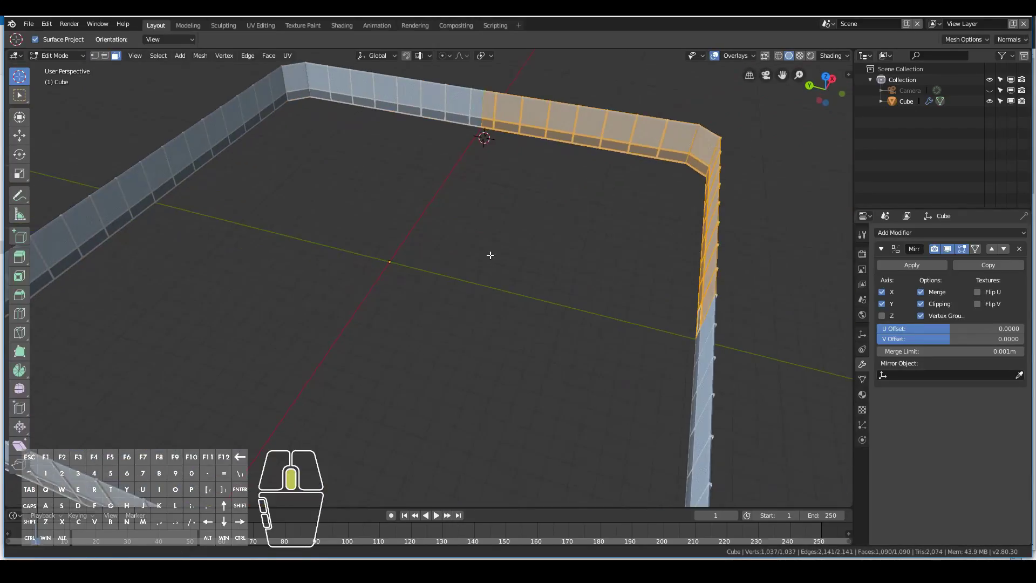
Snap the 3D cursor to the wall's bottom vertex at the mirror seam and add a cube there
scroll(551, 226, up, 2)
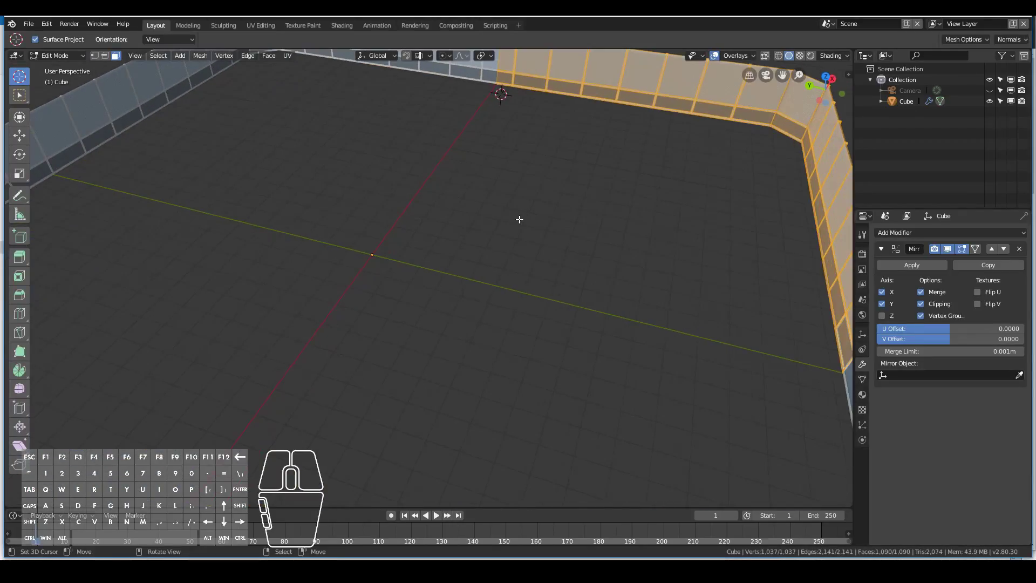
right_click(846, 366)
key(KP_Decimal)
middle_drag(373, 329, 562, 303)
scroll(432, 297, down, 5)
key(shift+s)
key(shift+a)
click(408, 316)
Flatten the new cube along Z into a slab and raise it about 0.1 m
scroll(394, 315, down, 2)
key(s)
key(z)
click(422, 290)
scroll(540, 308, up, 2)
key(g)
key(z)
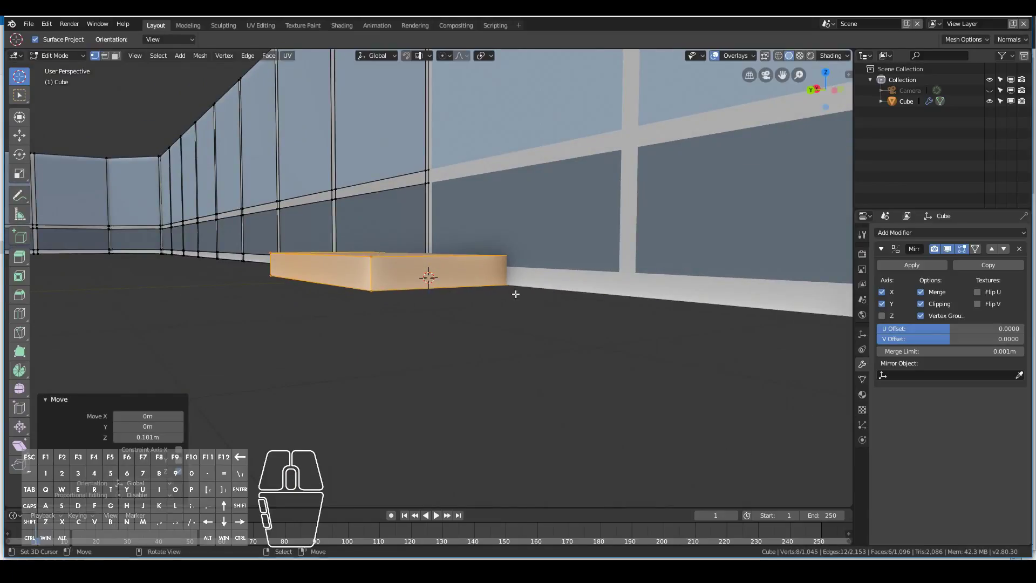
Thin the slab further along Z and lower it about 0.026 m against the wall's base
key(z)
click(559, 302)
key(g)
key(z)
click(604, 312)
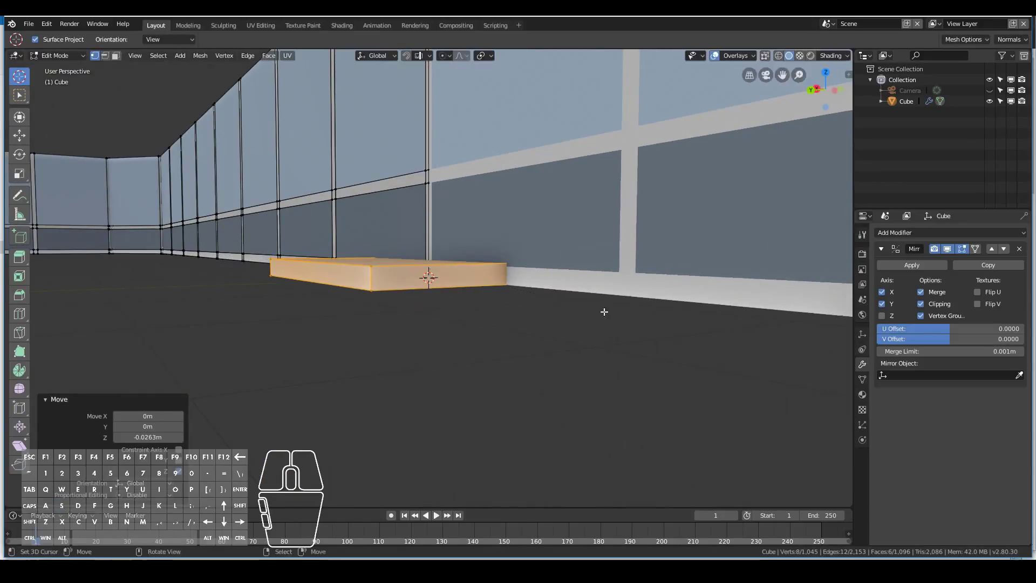
Stretch the slab's vertices in top view from the building's centre to the outer corner, covering one floor quarter
key(KP_7)
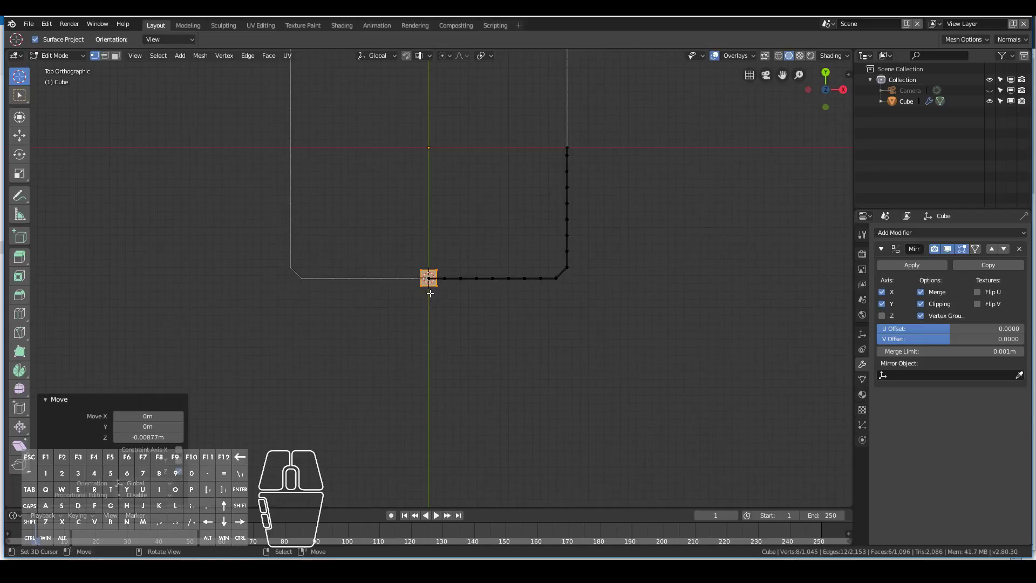
click(455, 152)
scroll(455, 145, up, 3)
shift+middle_drag(456, 79, 456, 216)
key(g)
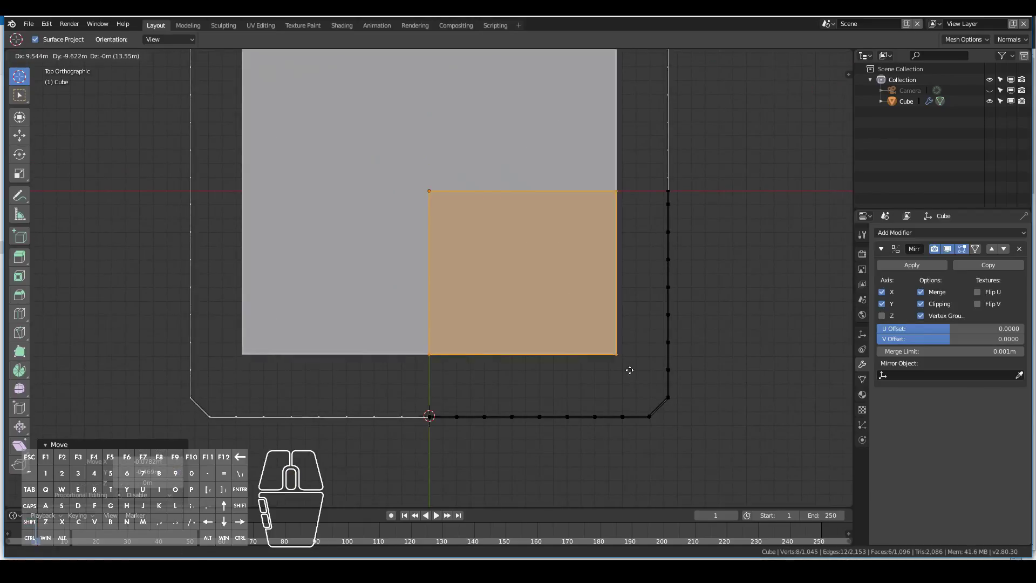
scroll(658, 386, up, 5)
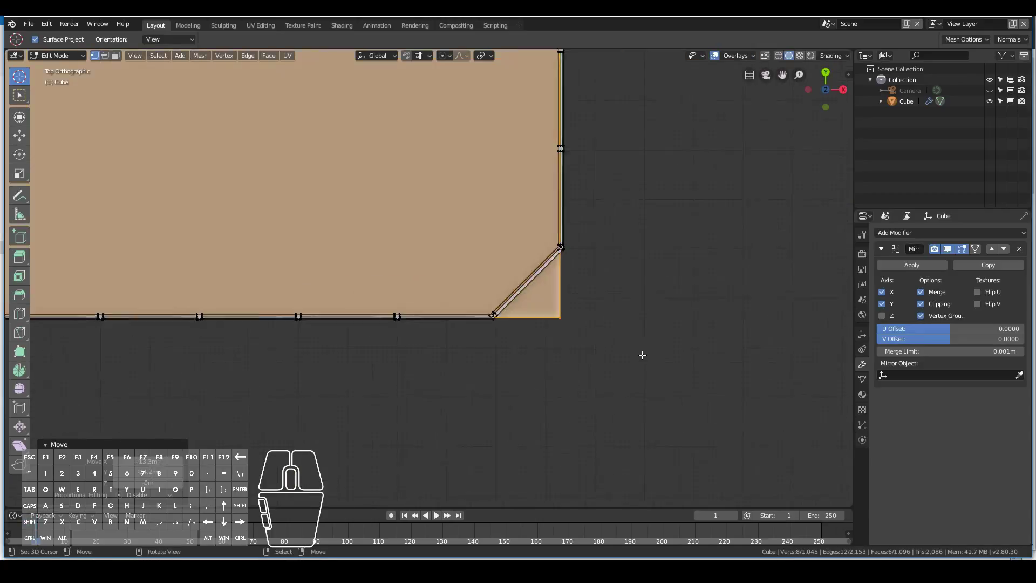
key(g)
click(715, 373)
Add two crossing loop cuts to the floor slab, each near an outer wall beside the angled corner
middle_drag(714, 373, 19, 348)
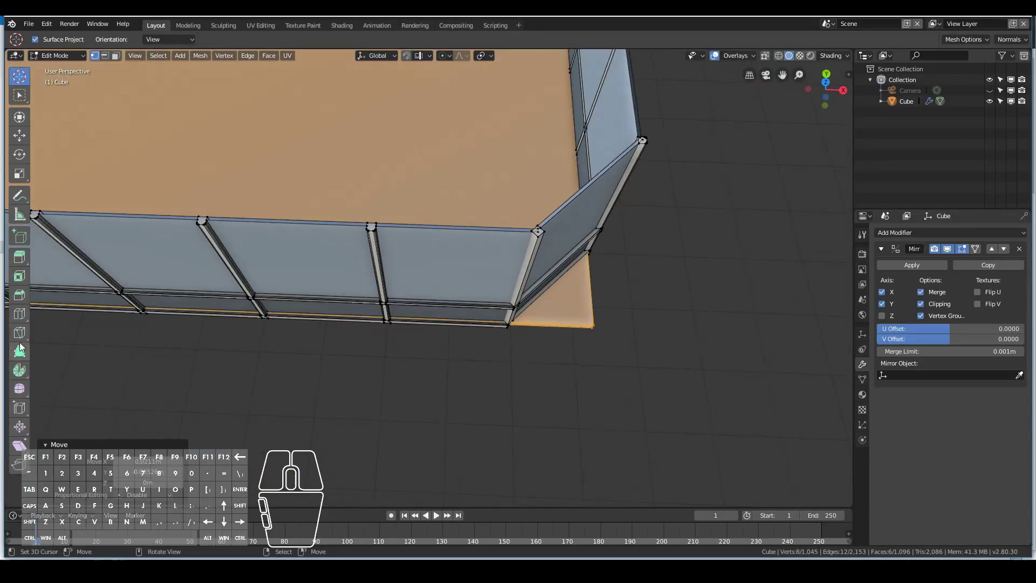
middle_drag(577, 320, 522, 337)
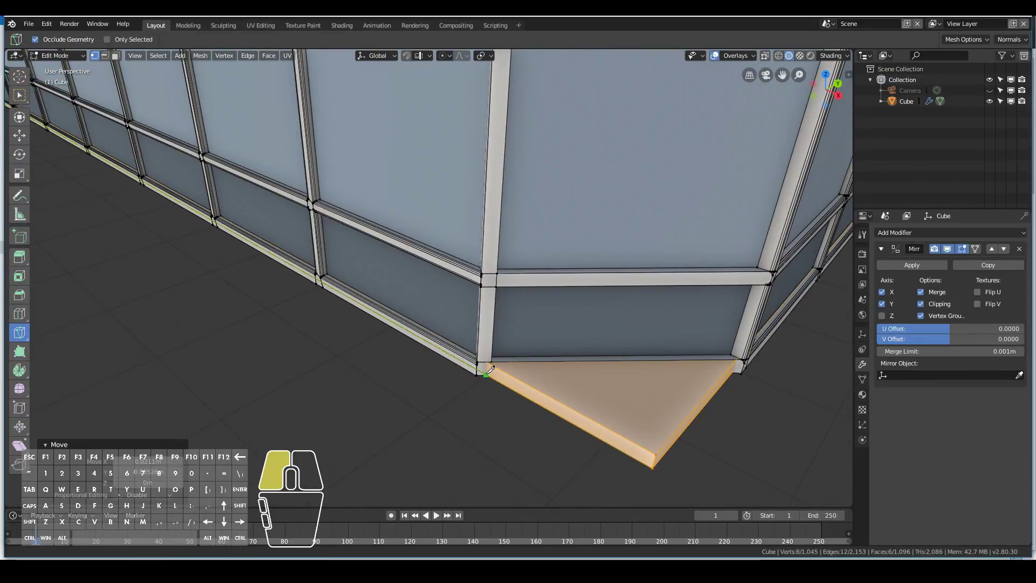
middle_drag(495, 382, 476, 356)
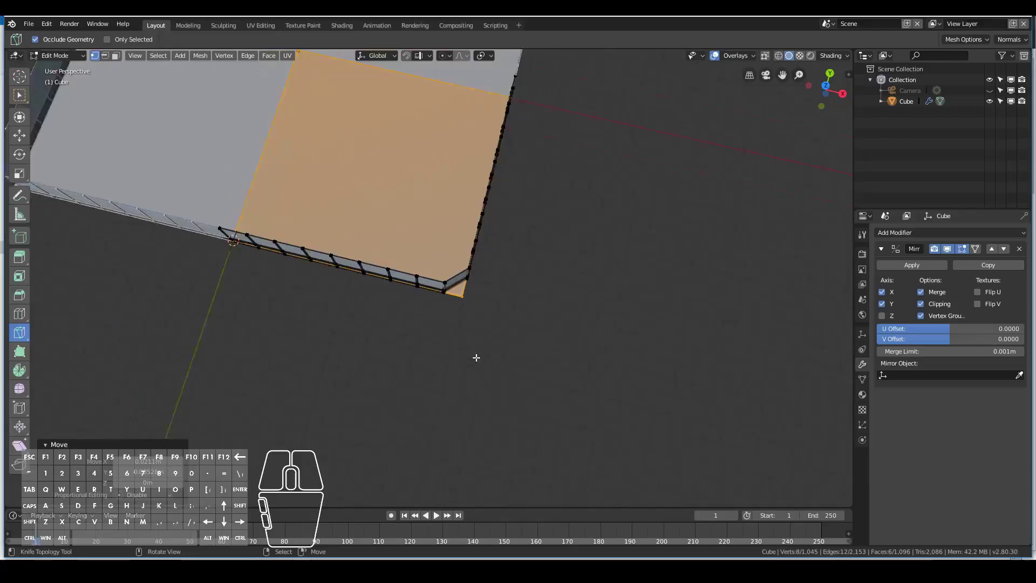
key(ctrl+r)
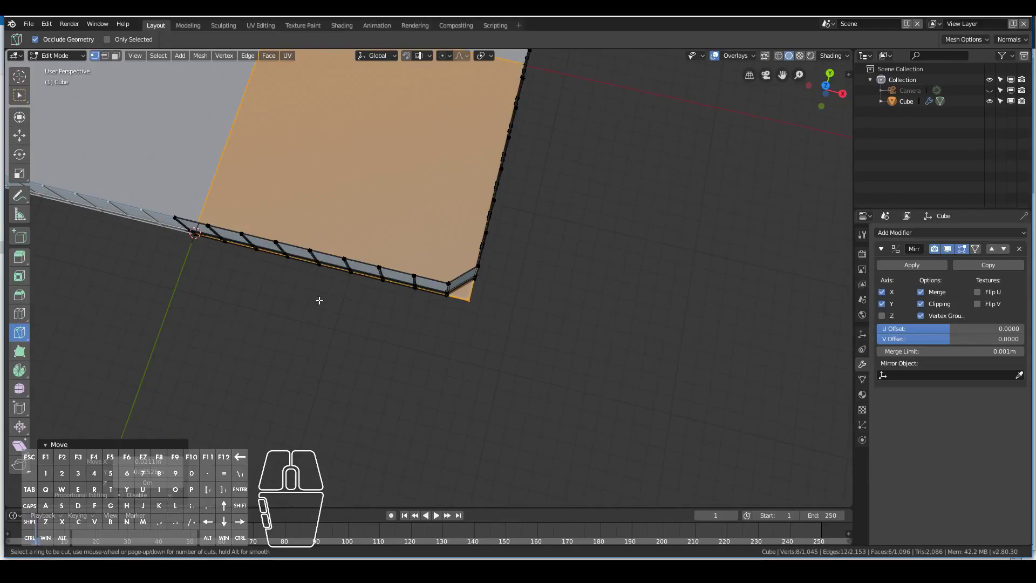
middle_drag(381, 179, 410, 238)
click(484, 178)
click(507, 187)
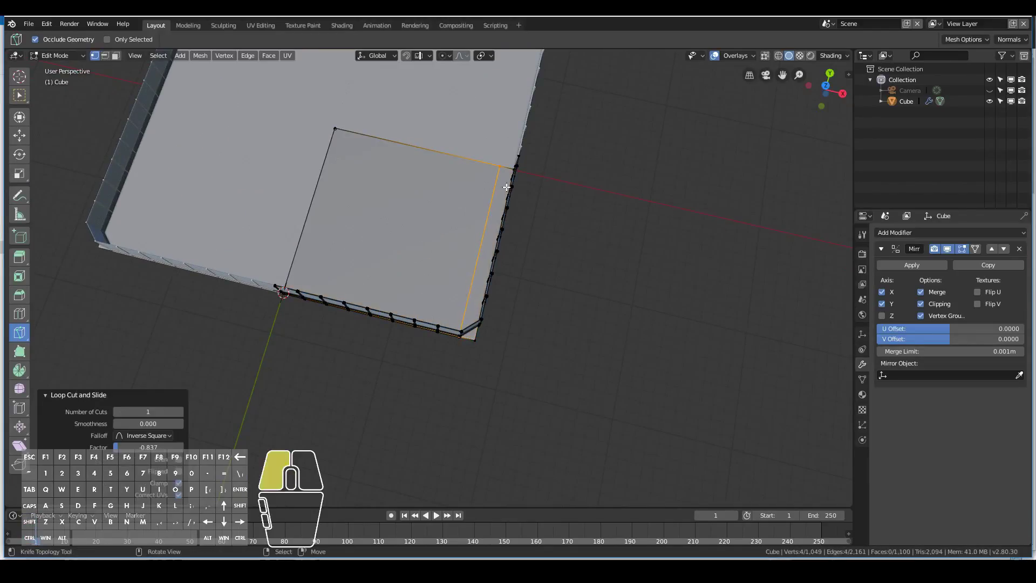
click(463, 338)
Move the two loop cuts along Y and X to line up with the ends of the angled corner panel
scroll(463, 336, up, 9)
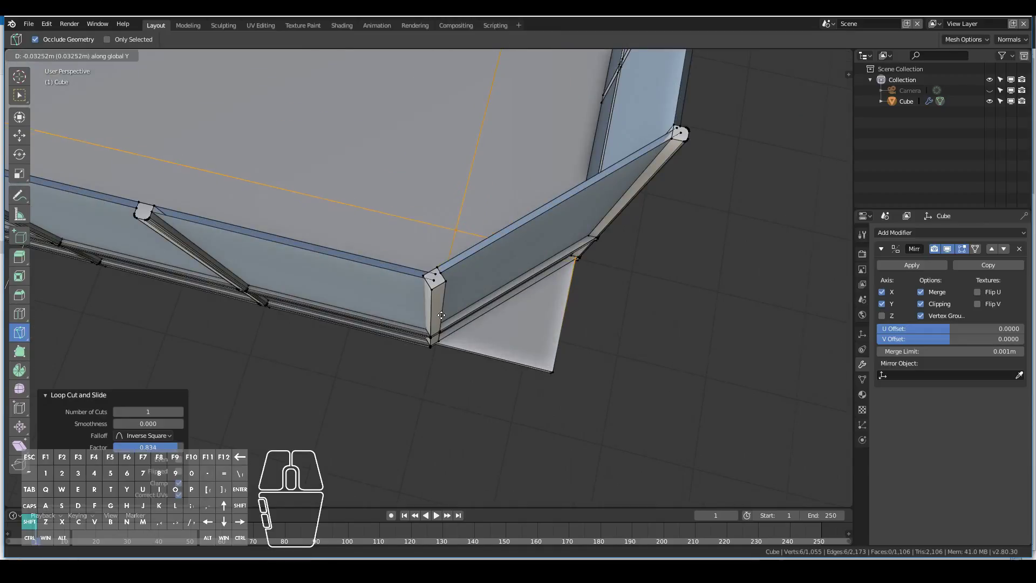
click(465, 292)
alt+click(457, 200)
scroll(456, 201, down, 5)
scroll(456, 202, up, 5)
key(g)
key(x)
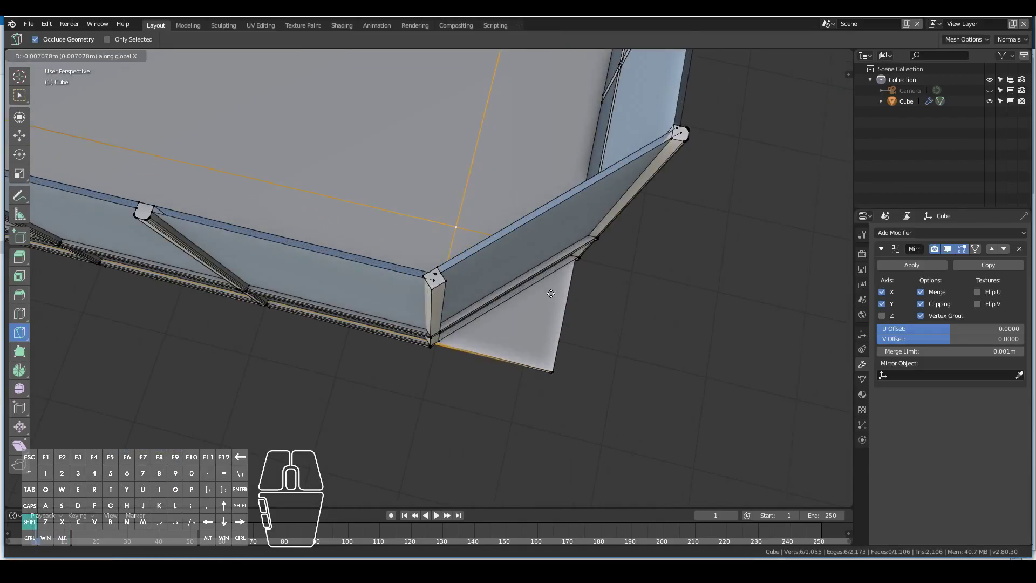
click(581, 298)
Delete the slab's corner vertices that protrude beyond the angled wall
right_click(552, 373)
key(x)
mouse_move(386, 215)
middle_down()
mouse_move(407, 252)
mouse_move(388, 217)
middle_up()
Fill the triangular floor gap behind the angled corner with a face
right_click(460, 227)
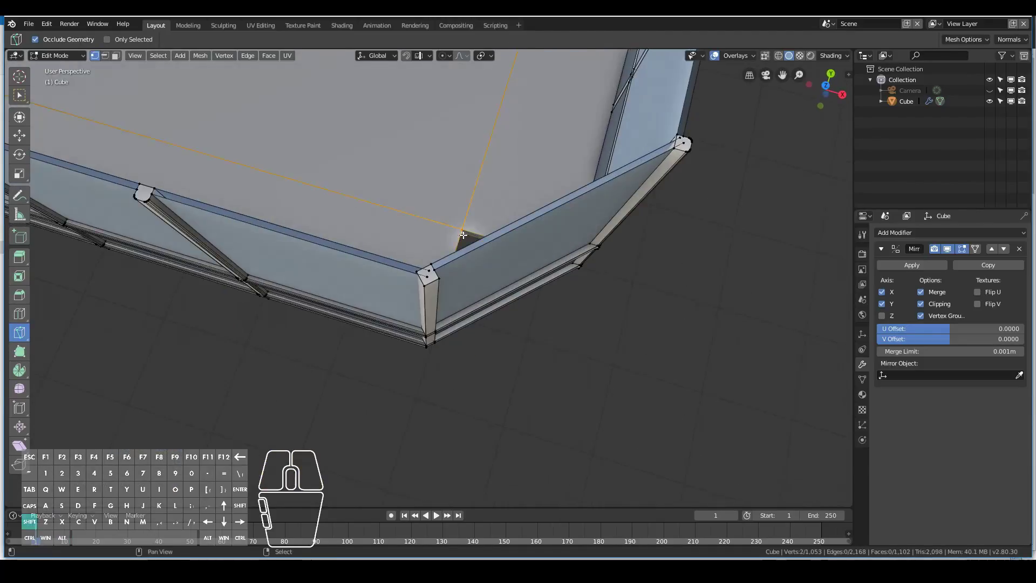
shift+right_click(463, 237)
key(KP_7)
middle_drag(446, 275, 292, 178)
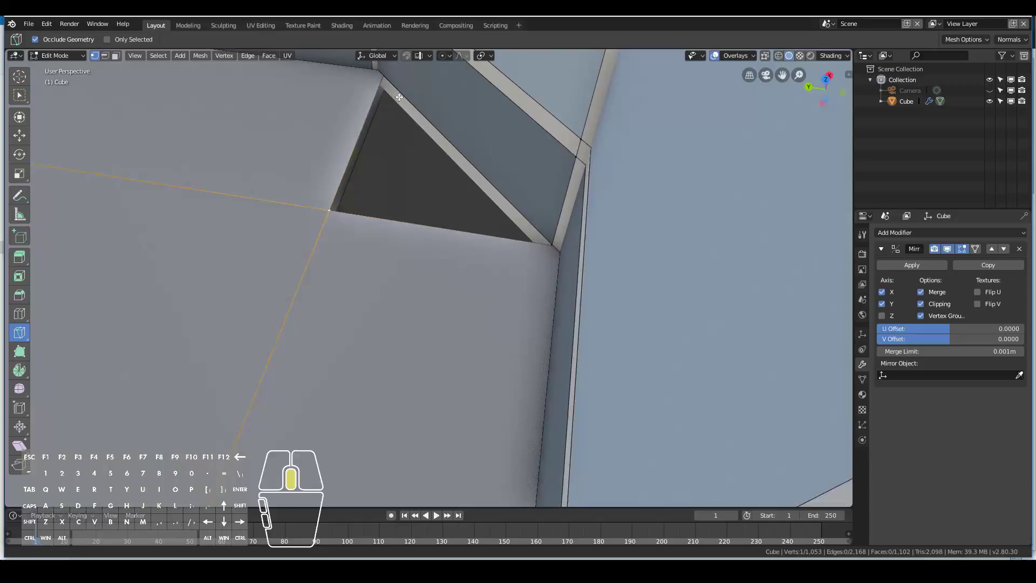
middle_drag(400, 97, 297, 197)
key(f)
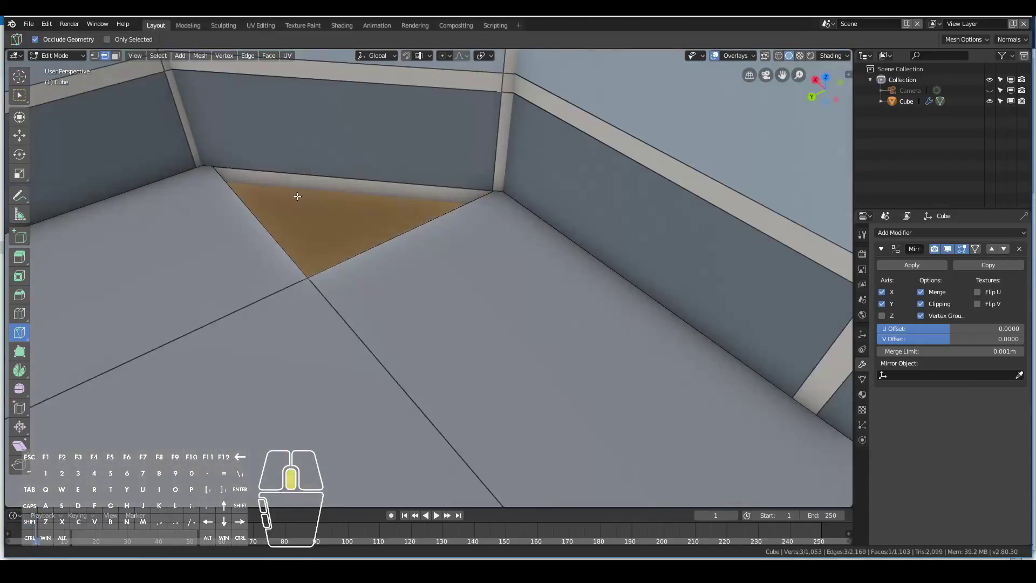
Deselect everything, return to Object Mode and save the file
key(alt+a)
scroll(371, 250, down, 8)
middle_drag(481, 361, 545, 338)
key(Tab)
scroll(423, 324, down, 4)
middle_drag(545, 337, 572, 329)
click(29, 24)
click(46, 107)
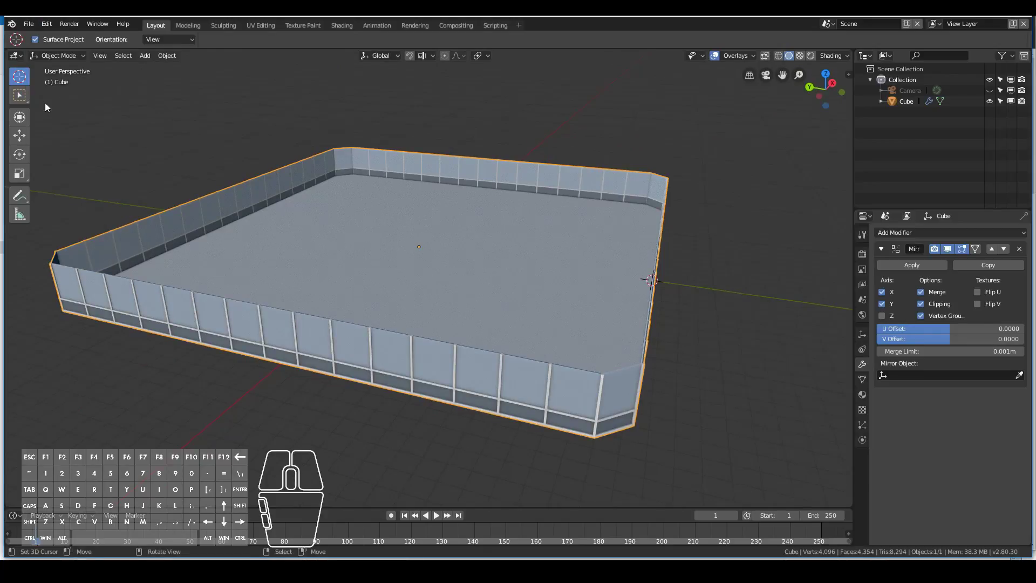
Add an Array modifier to the floor with a relative offset of 0 on X and 1 on Z
middle_drag(465, 322, 396, 283)
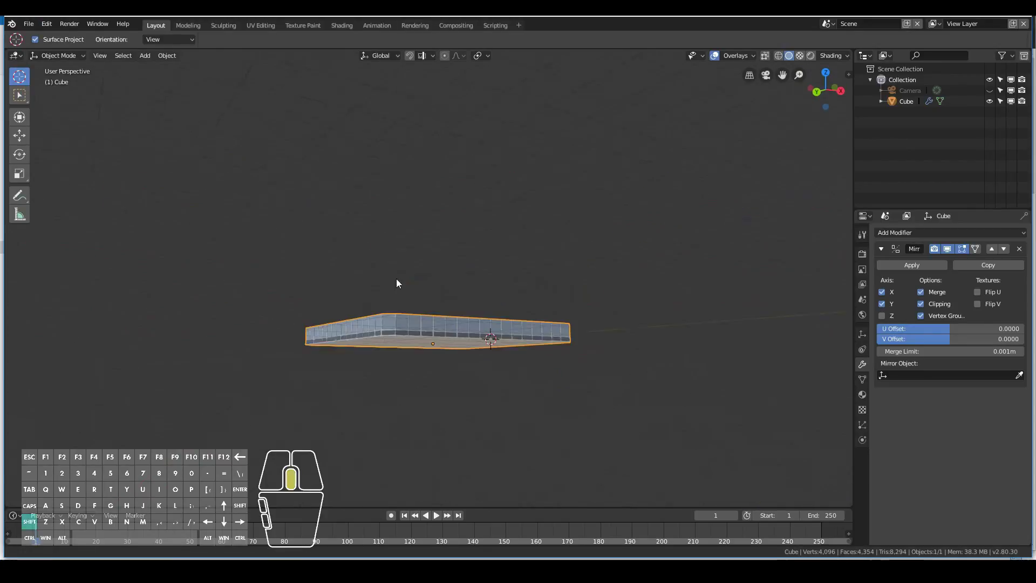
click(891, 234)
click(810, 258)
middle_drag(523, 339, 581, 341)
click(984, 469)
text(0)
key(Return)
Set the Array modifier's count to 40 to stack the floors into a tower
scroll(416, 448, up, 4)
shift+middle_drag(413, 459, 494, 341)
shift+middle_drag(419, 340, 405, 306)
scroll(463, 317, up, 3)
middle_drag(426, 335, 468, 289)
middle_drag(467, 289, 510, 302)
text(40)
key(Return)
Inspect the tower's facades and corner edge from several angles and save the file
scroll(490, 183, down, 4)
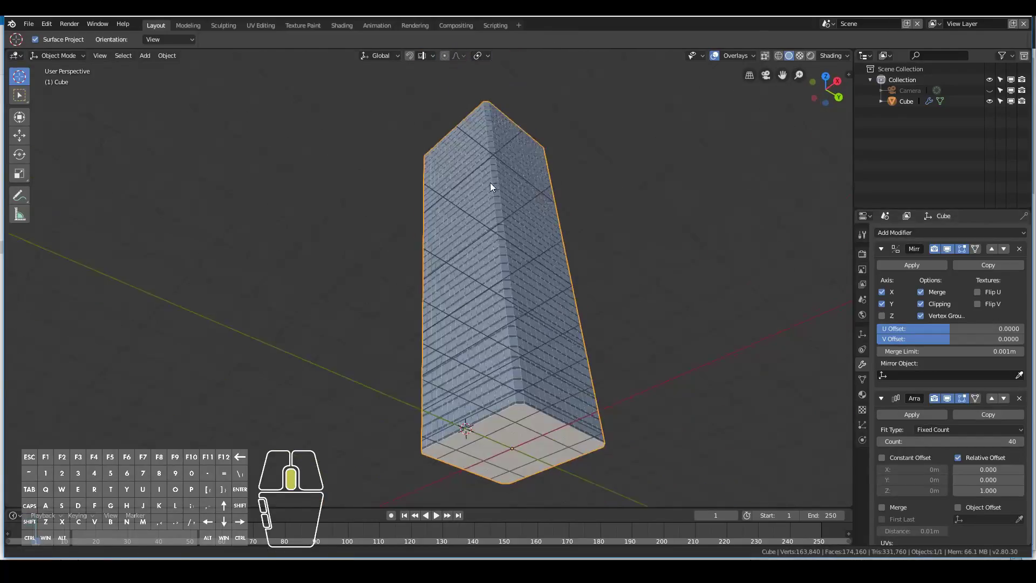
middle_drag(491, 182, 486, 238)
shift+middle_drag(486, 237, 556, 122)
scroll(556, 122, up, 4)
middle_drag(578, 179, 475, 130)
shift+middle_drag(470, 162, 502, 345)
middle_drag(551, 378, 399, 157)
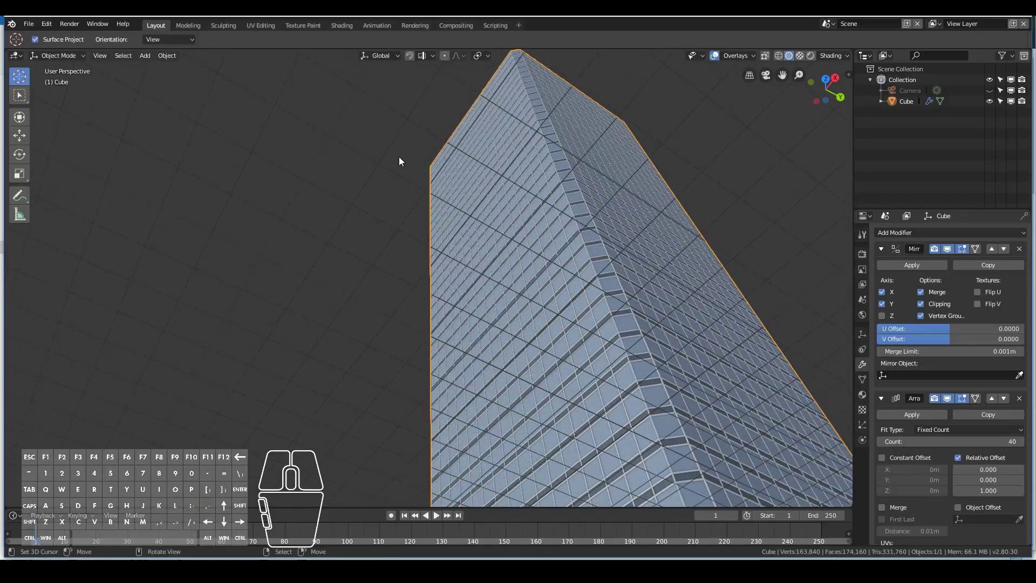
click(29, 25)
Unhide the camera and move it in top view outside the tower's corner, to about X 26.2 m, Y -24.4 m
key(KP_7)
click(990, 90)
scroll(782, 162, down, 2)
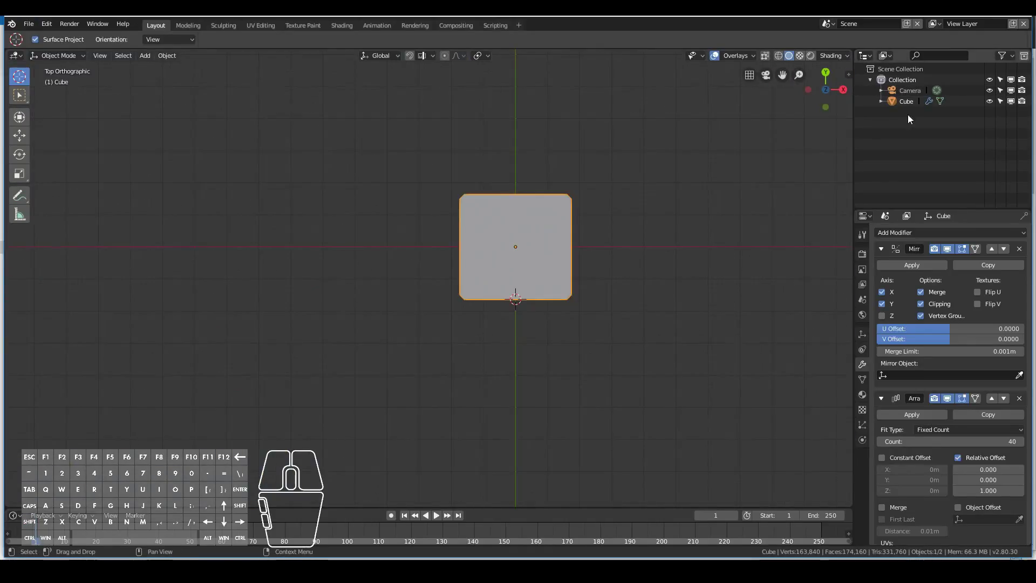
click(910, 91)
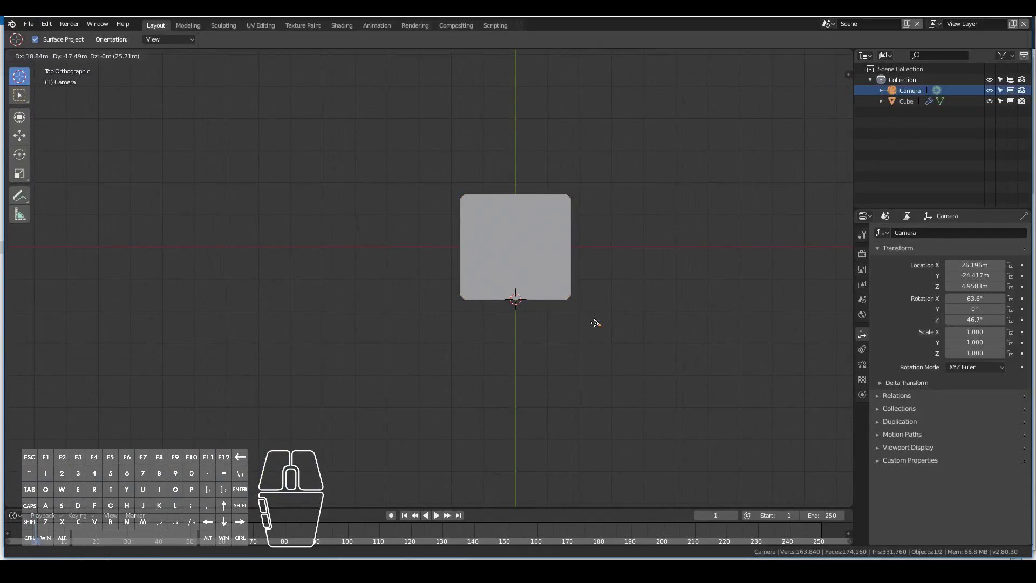
click(594, 323)
Rotate the camera 86.2° about its local X axis so it looks up at the tower
key(KP_0)
key(r)
key(x)
key(x)
click(507, 170)
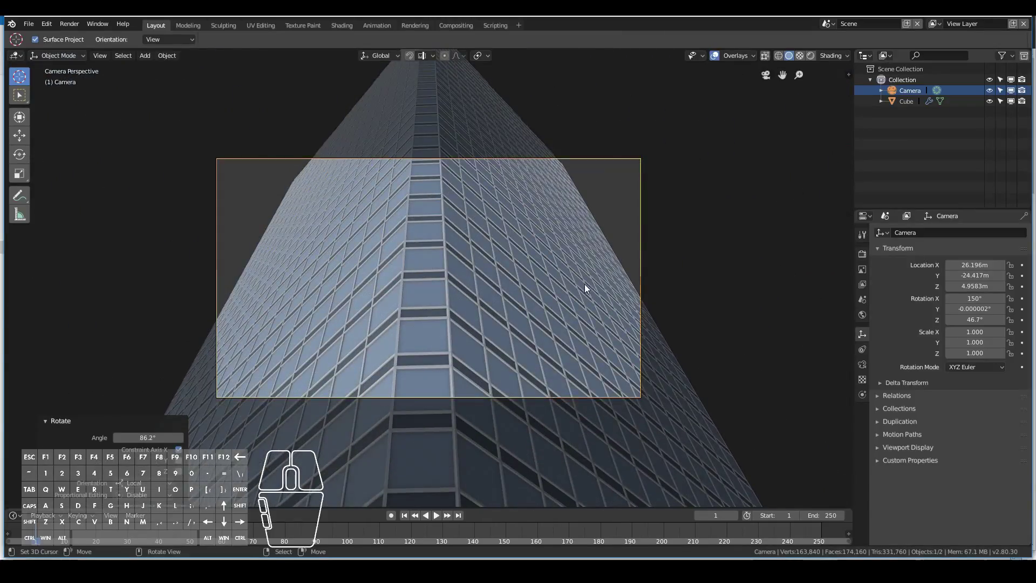
Shift the camera sideways and pull it back from the tower in top view, and show its lens settings
key(g)
click(306, 165)
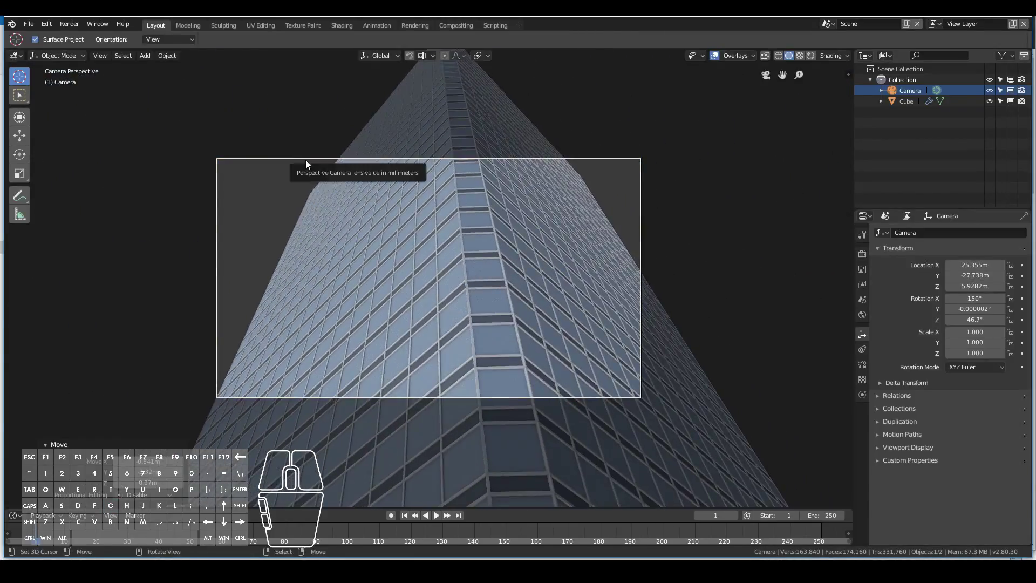
key(KP_7)
click(863, 364)
key(KP_0)
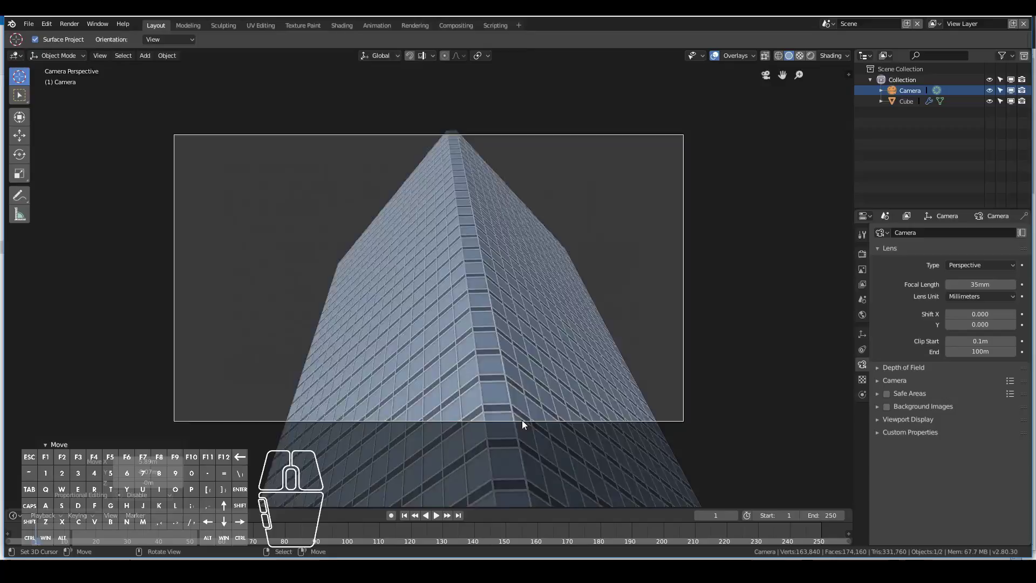
Tilt the camera 3.63° about its local X axis and raise it 2.22 m along Z
key(r)
key(x)
click(598, 408)
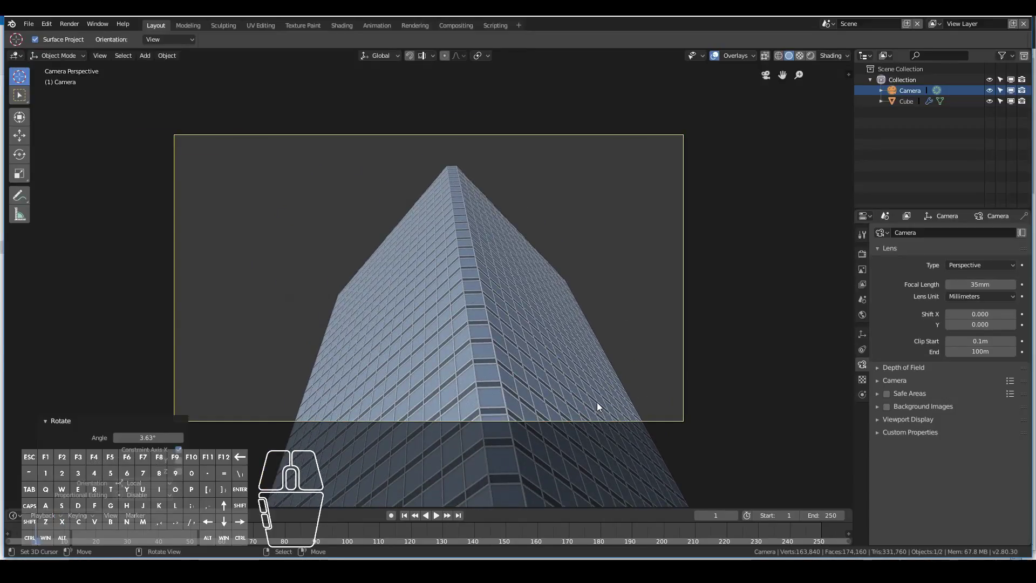
scroll(560, 425, up, 2)
scroll(551, 424, down, 7)
key(g)
key(z)
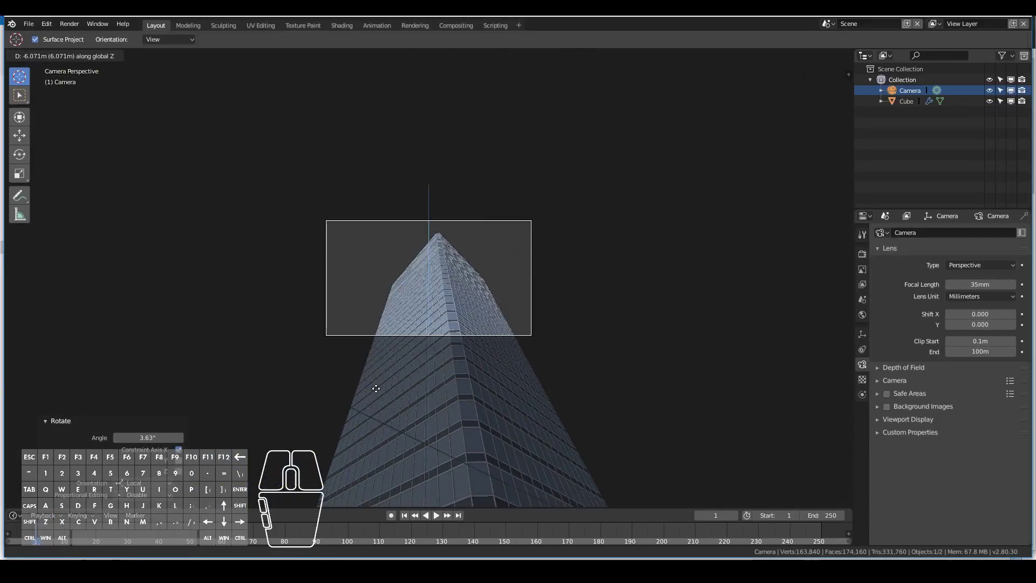
click(413, 345)
key(g)
key(y)
right_click(453, 329)
Move the camera -15.8 m along Y, farther from the tower
middle_drag(432, 330, 399, 323)
scroll(399, 324, down, 3)
key(g)
key(y)
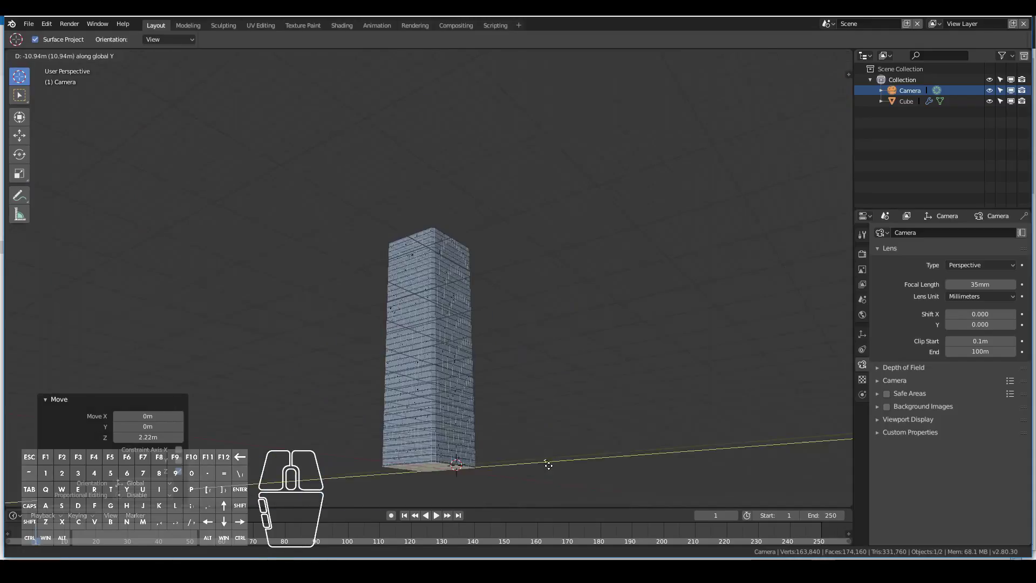
click(451, 201)
key(KP_0)
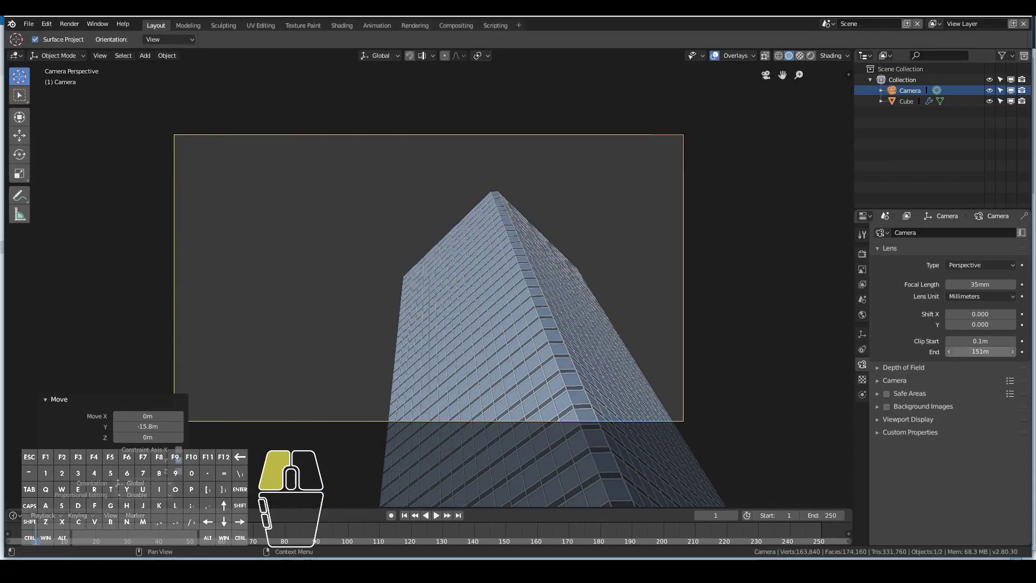
Set the camera's clip end to 217 m and rotate it about -23° around global Z
scroll(737, 399, down, 2)
key(r)
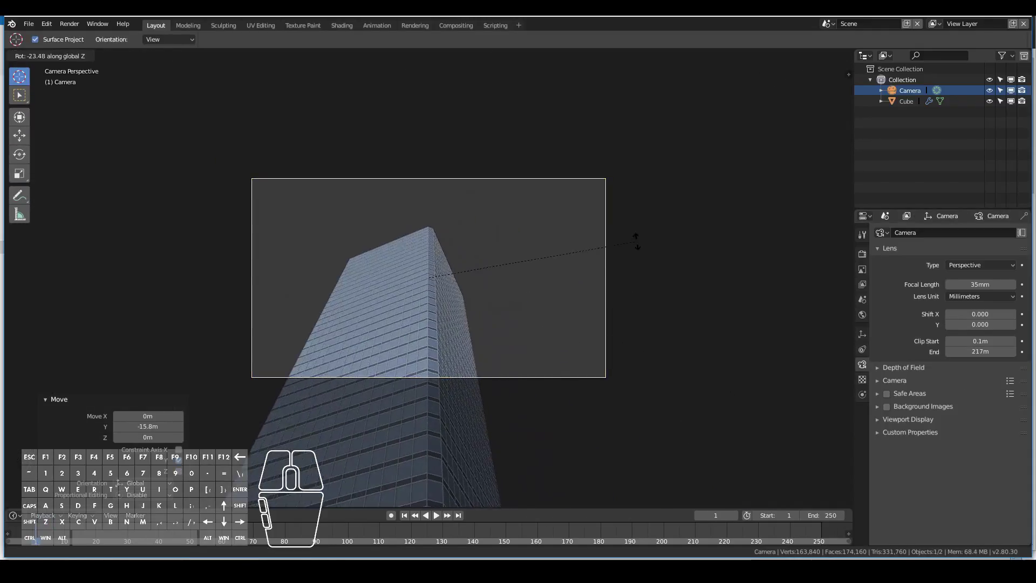
click(637, 237)
Shift the camera slightly in camera view and reposition it in top view, mainly along X
key(g)
click(429, 329)
mouse_move(429, 329)
middle_down()
mouse_move(452, 384)
mouse_move(426, 315)
middle_up()
key(KP_7)
key(g)
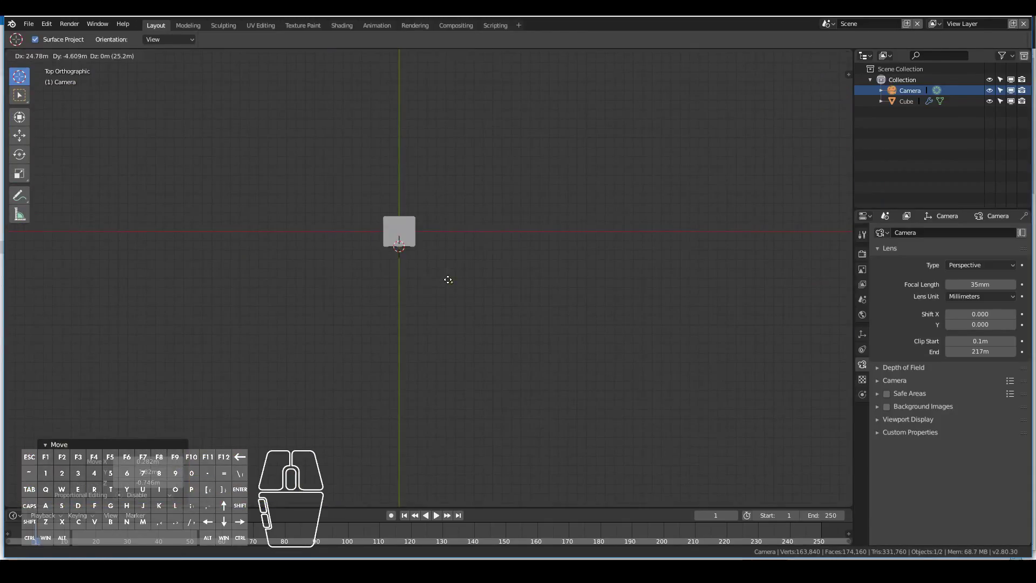
click(443, 282)
Tilt the camera about its local X axis and shift it to fit the tower's top inside the frame
key(KP_0)
key(r)
key(x)
key(x)
click(574, 241)
key(g)
click(848, 230)
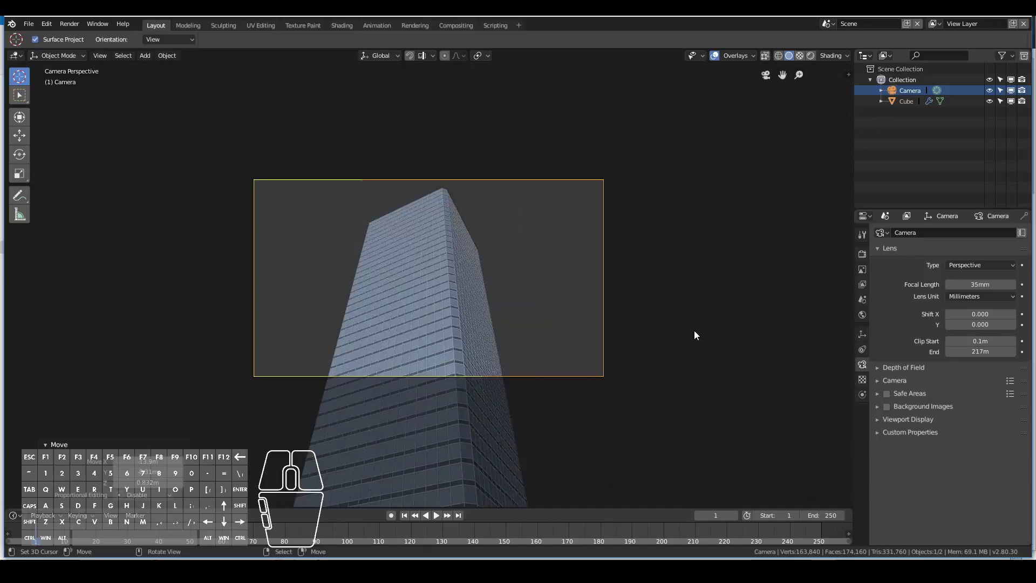
Reposition the camera and rotate it about 20° around global Z to frame the tower's corner near the centre
scroll(694, 331, up, 4)
key(g)
click(768, 400)
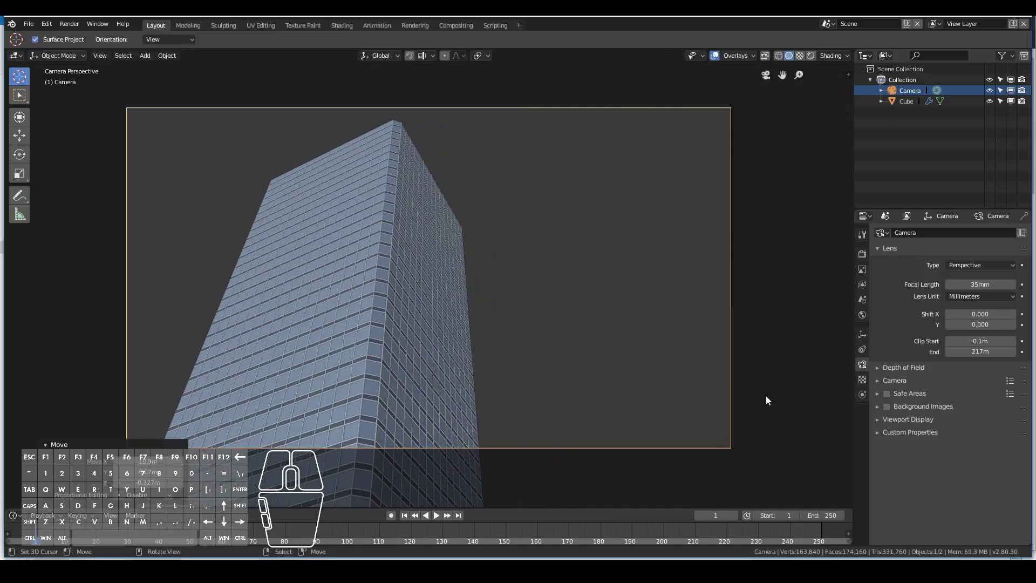
key(g)
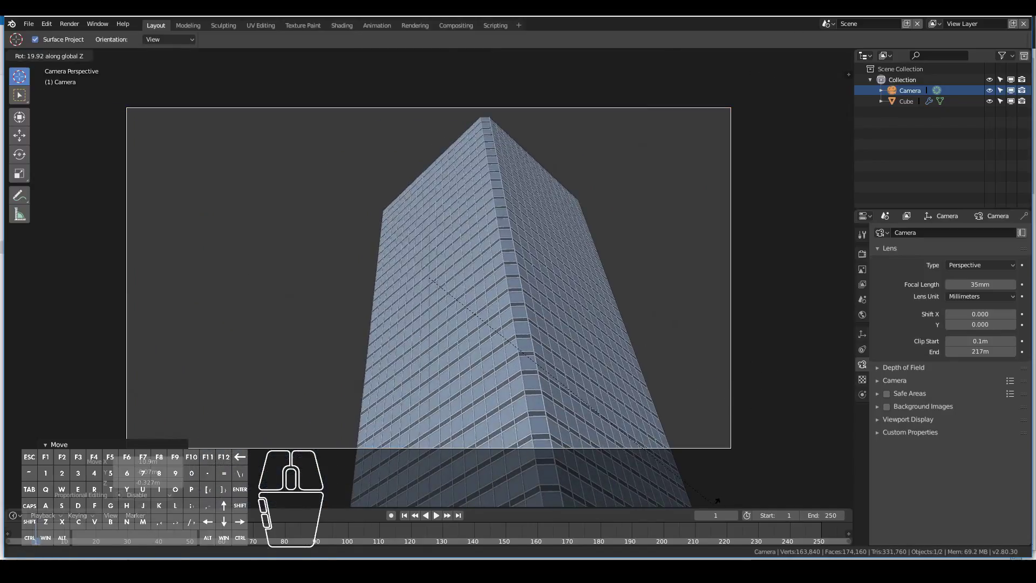
click(36, 32)
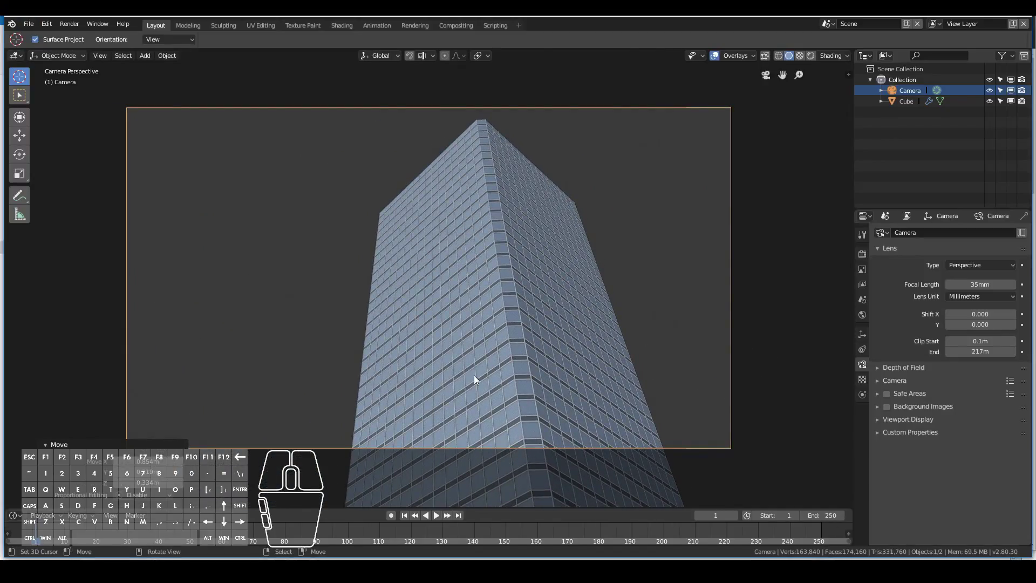
Show the camera's thirds composition guide and rotate the camera about 3.55° to shift the tower's corner off-centre
click(879, 393)
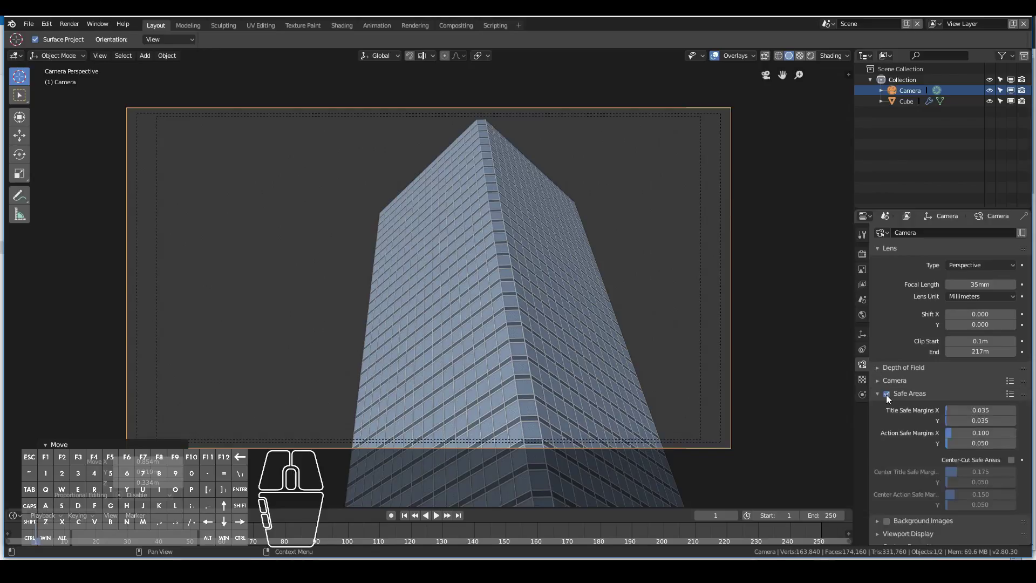
click(877, 394)
click(879, 420)
click(990, 436)
click(954, 368)
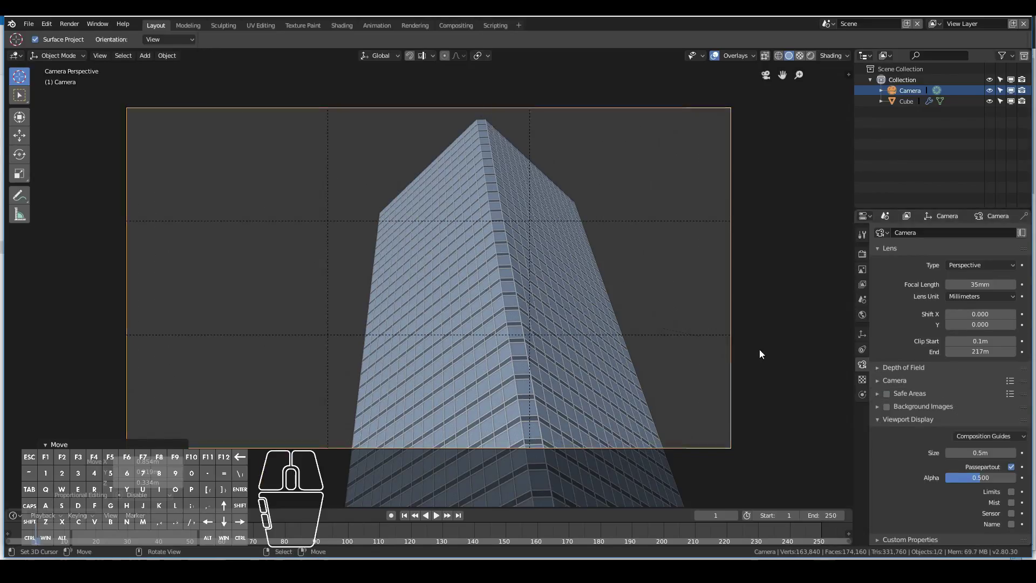
key(r)
click(765, 377)
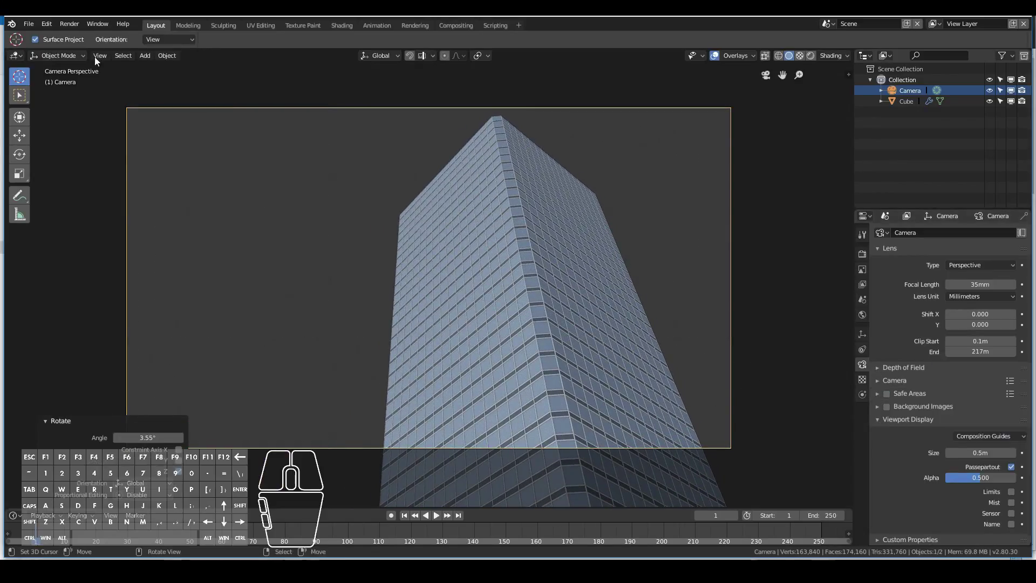
In the Shading workspace, show the tower's WindowFrame material and preview the scene in rendered shading outside the camera view
click(28, 24)
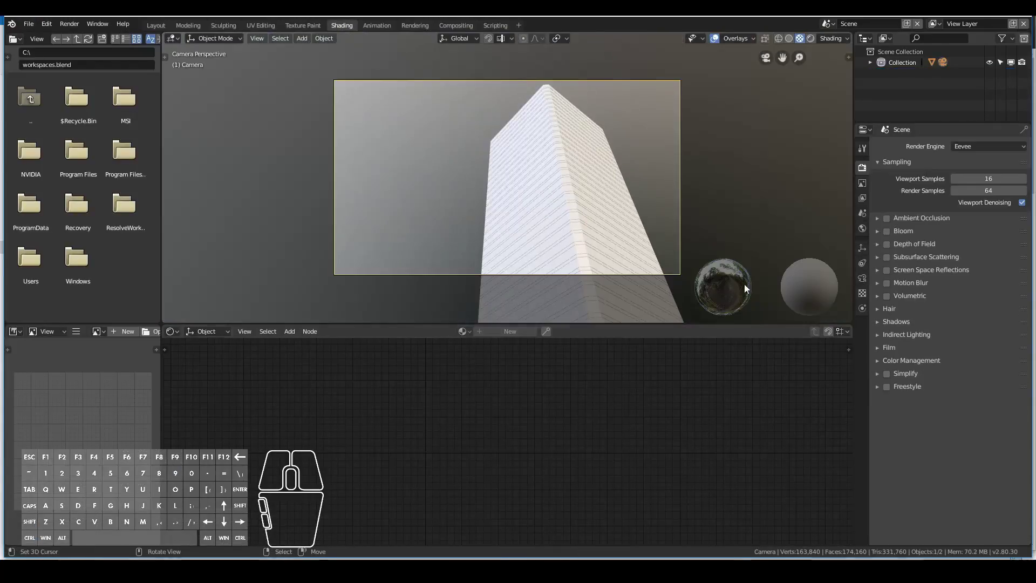
click(863, 308)
click(909, 150)
click(504, 381)
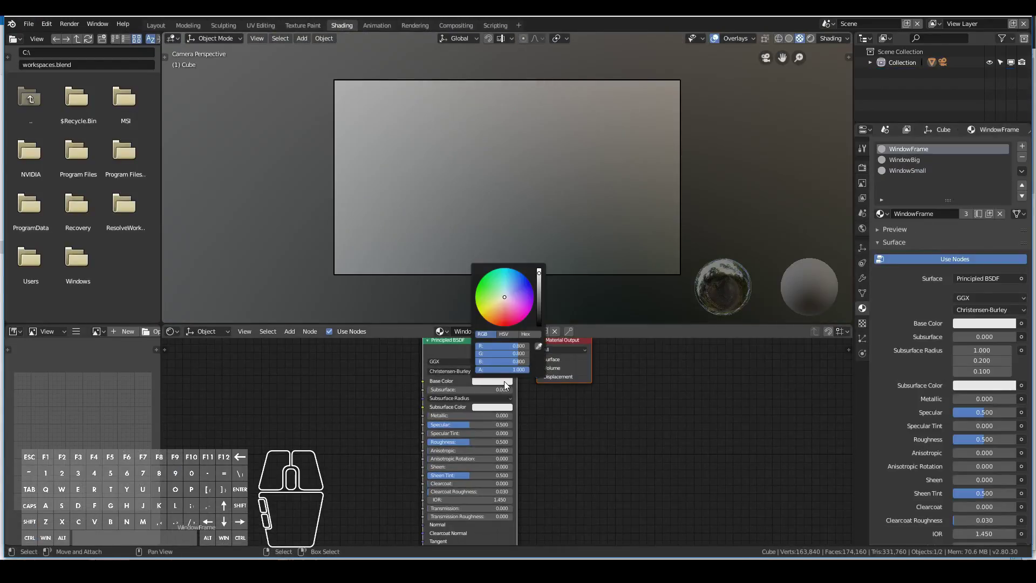
click(789, 39)
click(809, 38)
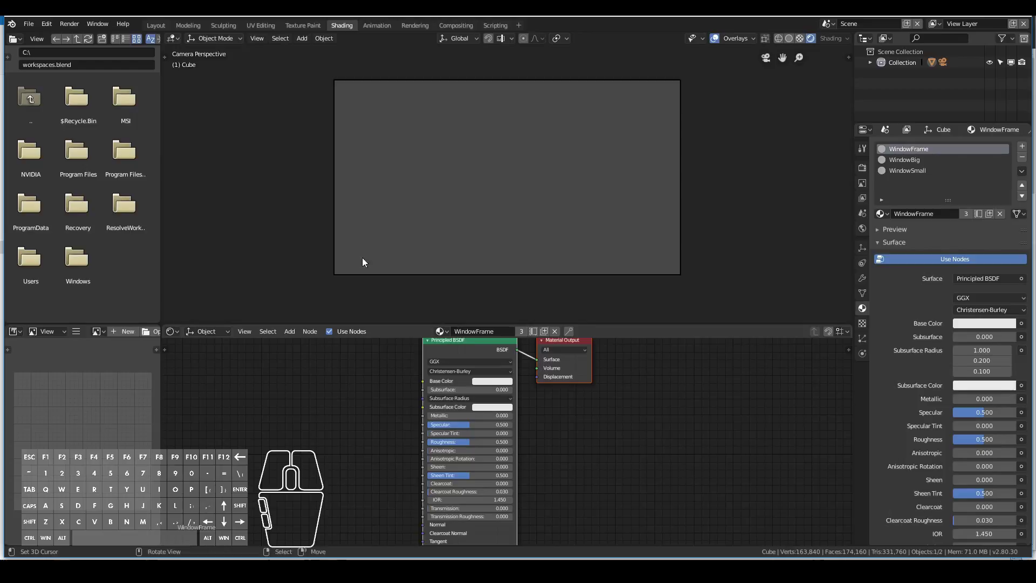
key(KP_0)
middle_drag(342, 301, 540, 157)
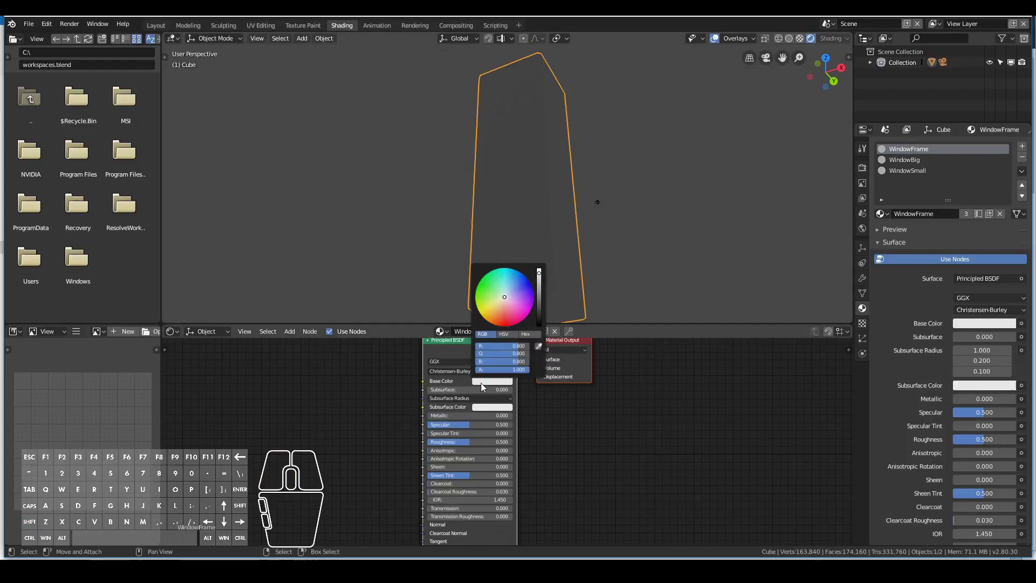
Light the world with an environment texture as its background colour, using the 246-free-hdri-skies-com HDR image from the Week4 folder
click(862, 228)
click(988, 198)
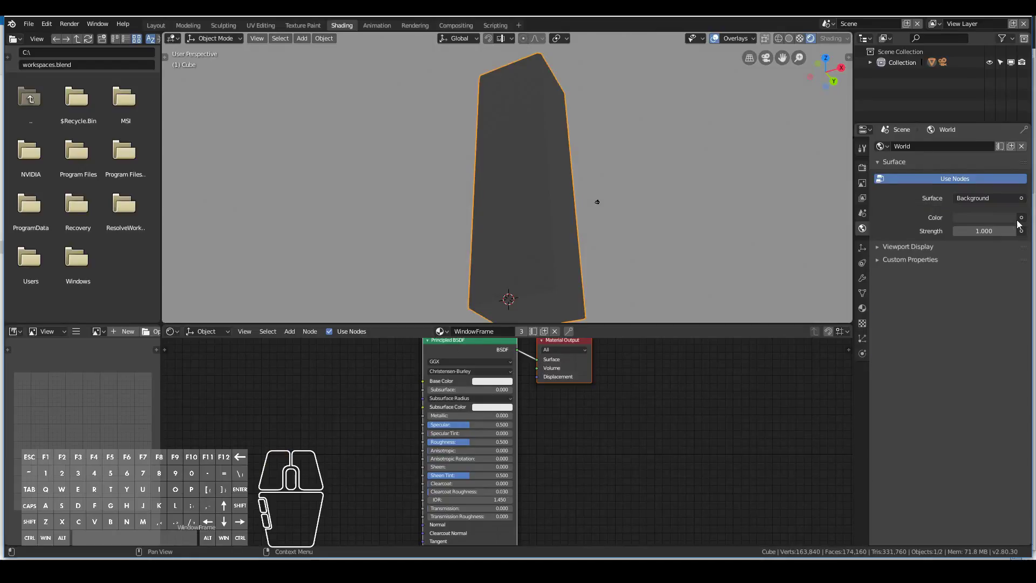
click(1020, 218)
click(978, 228)
click(1015, 229)
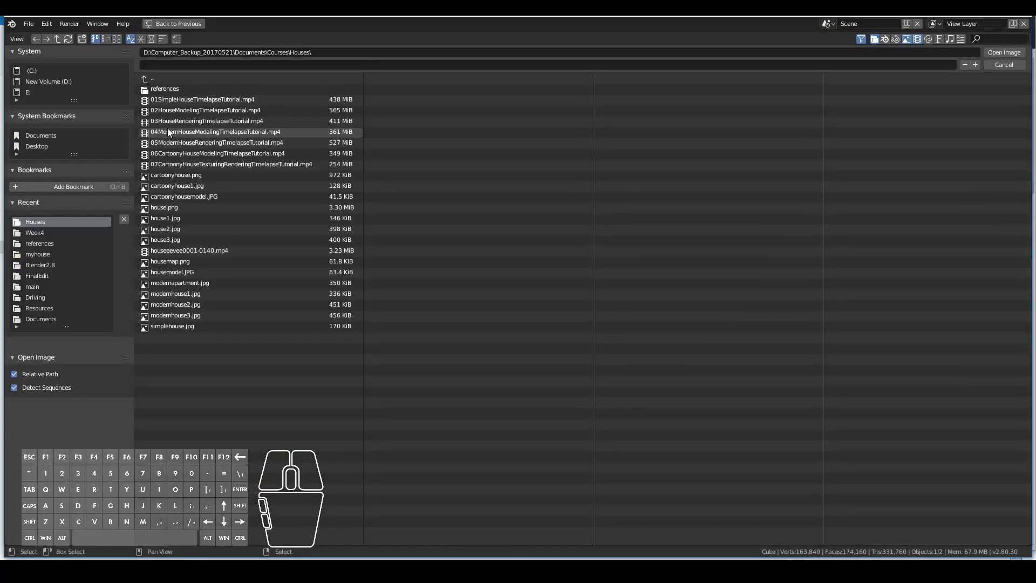
click(48, 232)
double_click(214, 111)
middle_drag(458, 265, 461, 193)
scroll(560, 405, down, 1)
scroll(560, 405, up, 1)
In the world's node graph, spread the nodes and feed the HDRI colour through Multiply and Add math nodes into the Background strength
middle_drag(560, 406, 588, 439)
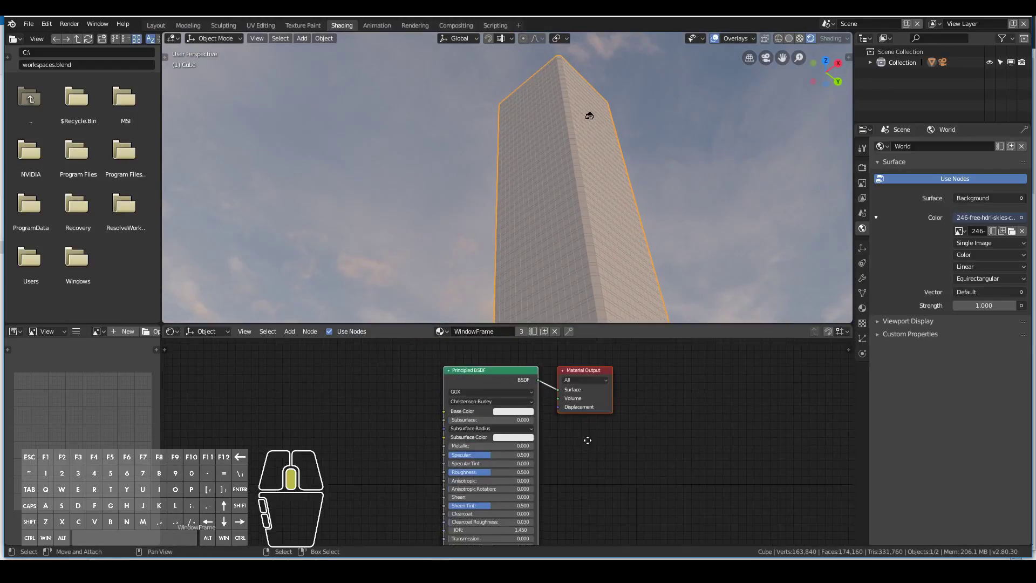
scroll(587, 439, up, 1)
click(204, 330)
click(208, 357)
drag(351, 367, 227, 369)
drag(588, 367, 739, 352)
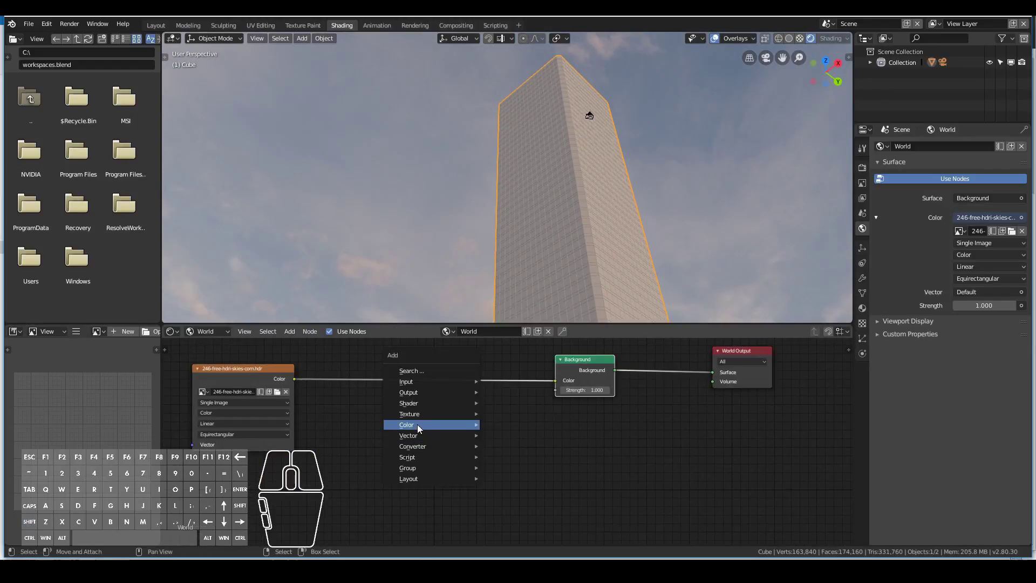
mouse_move(415, 424)
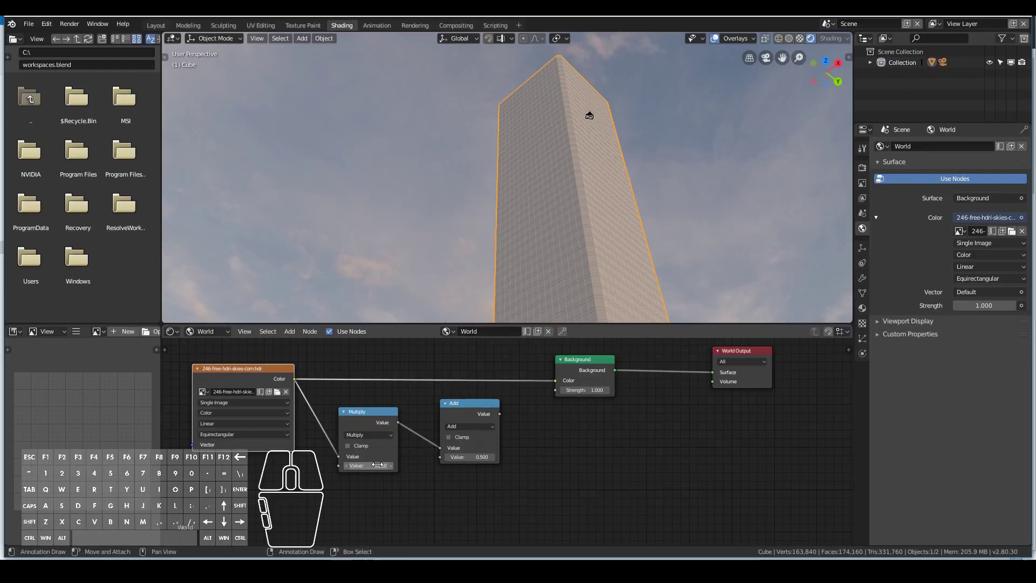
drag(500, 414, 561, 390)
Set the Add node's value to 1 and the Multiply node's value to 0.4
click(473, 455)
text(1)
key(Return)
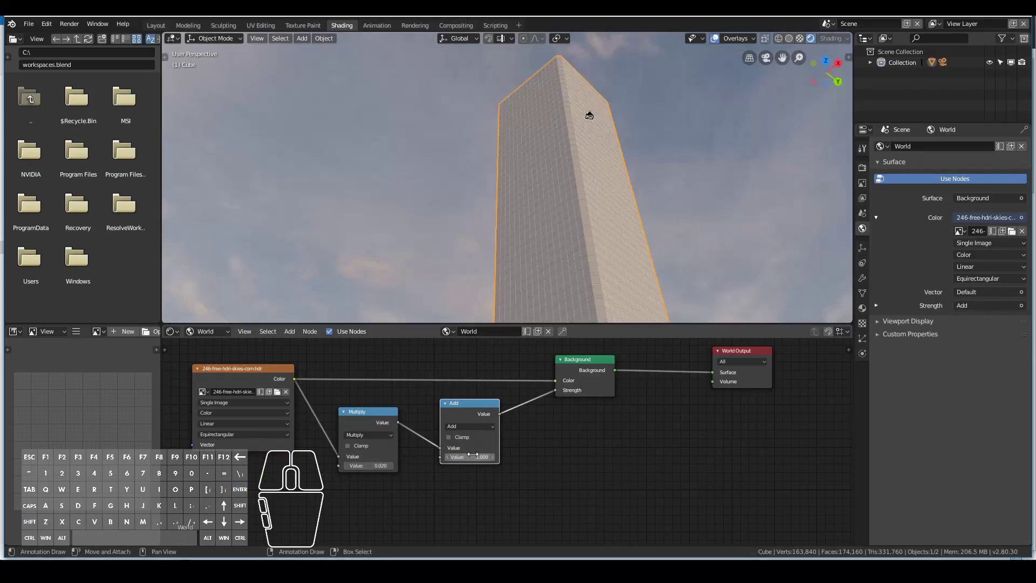
drag(370, 465, 373, 476)
text(0.2)
key(Return)
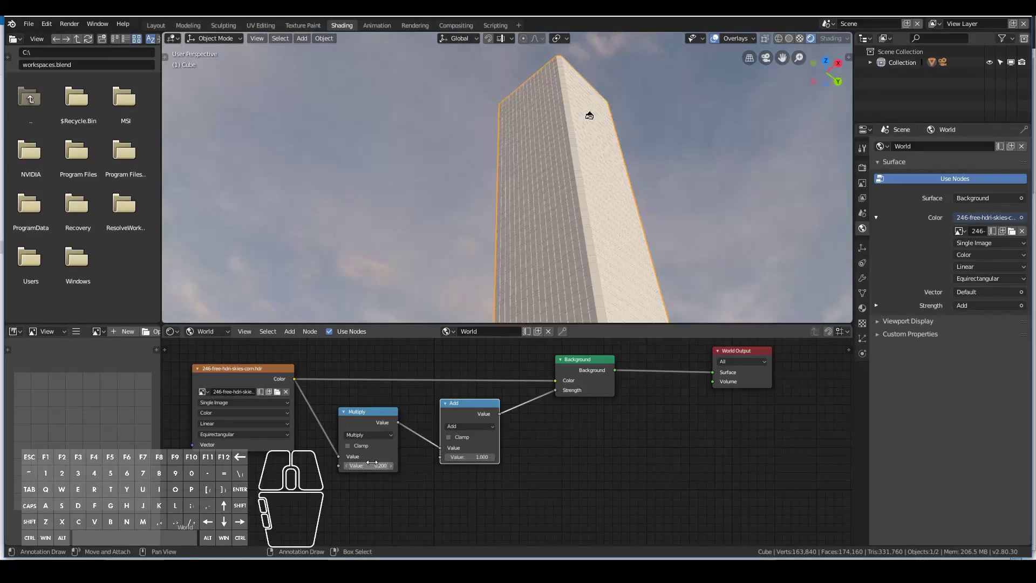
text(0.4)
key(Return)
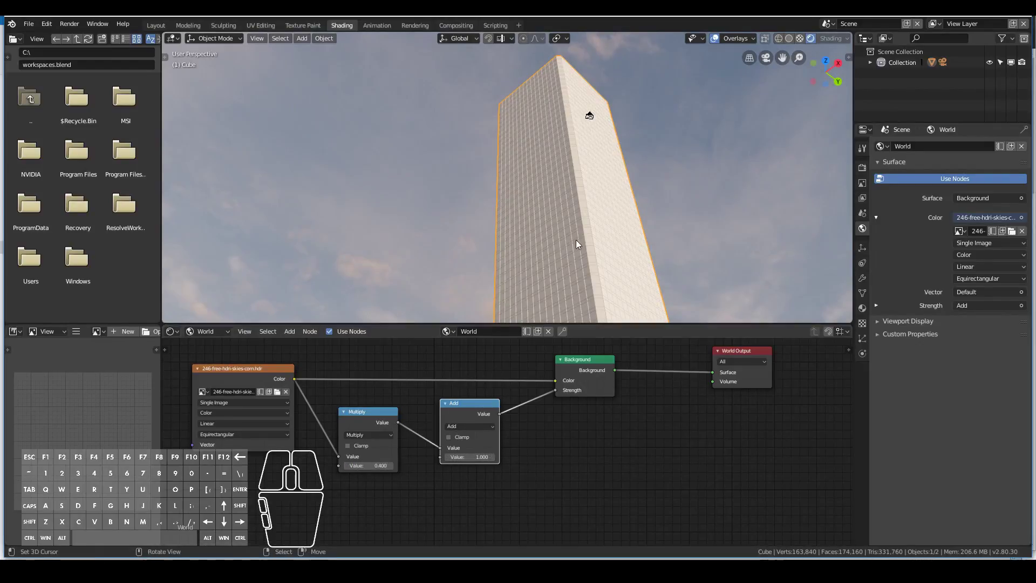
Give the WindowFrame material a dark navy base colour, metallic 0.881, roughness 0.133, sheen 0.252 and clearcoat 0.576
click(206, 331)
click(212, 319)
click(513, 411)
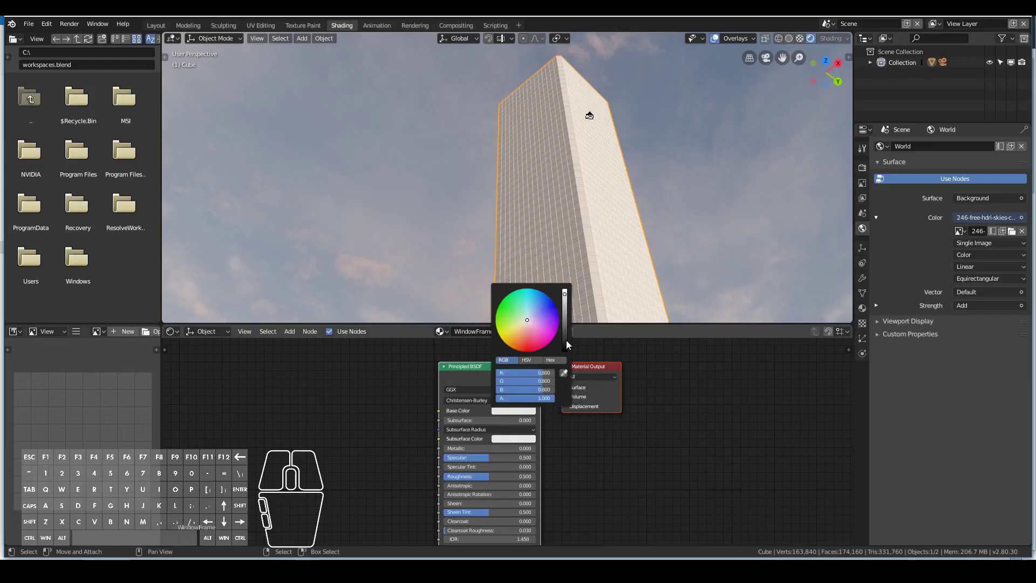
click(565, 341)
drag(475, 448, 526, 449)
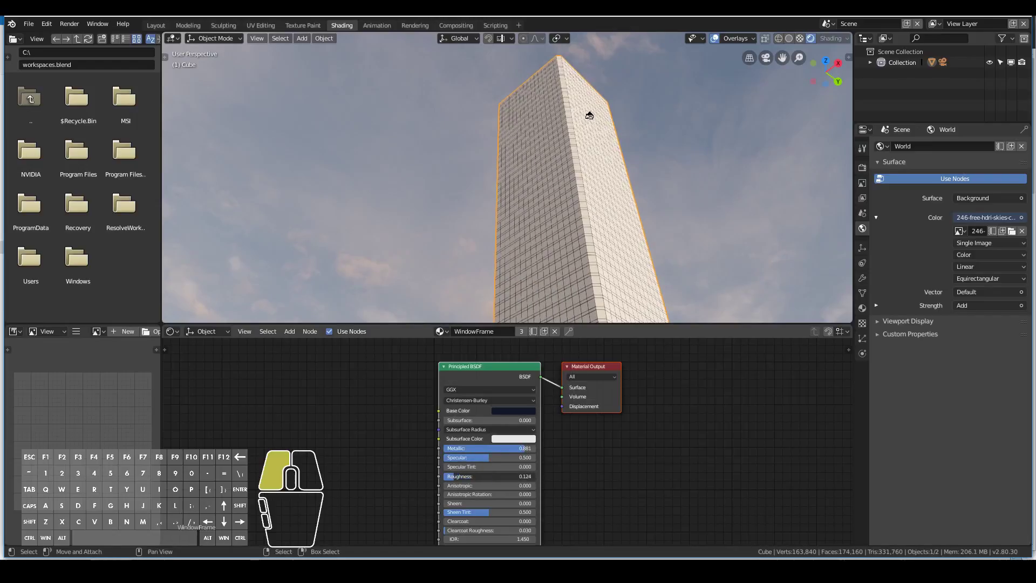
drag(455, 477, 456, 477)
drag(456, 521, 476, 522)
middle_drag(493, 522, 496, 463)
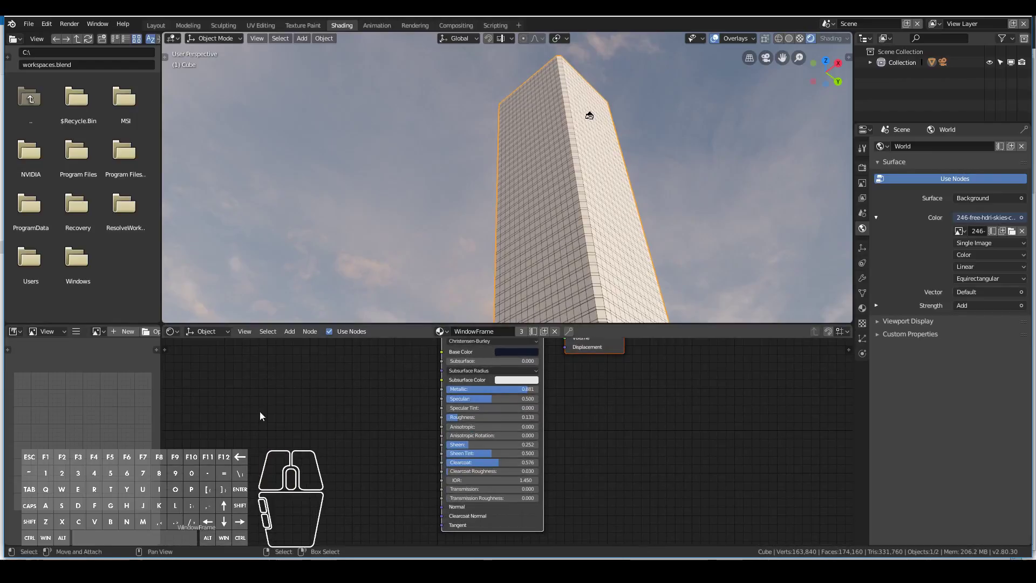
scroll(408, 277, down, 1)
scroll(409, 277, up, 2)
Turn the WindowBig material into glass with transmission 1.000 and roughness 0.033
click(862, 308)
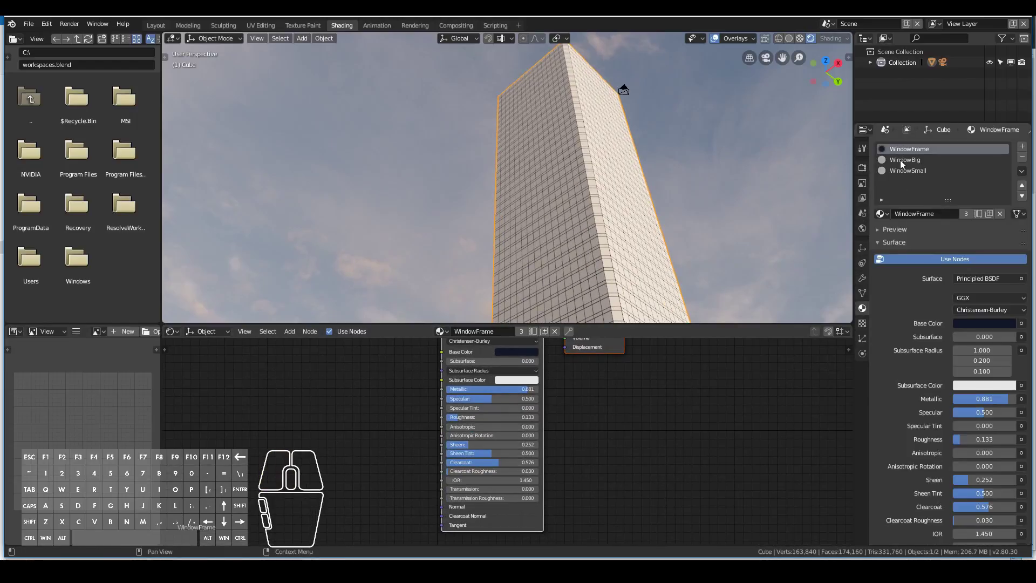
click(900, 160)
drag(475, 489, 600, 501)
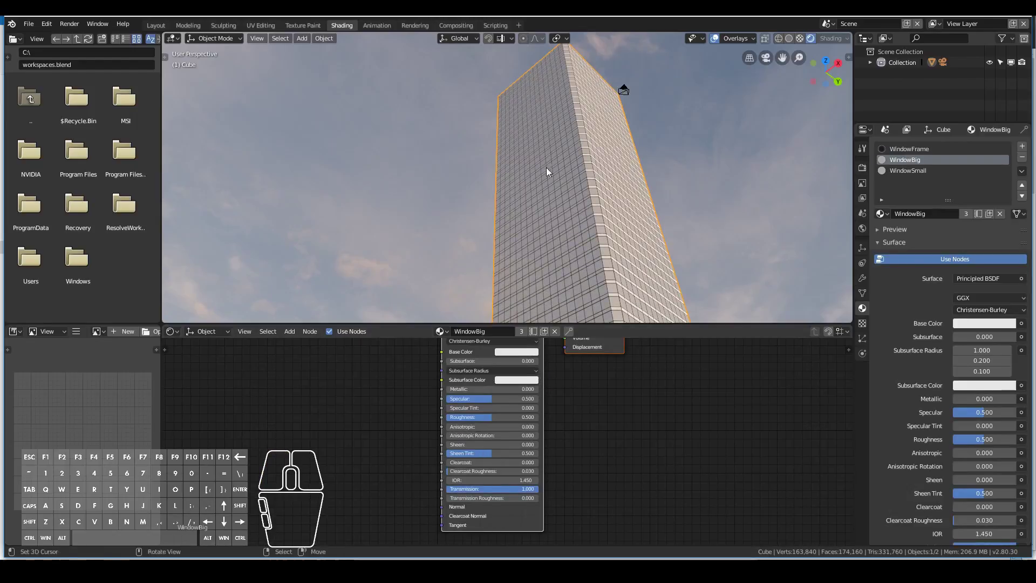
scroll(471, 459, up, 5)
drag(482, 406, 445, 406)
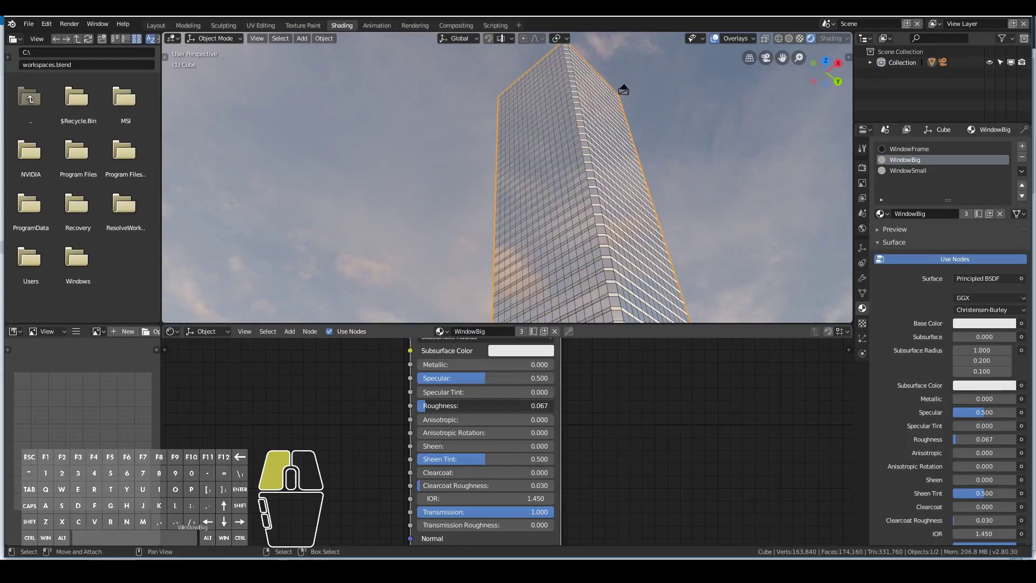
drag(432, 406, 429, 405)
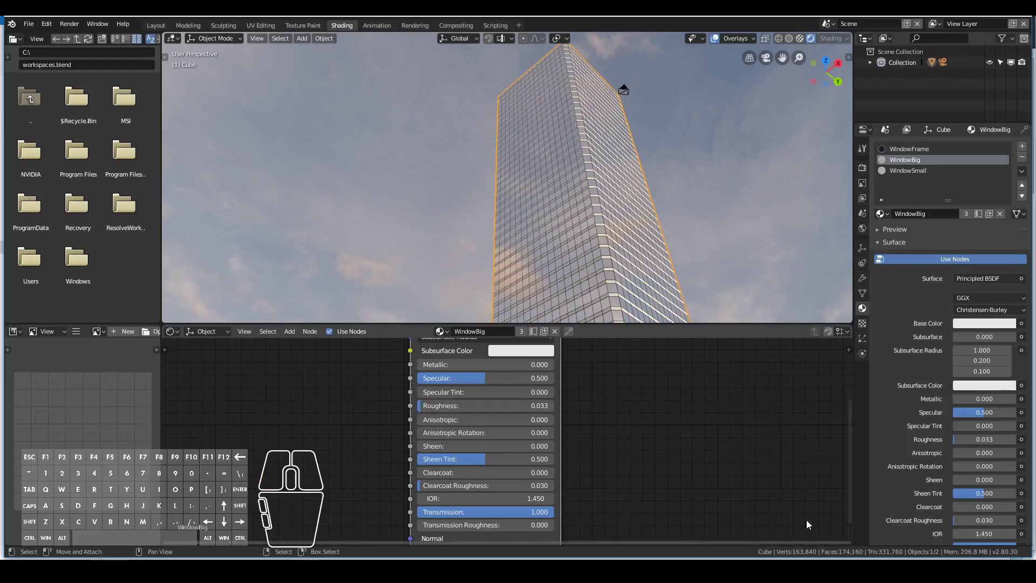
Tint the WindowBig material's base colour light blue
scroll(482, 465, up, 2)
click(496, 437)
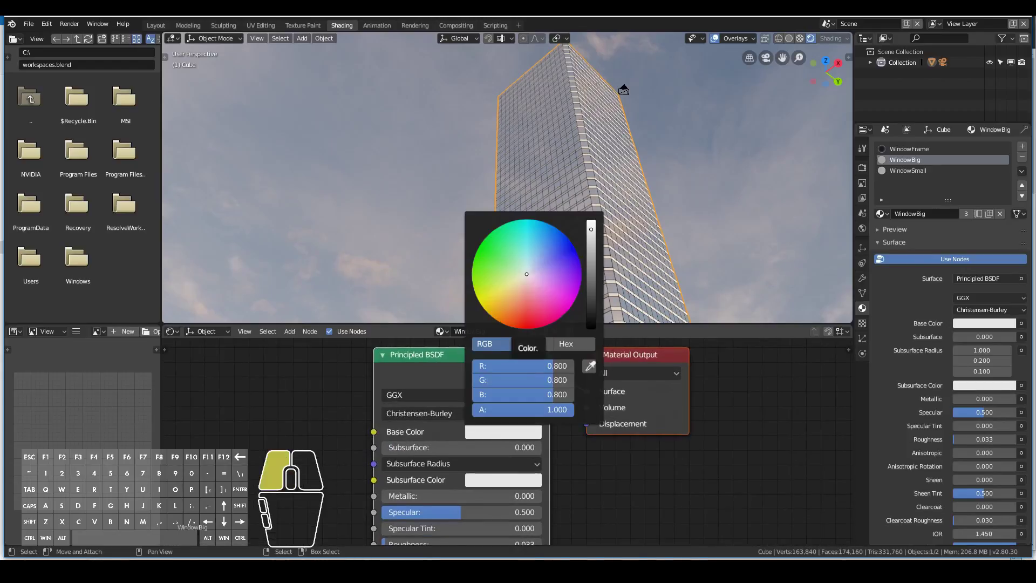
drag(527, 274, 533, 266)
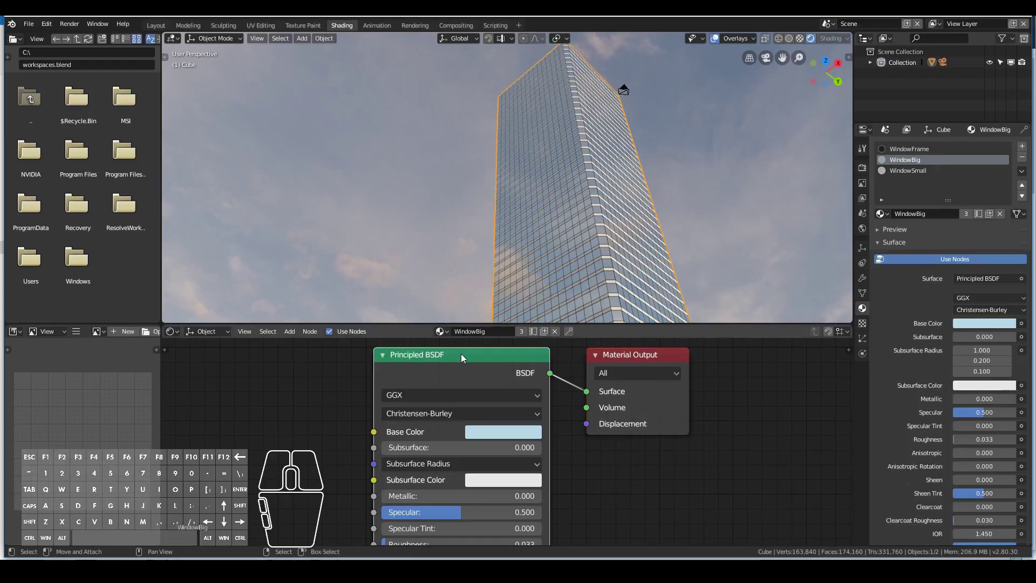
Replace WindowSmall's Principled BSDF with a copy of WindowBig's and connect it to the material output's surface
scroll(470, 399, down, 3)
key(ctrl+c)
click(909, 171)
scroll(576, 407, down, 4)
click(462, 357)
key(x)
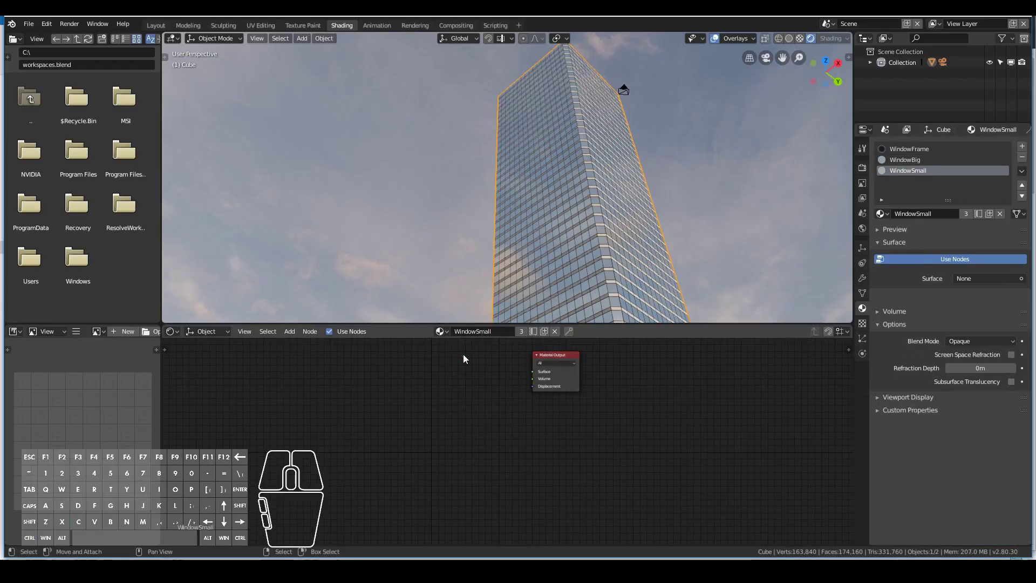
key(ctrl+v)
drag(530, 376, 532, 372)
Give the WindowSmall material a muted blue-violet base colour and a specular value of 0.624
scroll(528, 431, up, 3)
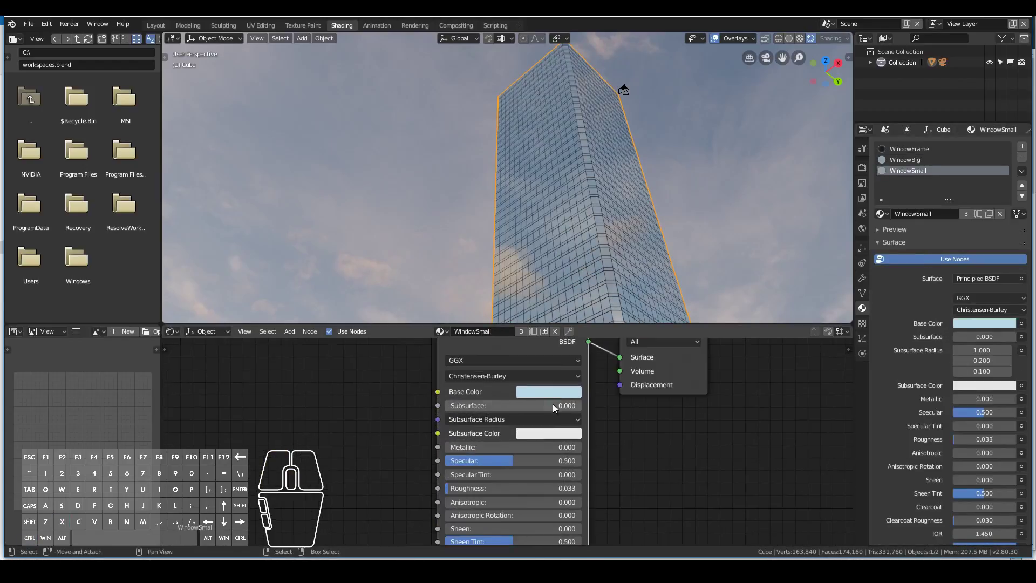
click(549, 391)
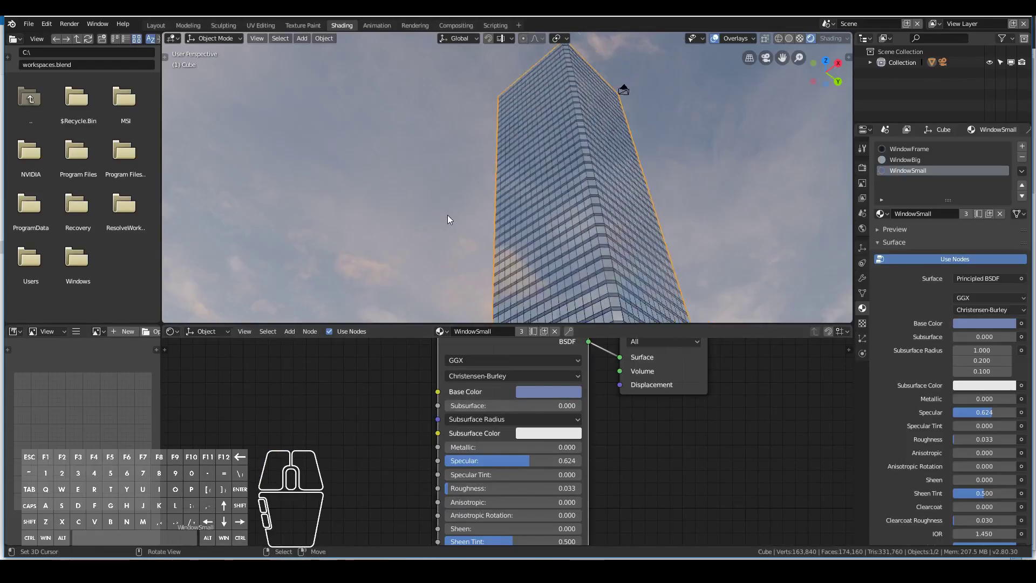
middle_drag(449, 215, 647, 288)
Enable WindowSmall's screen space refraction with a 1.3 m depth, and turn on Screen Space Reflections with Refraction for the render
scroll(988, 497, down, 8)
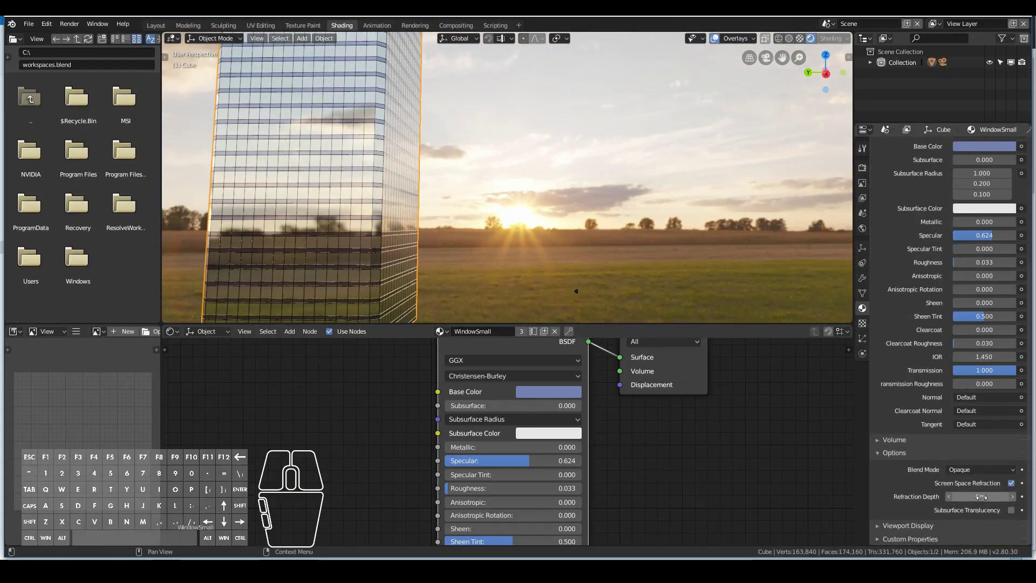
drag(981, 496, 991, 496)
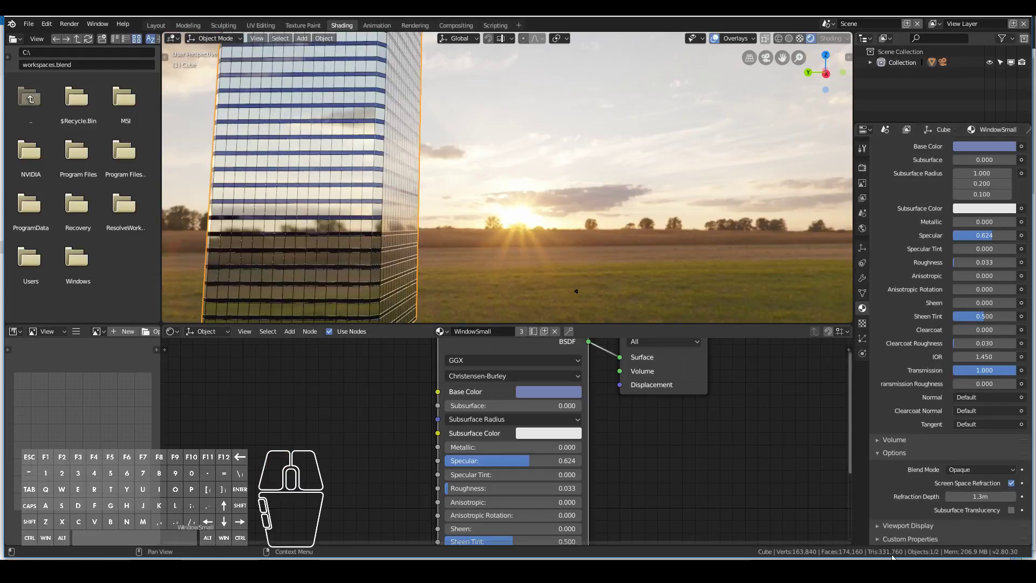
click(862, 168)
click(887, 270)
click(931, 270)
middle_drag(550, 219, 599, 218)
Enable Ambient Occlusion with a distance of 0.32 m and turn on Bloom for the Eevee render
click(886, 218)
click(923, 218)
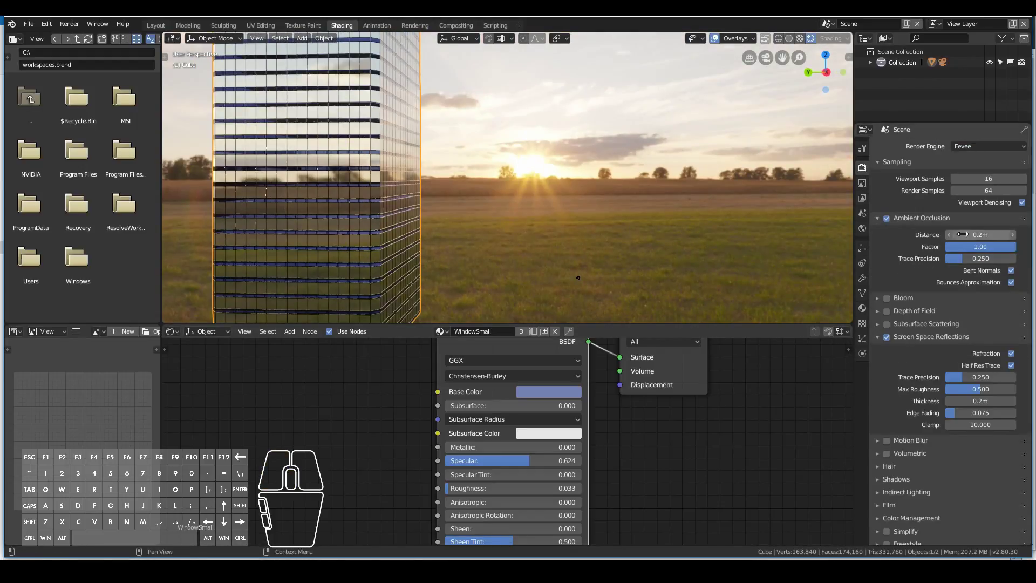
click(887, 298)
Lighten the WindowSmall material's base colour to a pale lavender blue
click(548, 392)
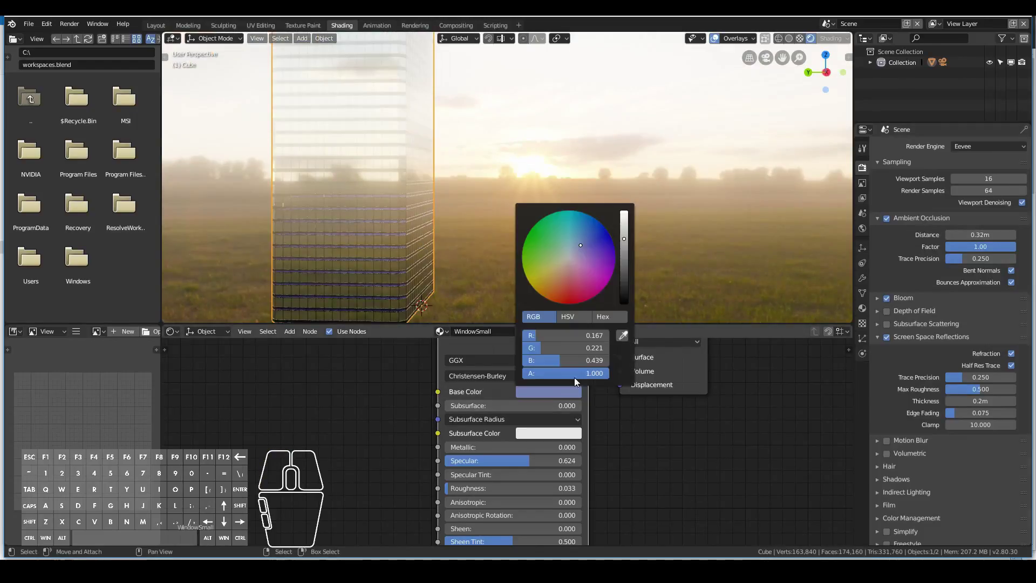
click(526, 392)
click(572, 251)
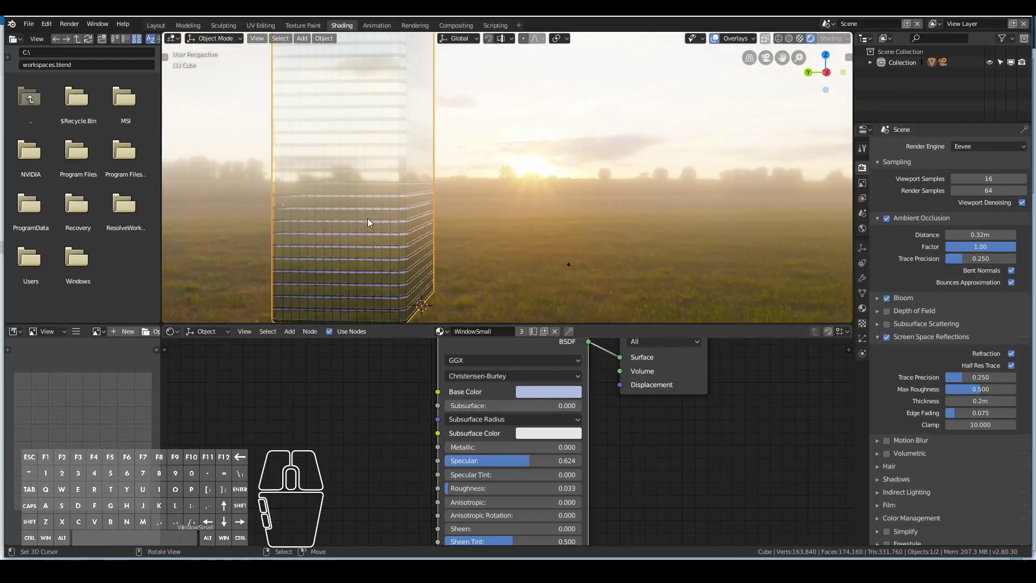
Adjust the Bloom threshold to reduce the haze over the tower and sky
middle_drag(368, 218, 400, 221)
click(967, 300)
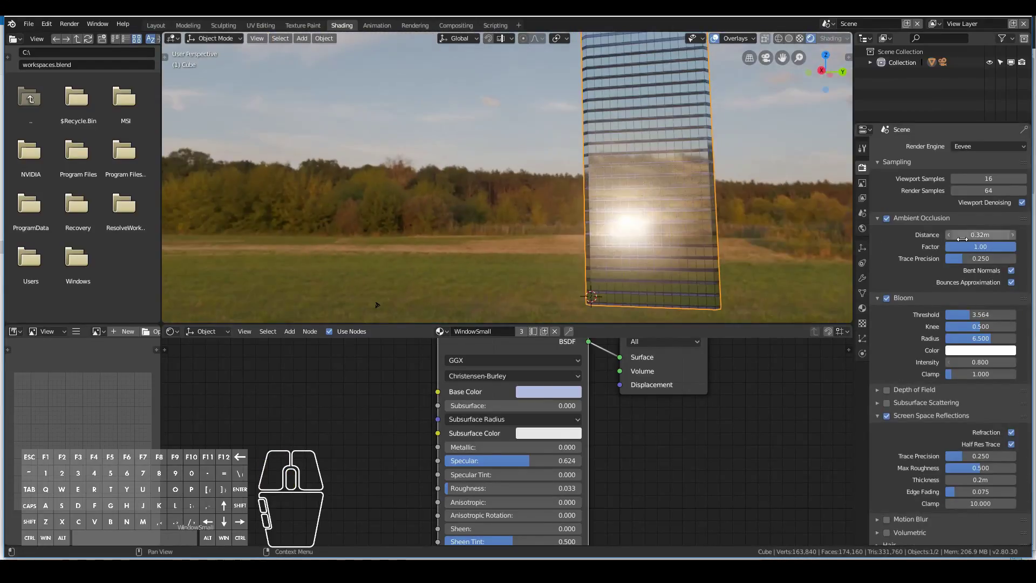
drag(980, 315, 958, 314)
Switch the render engine to Cycles and preview the tower through the camera
middle_drag(818, 251, 607, 233)
key(KP_0)
scroll(570, 261, up, 2)
middle_drag(569, 261, 371, 115)
key(KP_0)
middle_drag(400, 167, 520, 174)
click(972, 146)
click(965, 110)
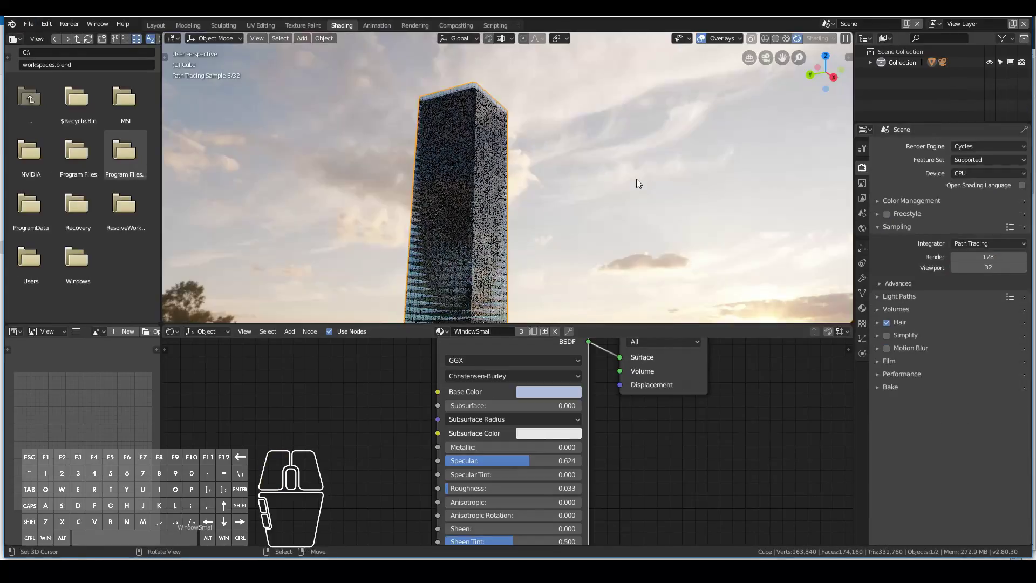
key(KP_0)
scroll(636, 179, up, 4)
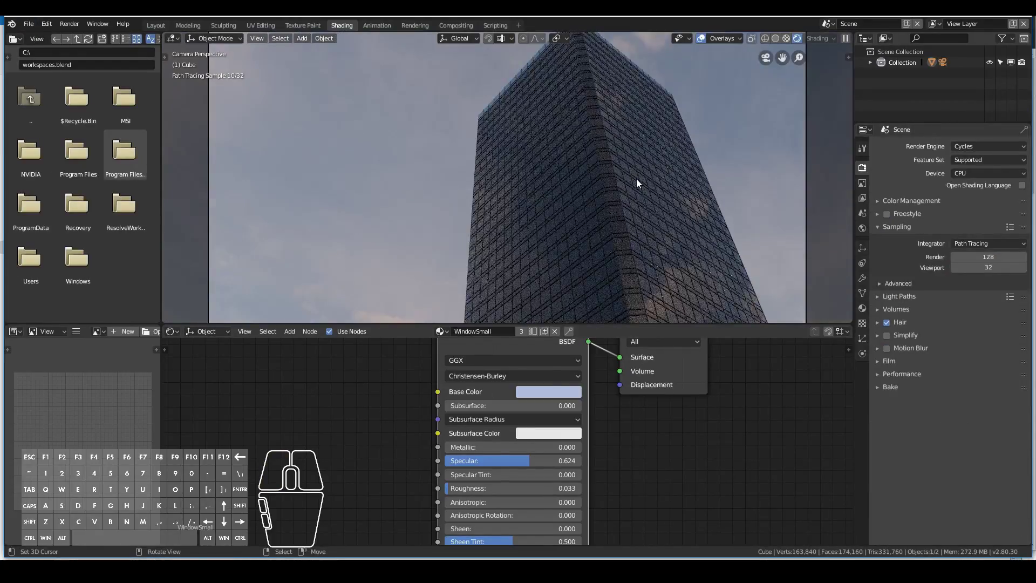
Duplicate the linked floor slab geometry in the tower's base module and move the copy vertically along Z
scroll(423, 223, down, 3)
mouse_move(422, 224)
middle_down()
mouse_move(498, 269)
mouse_move(430, 287)
mouse_move(466, 65)
middle_up()
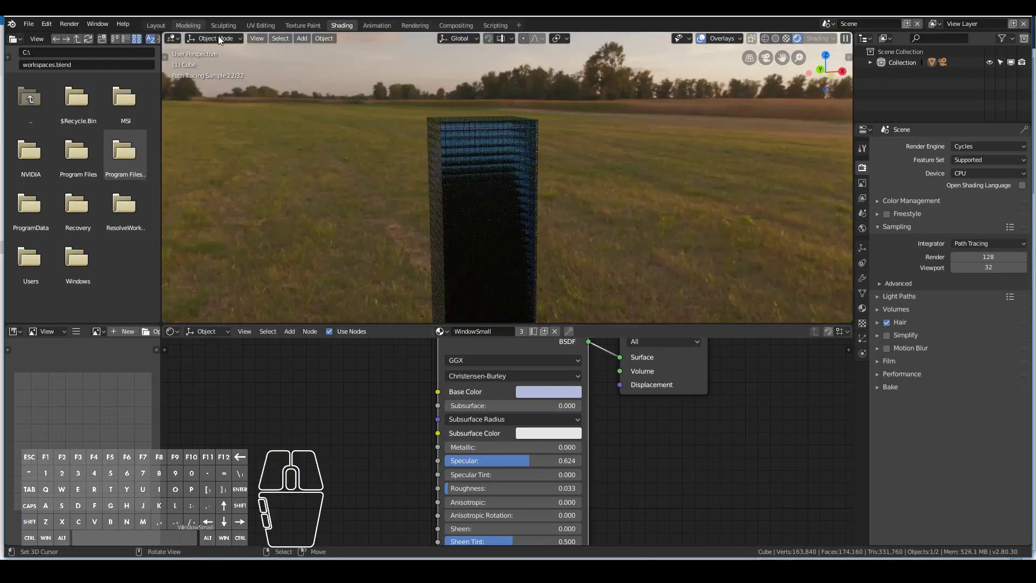
click(188, 25)
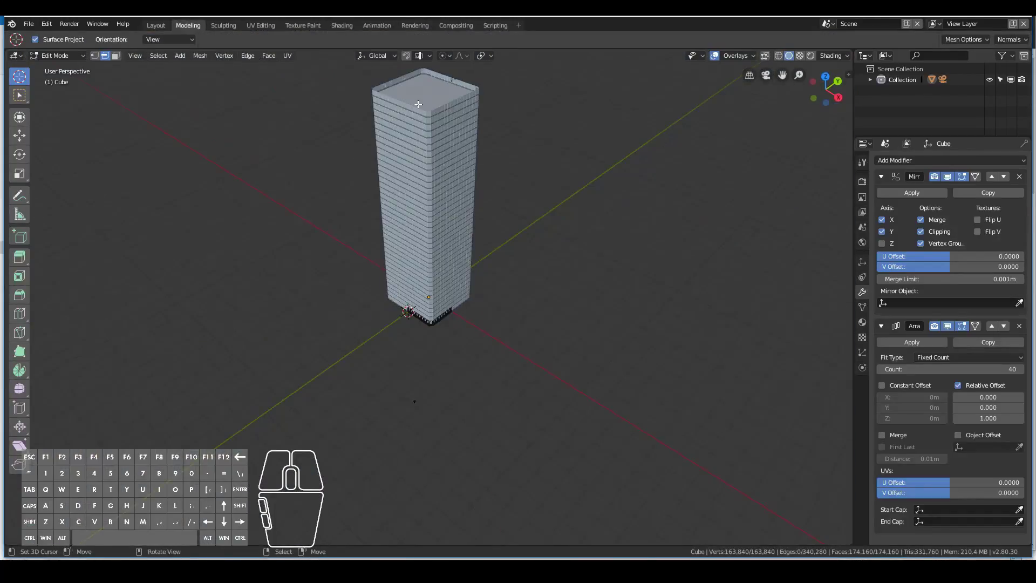
scroll(486, 281, up, 4)
middle_drag(532, 270, 555, 144)
right_click(555, 144)
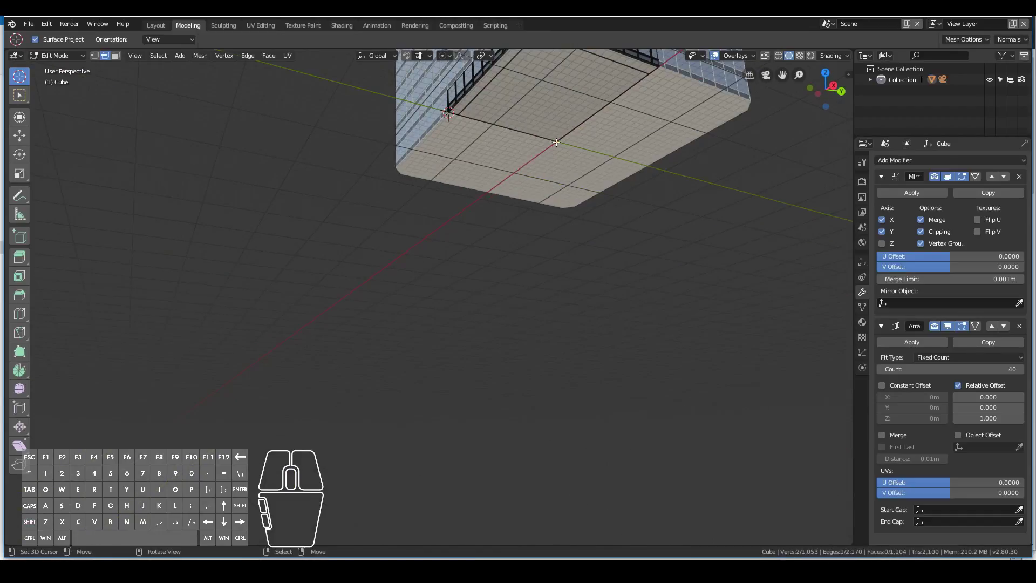
scroll(550, 151, down, 1)
key(ctrl+l)
middle_drag(494, 131, 457, 164)
scroll(458, 108, up, 2)
key(shift+d)
key(z)
click(449, 151)
scroll(449, 150, up, 3)
shift+middle_drag(456, 165, 575, 207)
key(Tab)
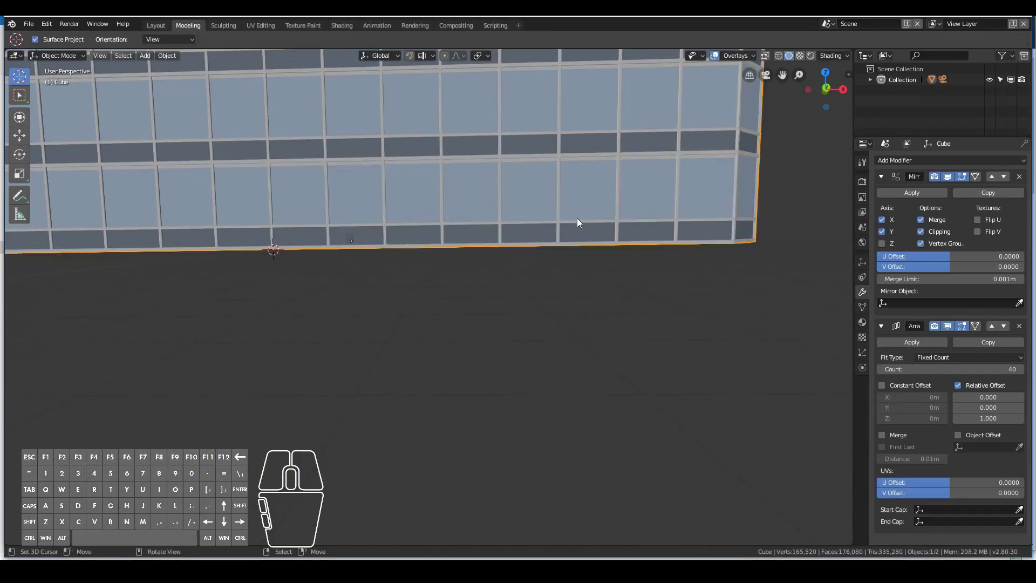
Change the WindowSmall material's base colour to a bright pale sky blue and check the tower through the camera
scroll(575, 218, down, 8)
click(29, 24)
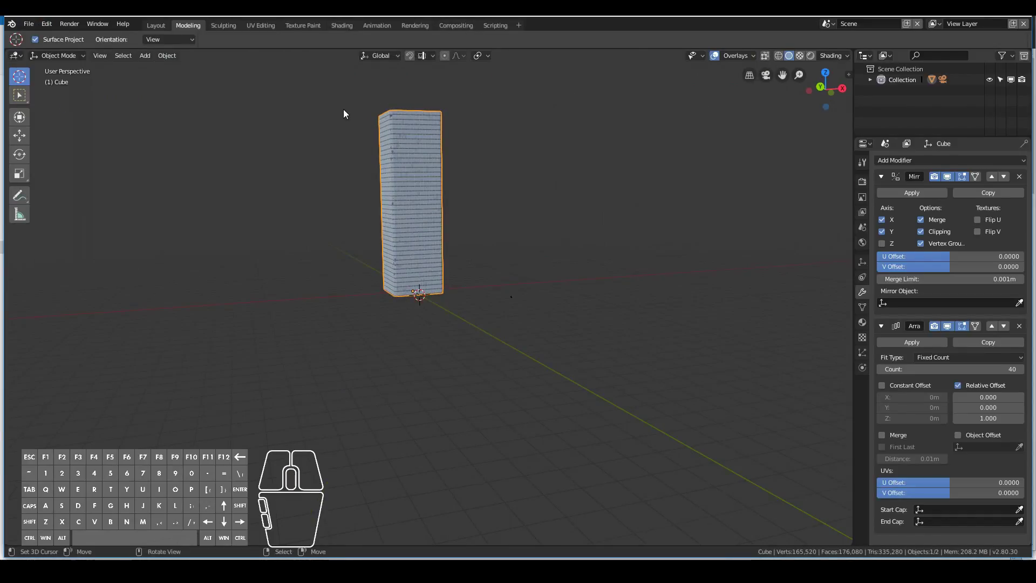
click(342, 25)
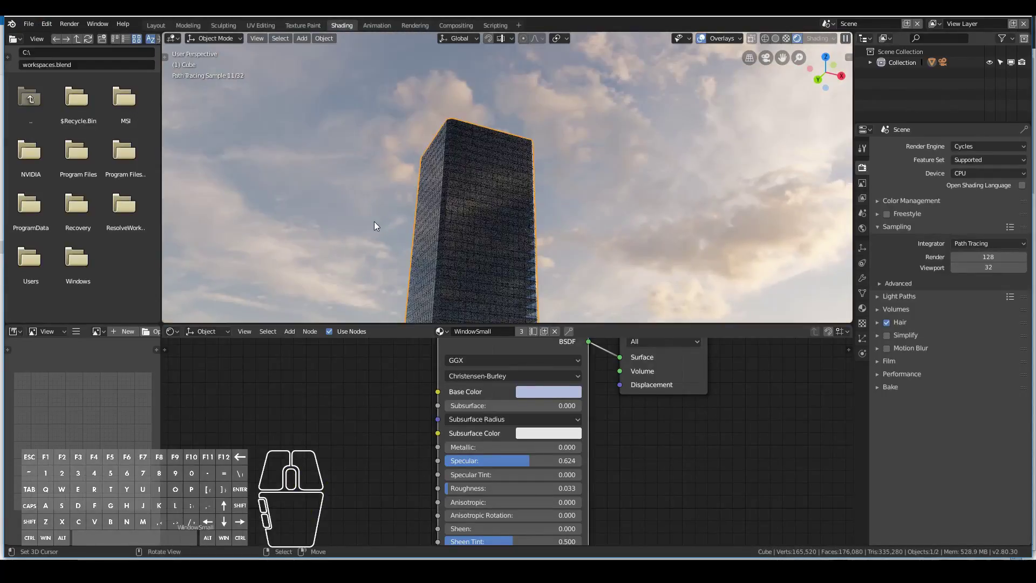
click(549, 391)
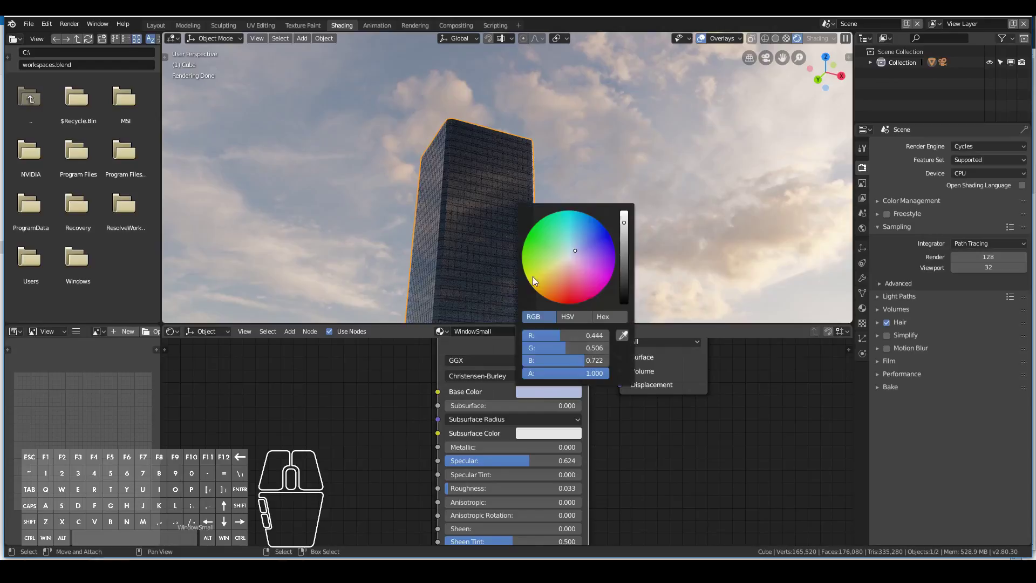
drag(624, 222, 624, 214)
click(572, 250)
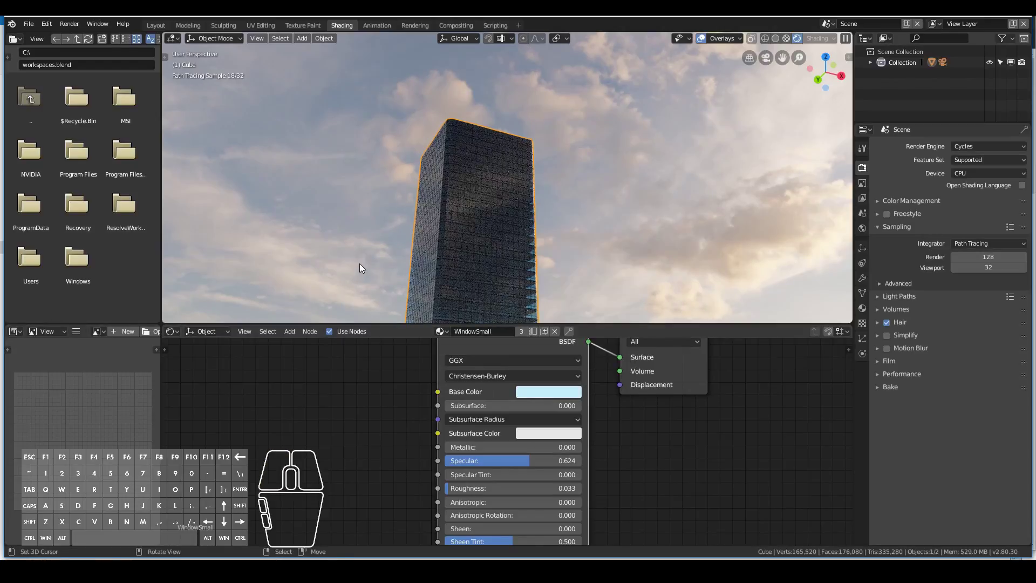
key(KP_0)
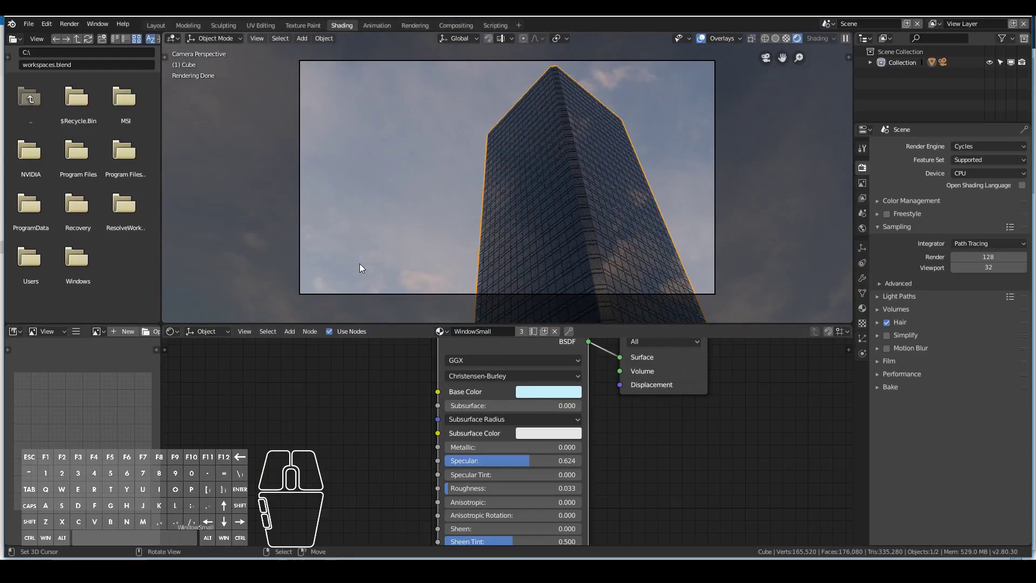
key(Home)
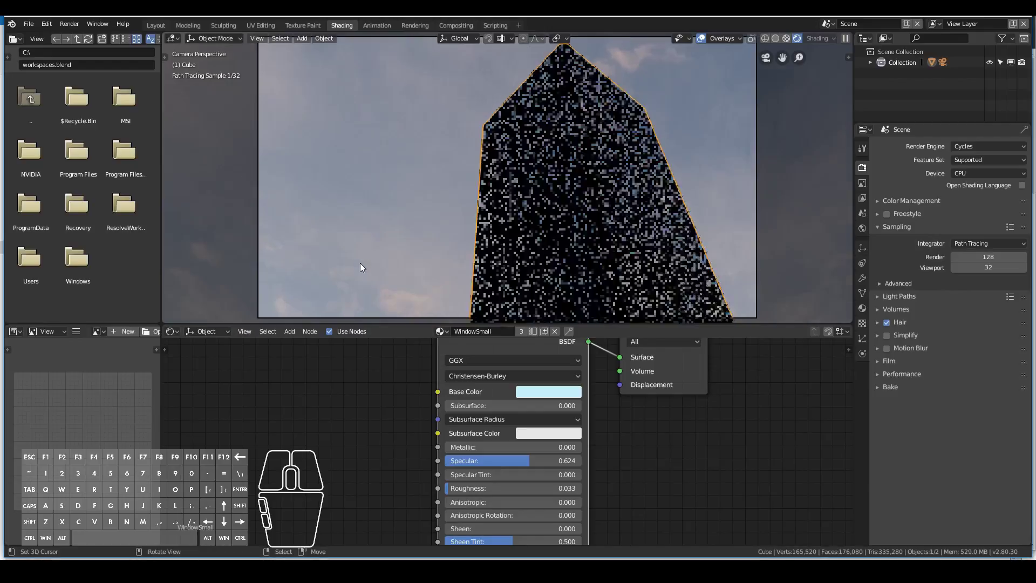
Select the tower's WindowBig material and brighten its base colour to a very pale cyan
click(863, 309)
click(896, 159)
click(545, 421)
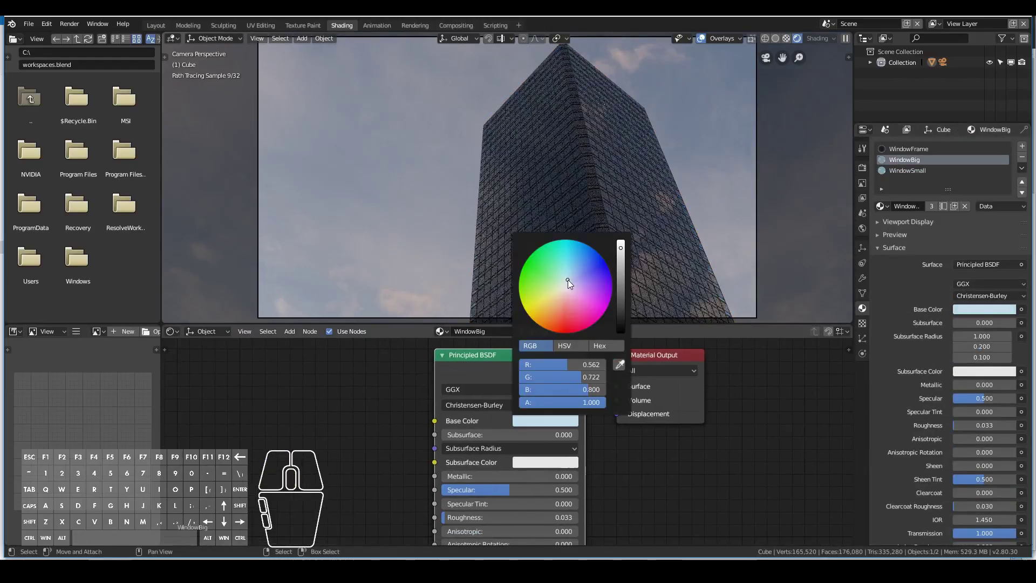
drag(568, 279, 566, 279)
click(545, 421)
drag(621, 248, 621, 242)
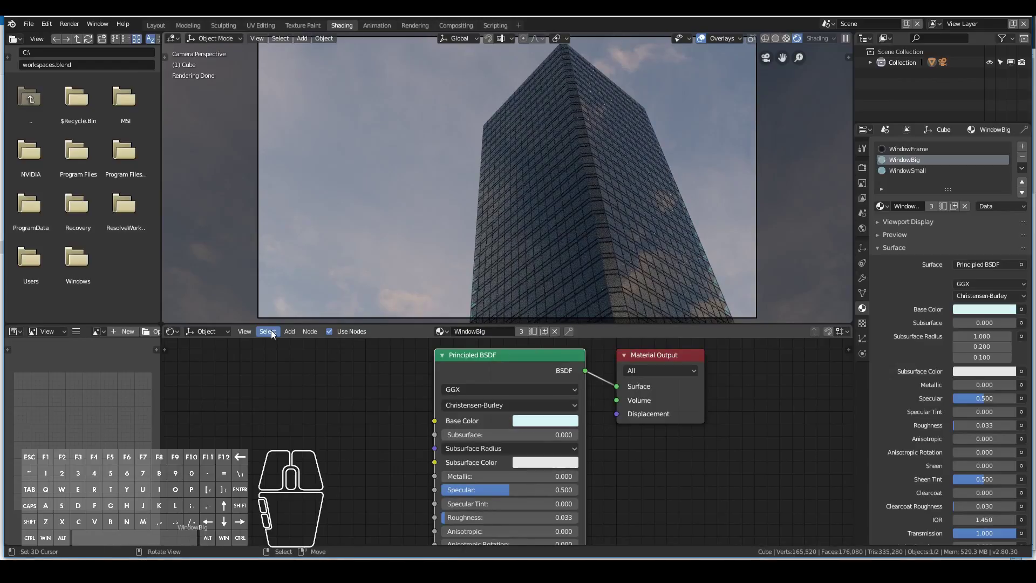
Set WindowBig's Specular to 0.624, Clearcoat to 0.162 and Transmission Roughness to 0.062
middle_drag(330, 468, 336, 386)
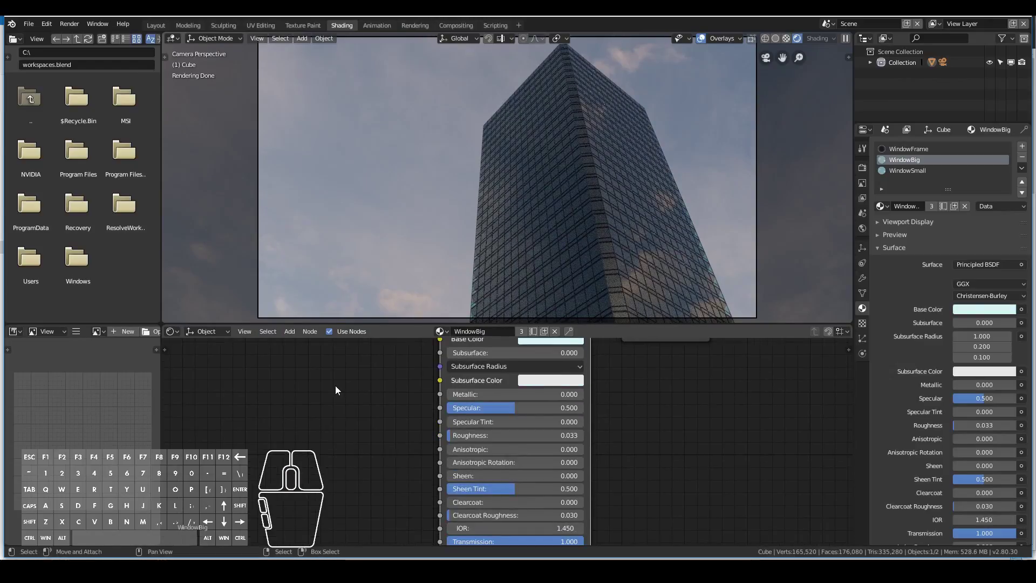
drag(509, 411, 526, 411)
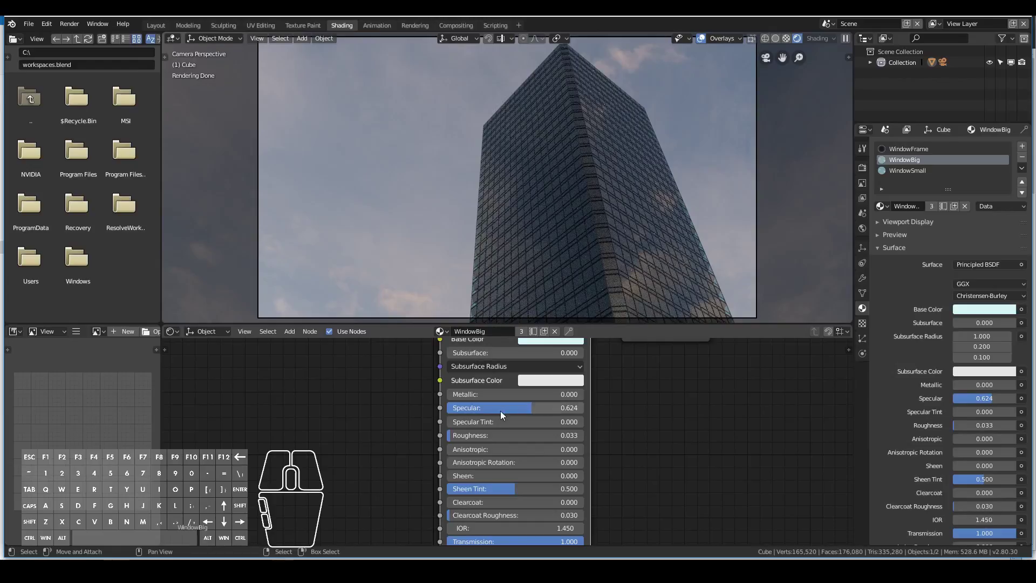
drag(485, 502, 465, 516)
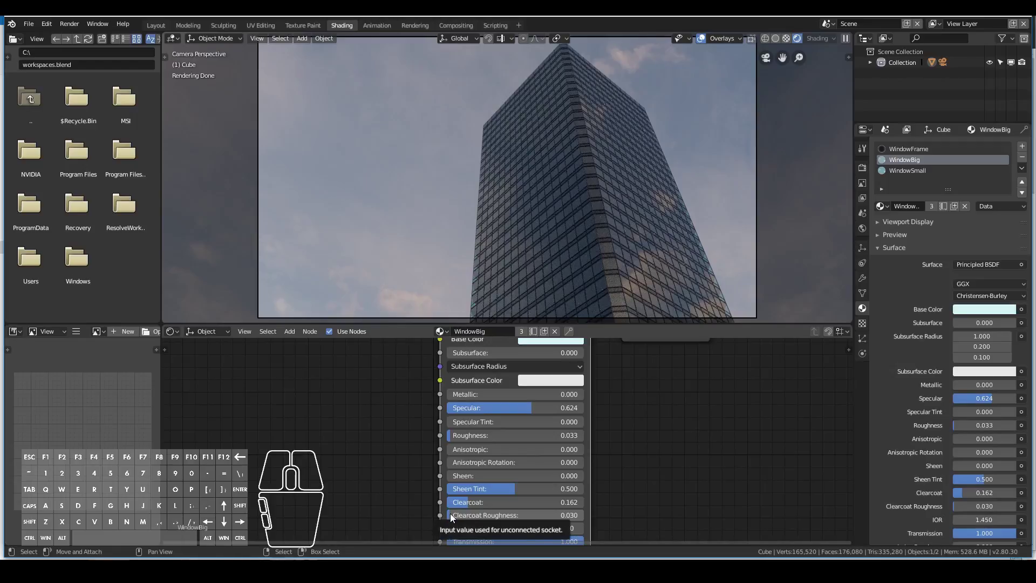
scroll(556, 480, down, 3)
middle_drag(528, 530, 529, 483)
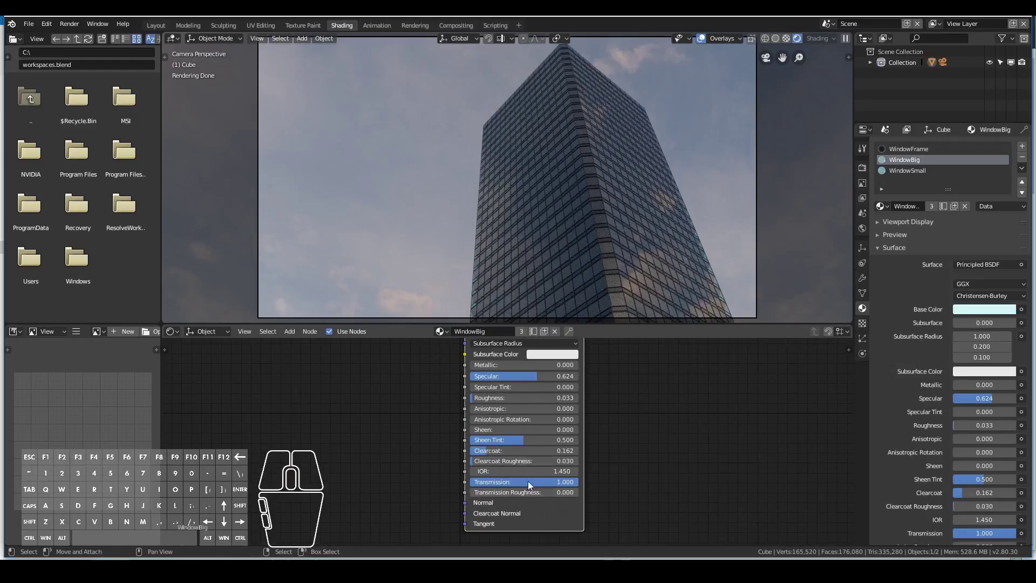
drag(528, 493, 535, 493)
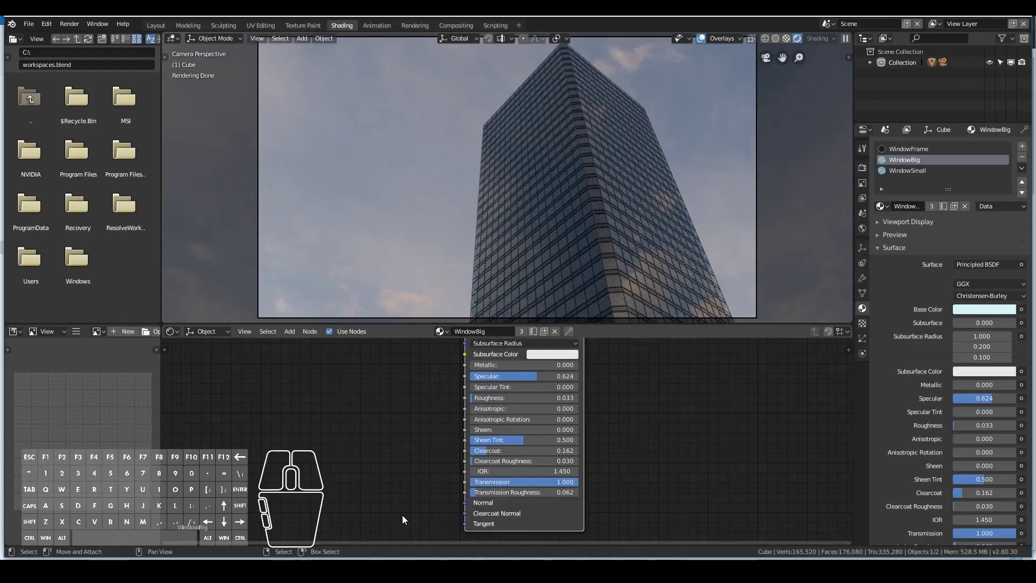
Save the file and replace the world's environment texture with the 275-free-hdri-skies image
click(28, 24)
click(60, 107)
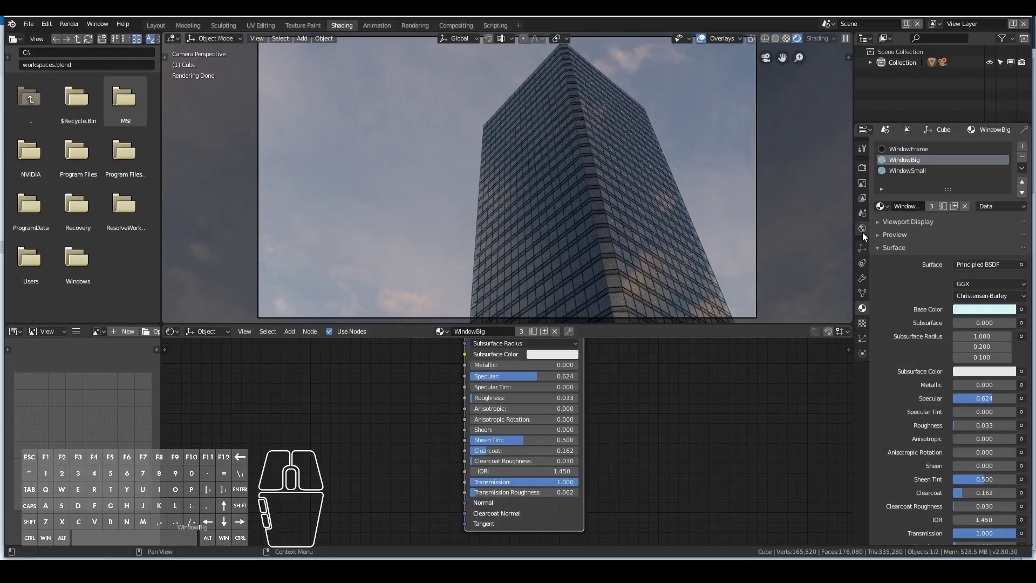
click(862, 229)
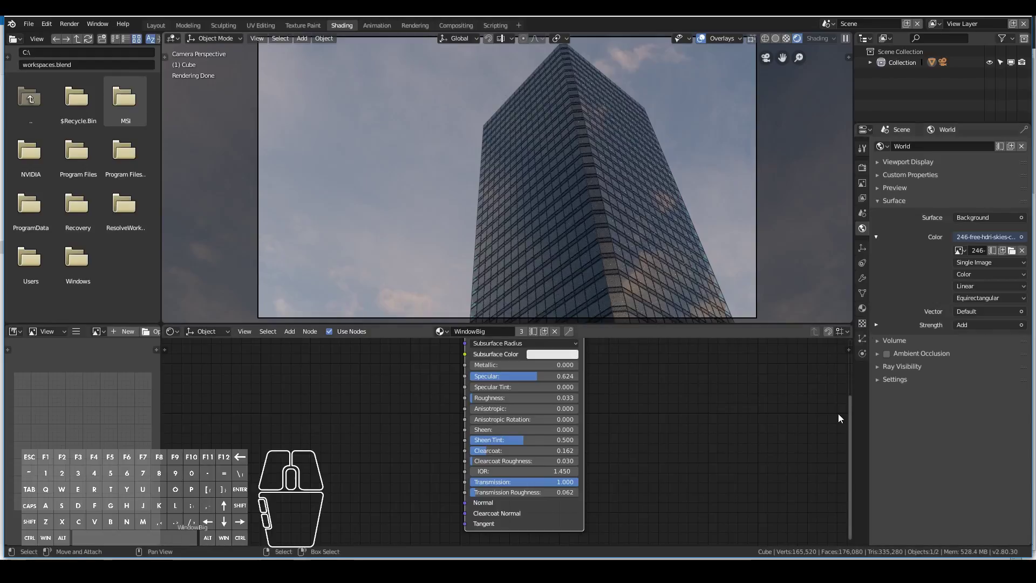
click(862, 308)
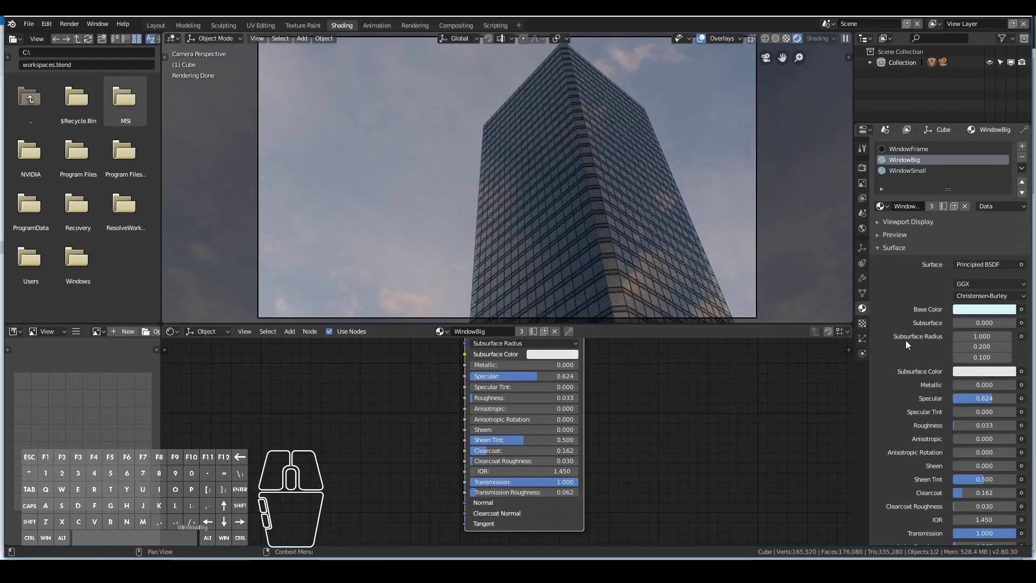
click(863, 228)
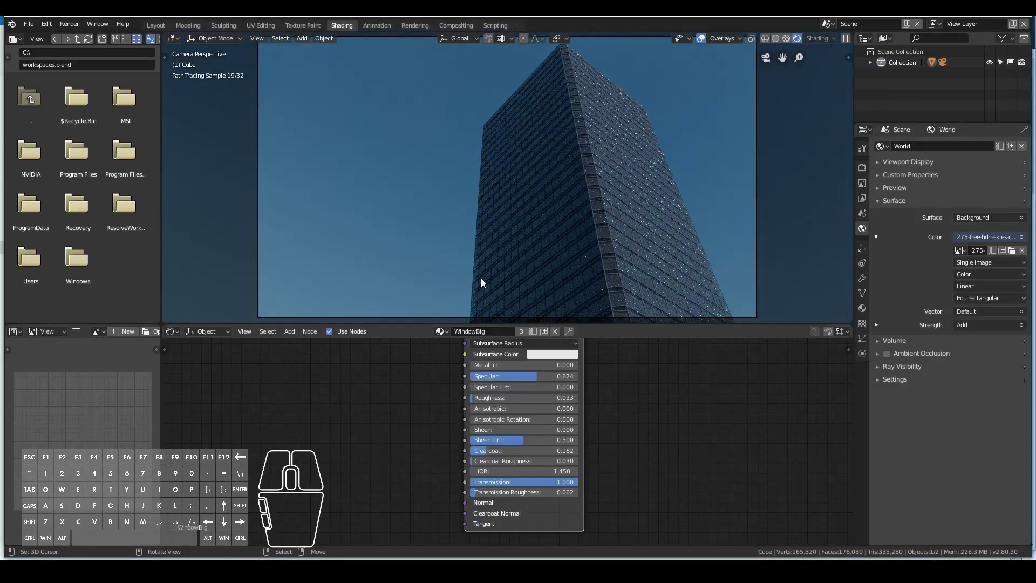
Set WindowBig's Transmission Roughness to 0 and inspect the glass reflections on the tower under the new sky
drag(486, 492, 335, 468)
scroll(474, 142, down, 6)
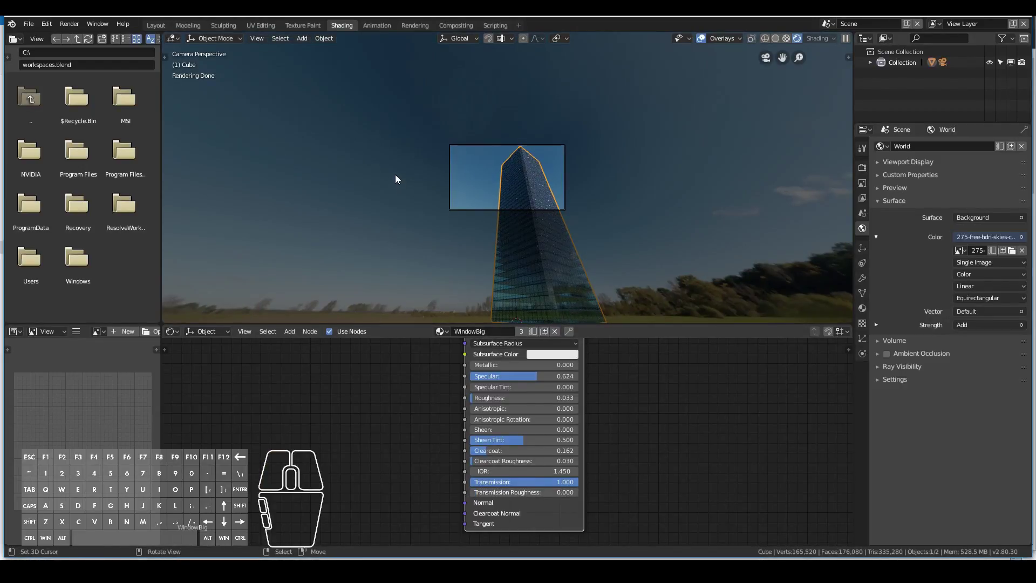
scroll(467, 193, up, 6)
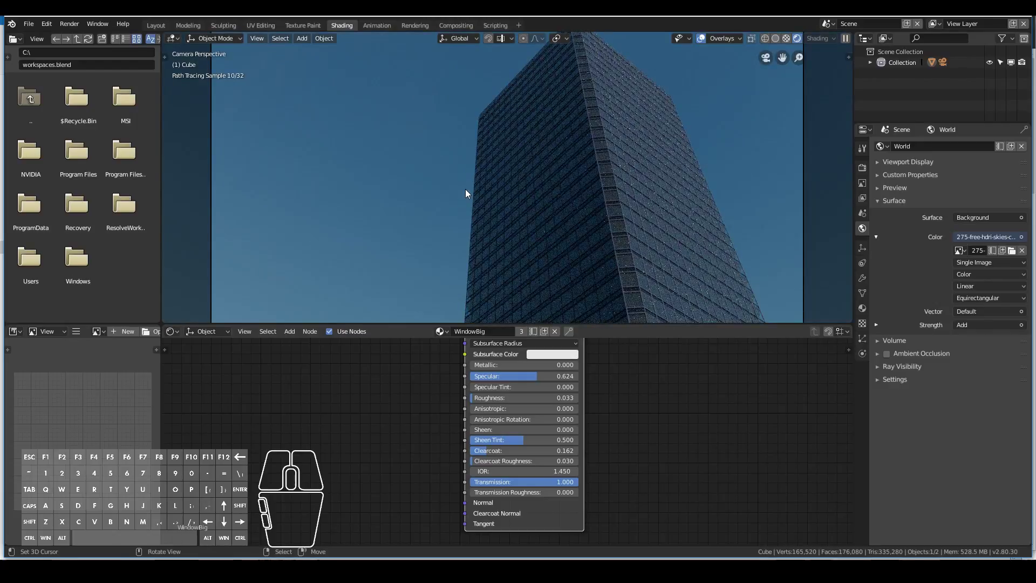
scroll(465, 192, up, 2)
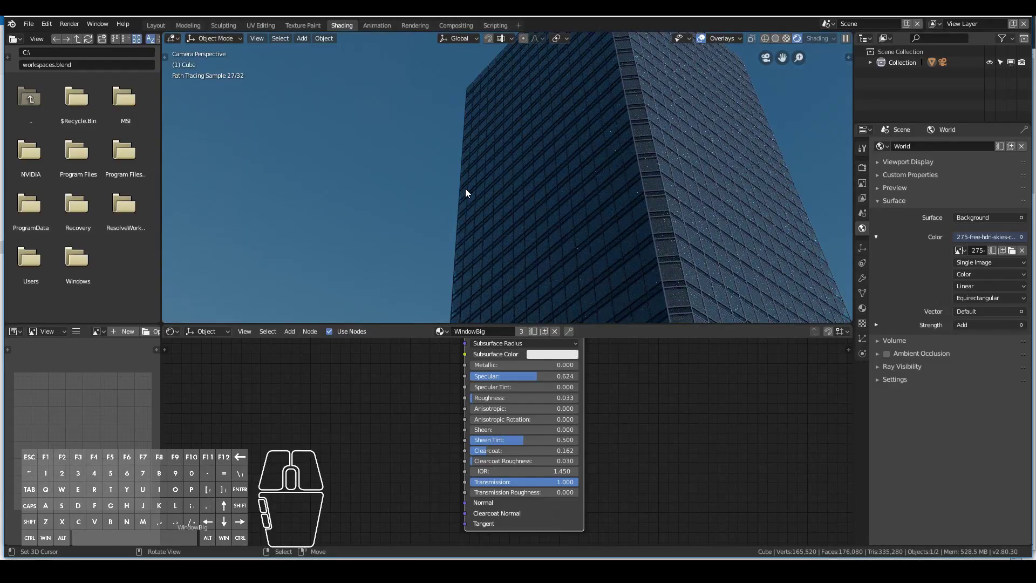
middle_drag(466, 193, 552, 248)
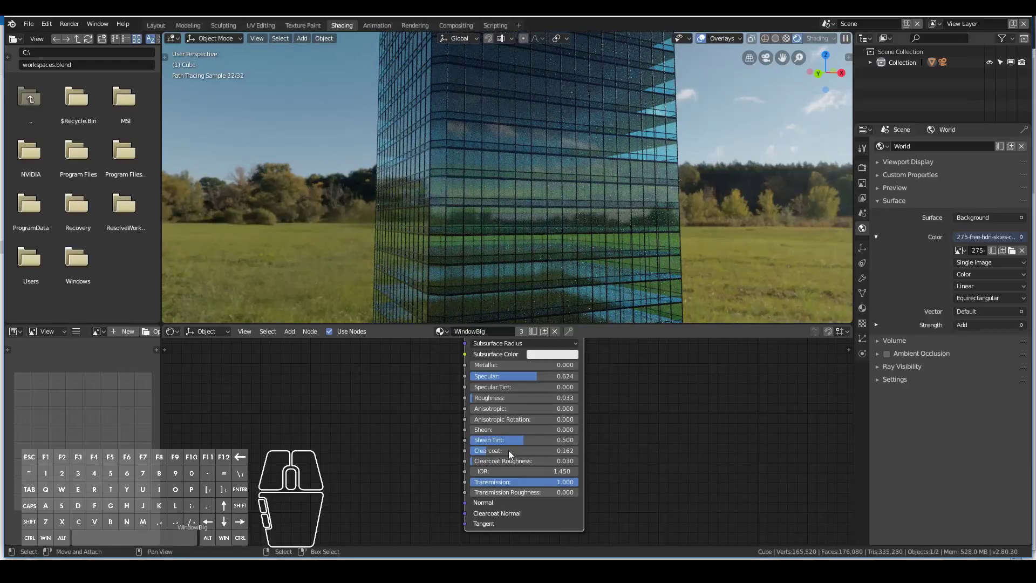
Try a Transmission Roughness of 0.505 on WindowBig, compare it through the camera, and return it to 0
drag(507, 493, 562, 492)
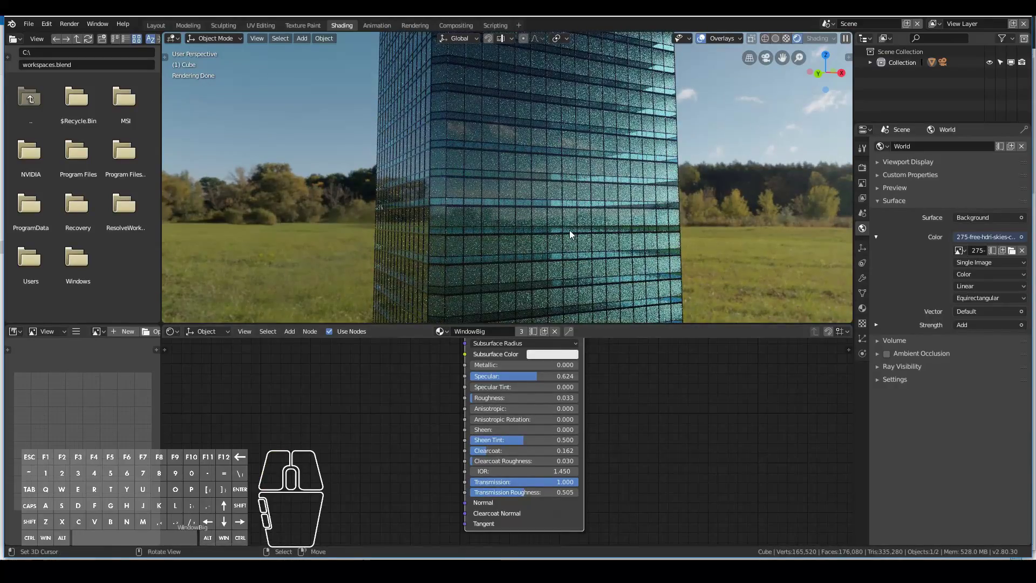
middle_drag(571, 231, 550, 233)
key(KP_0)
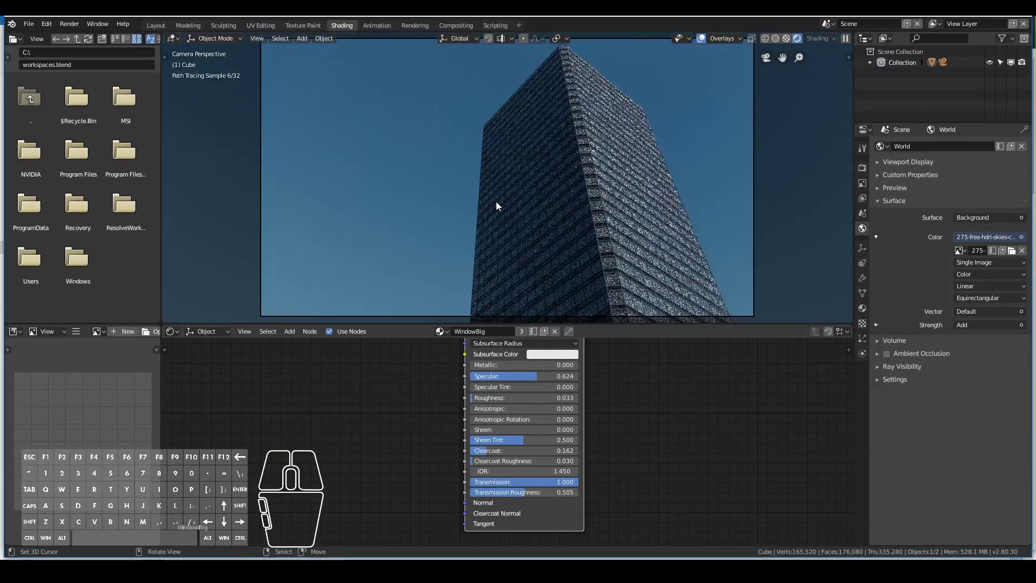
key(KP_0)
drag(516, 492, 461, 482)
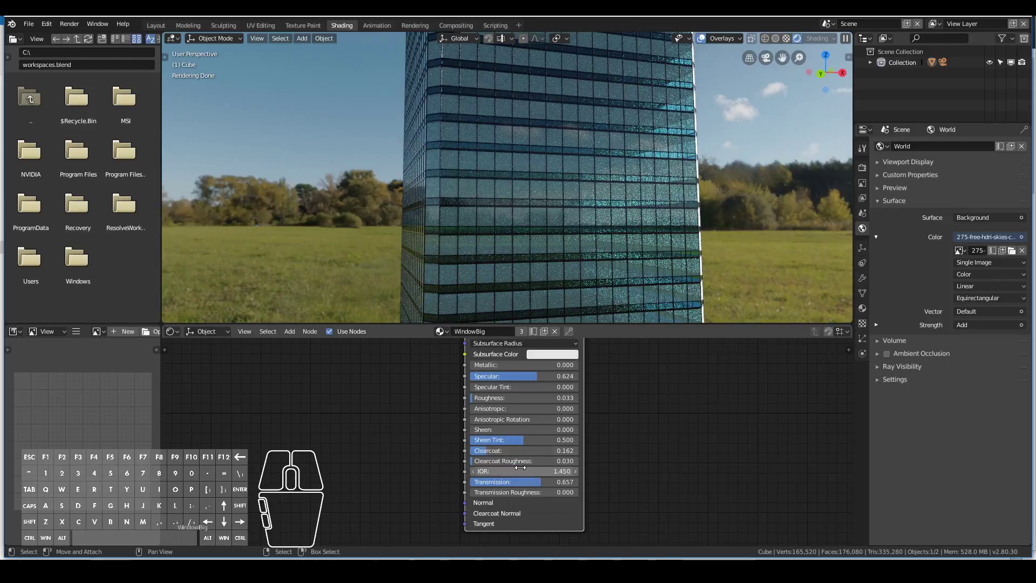
Set WindowBig's Transmission to 0 and its Roughness to 0.076
drag(536, 481, 474, 486)
mouse_move(482, 398)
mouse_down()
mouse_move(509, 399)
mouse_move(489, 398)
mouse_up()
middle_drag(696, 193, 621, 189)
drag(490, 398, 487, 398)
Set WindowBig's Specular to 0.486, Sheen Tint to 0.524 and Clearcoat to 0.090
mouse_move(523, 376)
mouse_down()
mouse_move(495, 377)
mouse_move(509, 376)
mouse_up()
scroll(511, 441, down, 1)
drag(500, 450, 519, 440)
scroll(559, 241, up, 3)
middle_drag(559, 241, 654, 217)
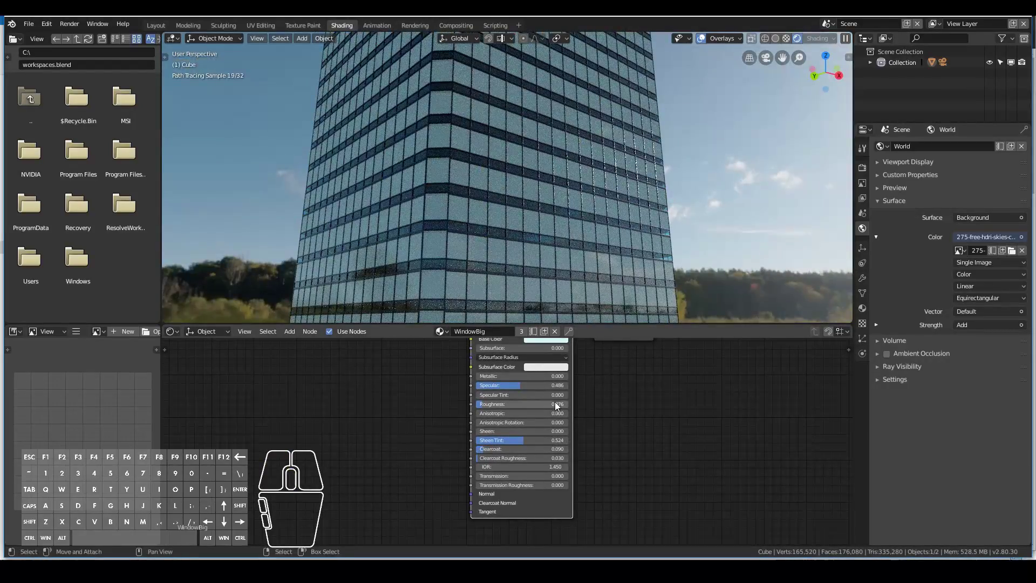
Raise WindowBig's Clearcoat to about 0.86 and its Transmission to 0.267 while viewing the windows up close
middle_drag(540, 405, 542, 436)
scroll(545, 262, up, 6)
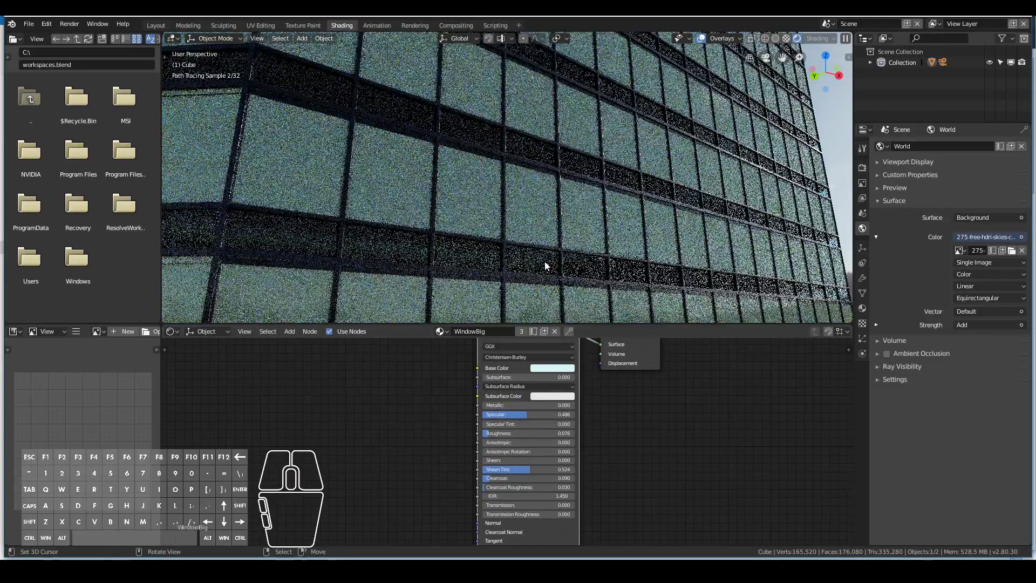
middle_drag(517, 251, 455, 264)
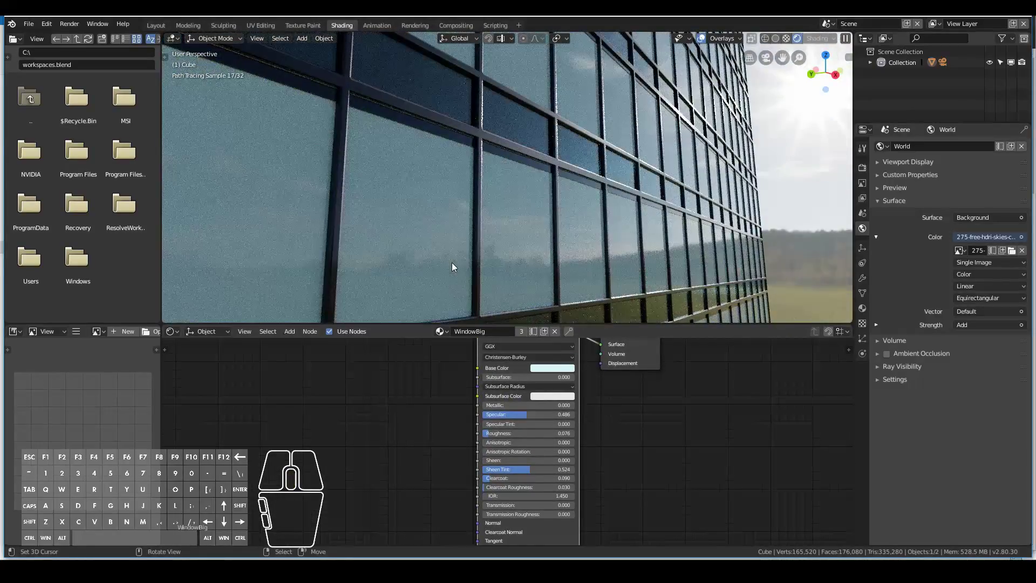
drag(514, 478, 562, 478)
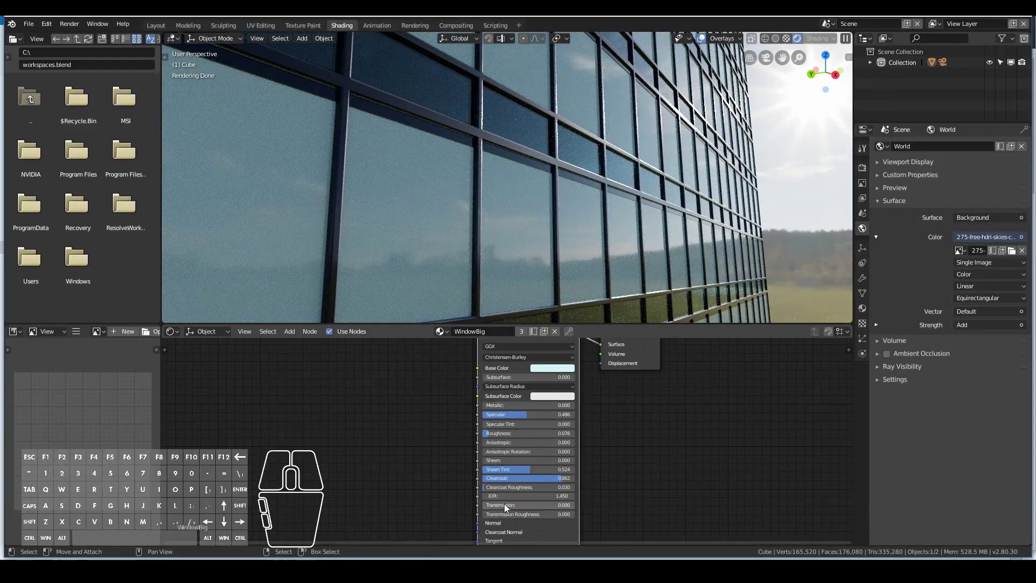
drag(500, 505, 508, 505)
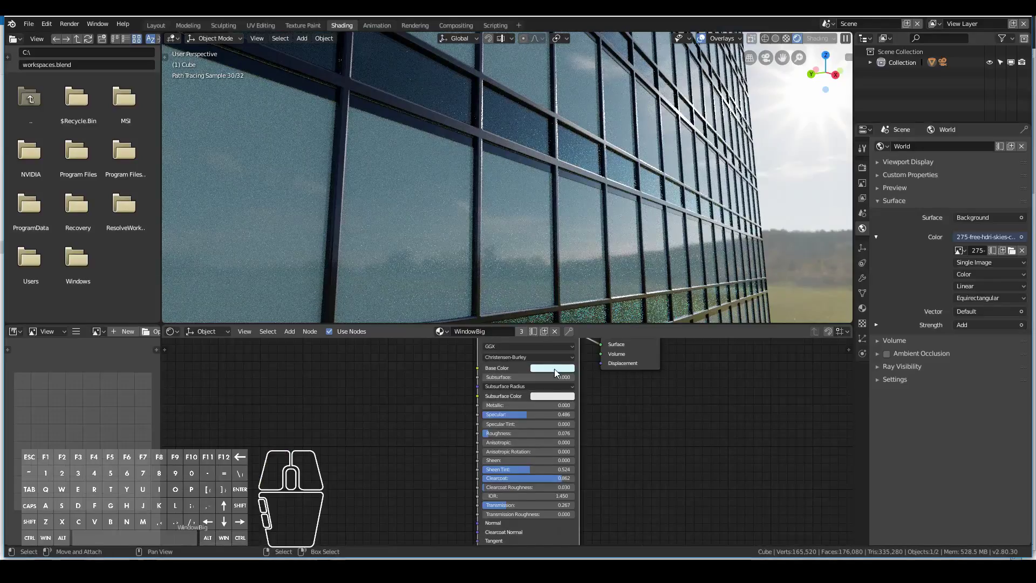
Darken WindowBig's base colour to a muted slate blue and set its Transmission to 0.352
click(556, 373)
drag(604, 249, 607, 269)
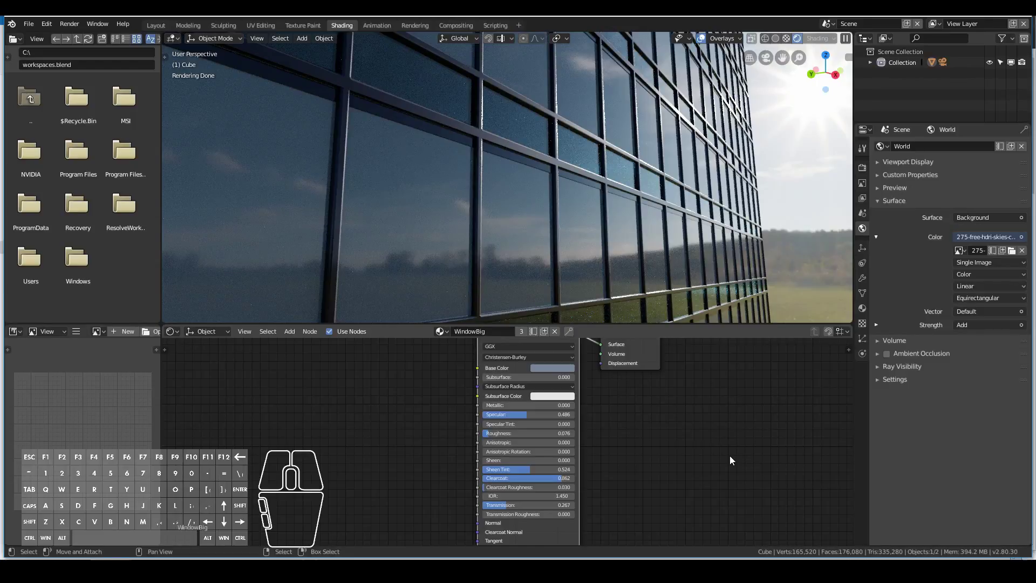
drag(499, 504, 507, 505)
scroll(466, 230, down, 10)
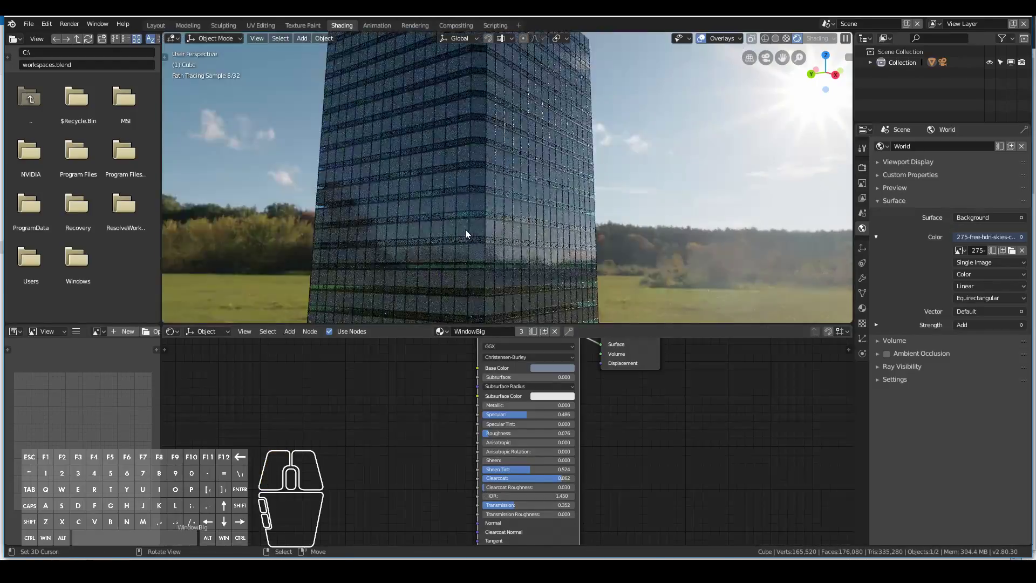
Set WindowBig's Clearcoat to 0 and raise its Transmission above 0.9
middle_drag(466, 231, 559, 244)
key(KP_0)
drag(515, 506, 481, 478)
scroll(586, 247, down, 1)
drag(548, 507, 542, 508)
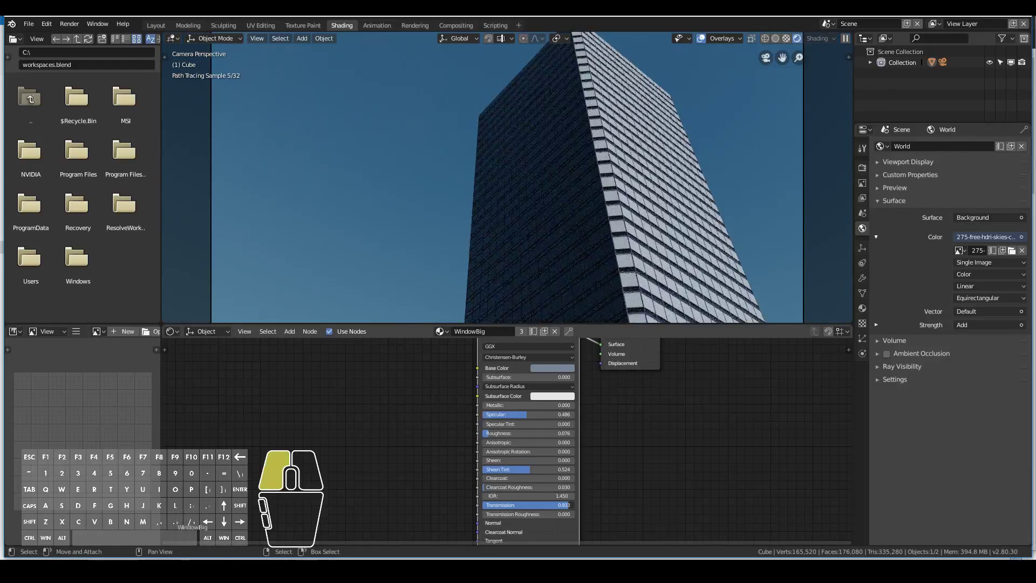
Replace WindowBig's Principled BSDF with a fresh Principled BSDF node wired to the Material Output's Surface
scroll(396, 442, down, 2)
key(shift+a)
mouse_move(352, 396)
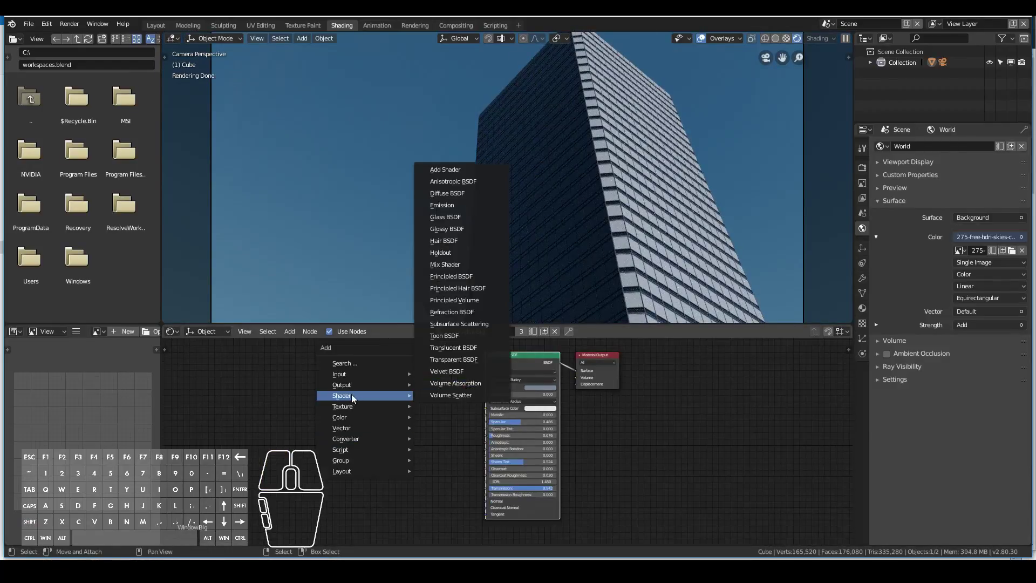
click(456, 278)
click(390, 361)
drag(463, 369, 576, 371)
click(528, 357)
key(x)
drag(433, 372, 507, 368)
Set the new Principled BSDF's Roughness to 0.043, its base colour to dark violet-grey and its Transmission to 0.429
scroll(516, 394, up, 6)
middle_drag(516, 394, 559, 412)
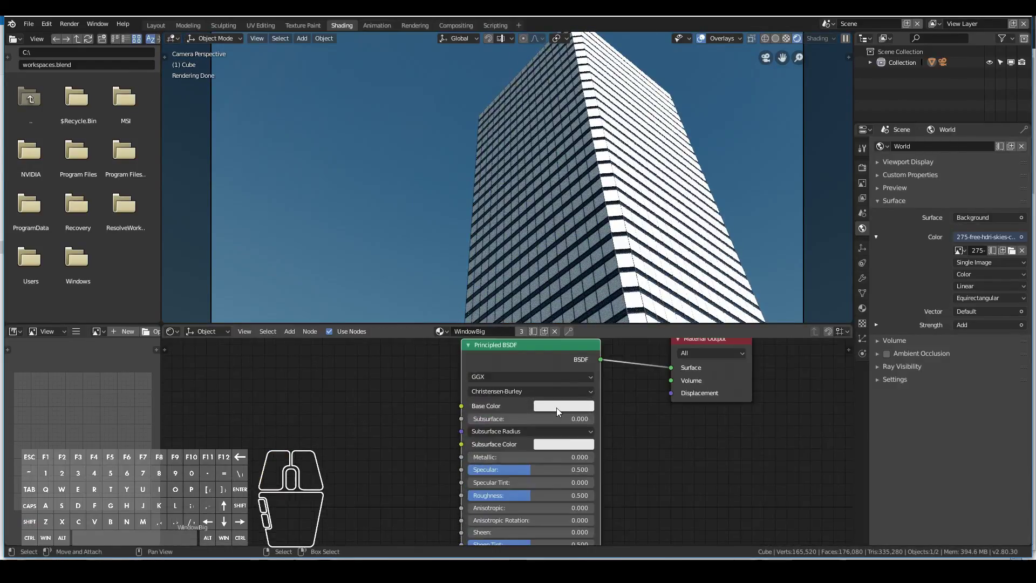
drag(535, 475, 505, 475)
click(562, 384)
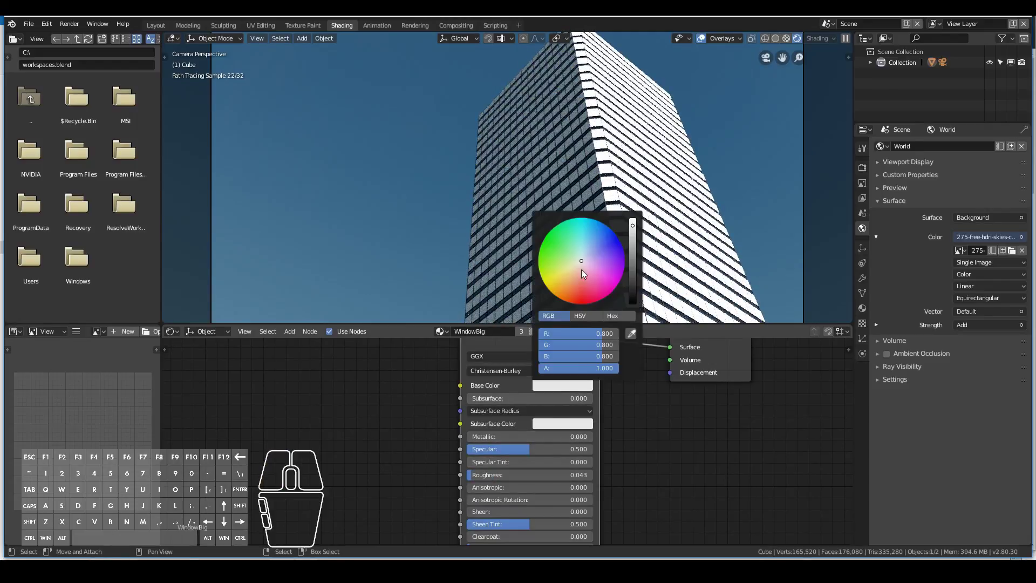
click(589, 258)
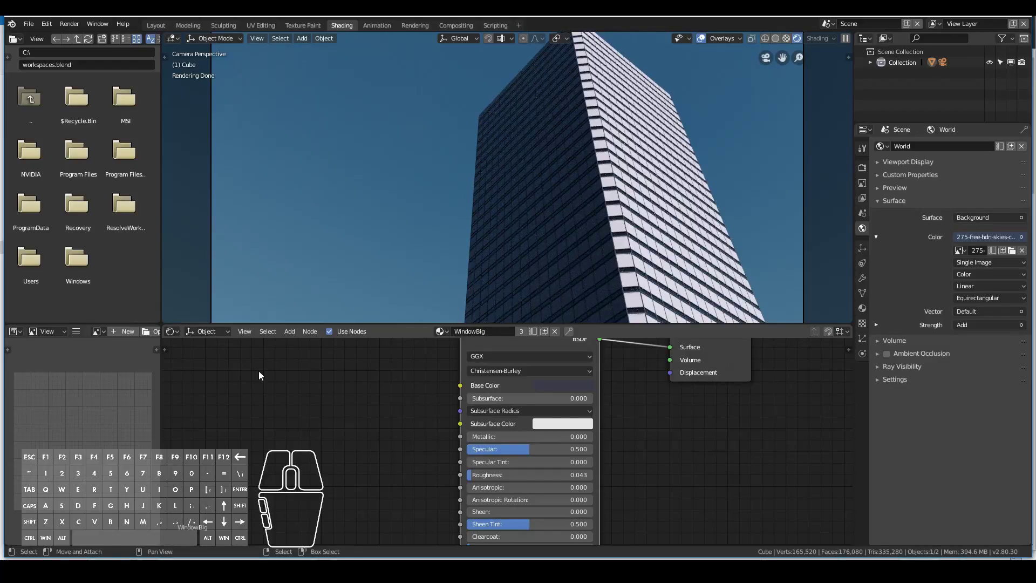
scroll(264, 374, down, 2)
drag(467, 487, 508, 486)
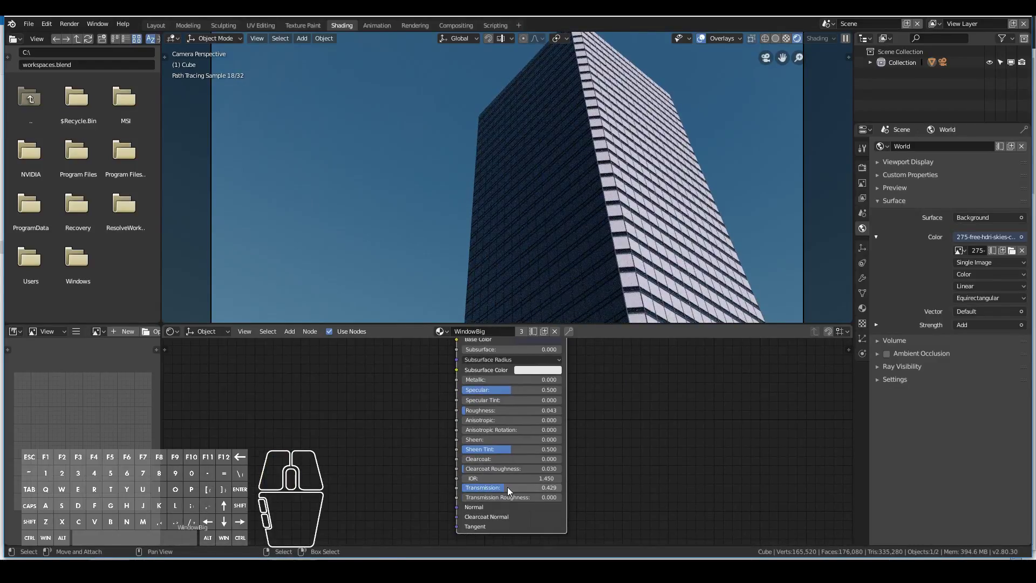
Add a Glass BSDF and wire it to the Material Output's Surface in place of the Principled BSDF
scroll(344, 410, down, 2)
key(shift+a)
mouse_move(333, 446)
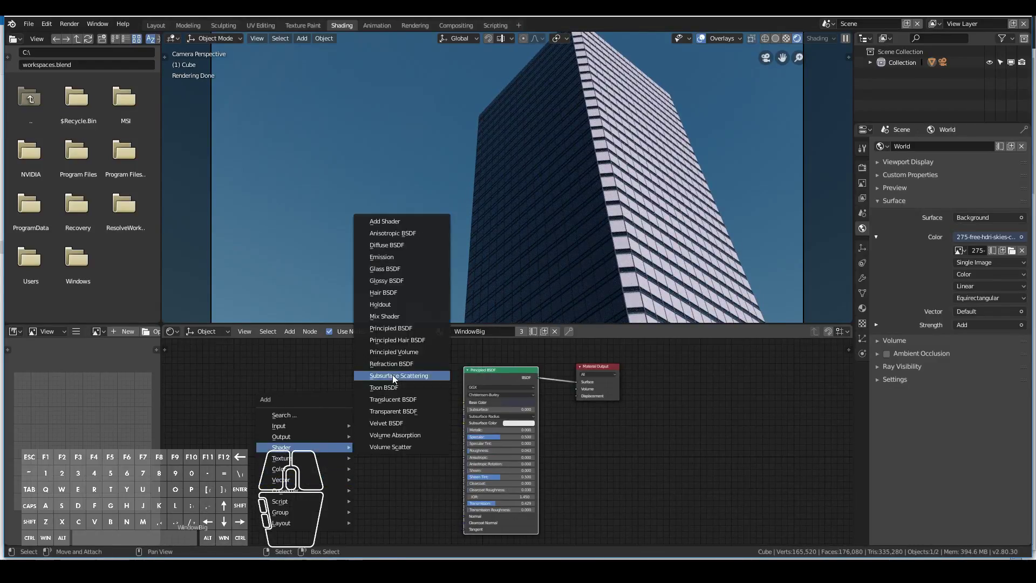
click(386, 269)
click(324, 373)
drag(370, 384, 576, 382)
Tint the Glass BSDF a muted blue-grey while viewing the tower from the side
middle_drag(400, 451, 493, 456)
middle_drag(464, 255, 511, 233)
scroll(436, 393, up, 2)
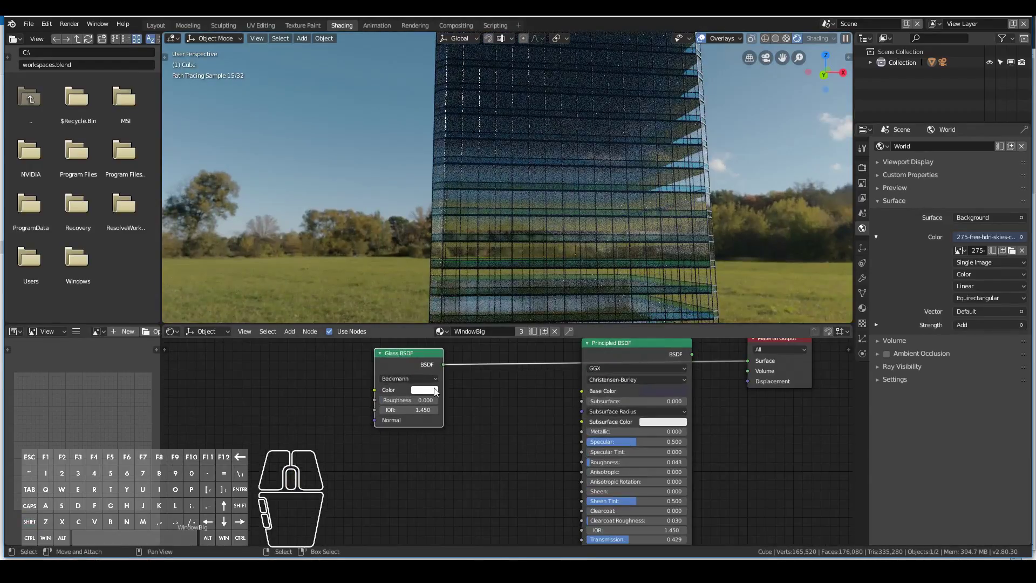
click(435, 392)
drag(452, 292, 491, 281)
click(431, 390)
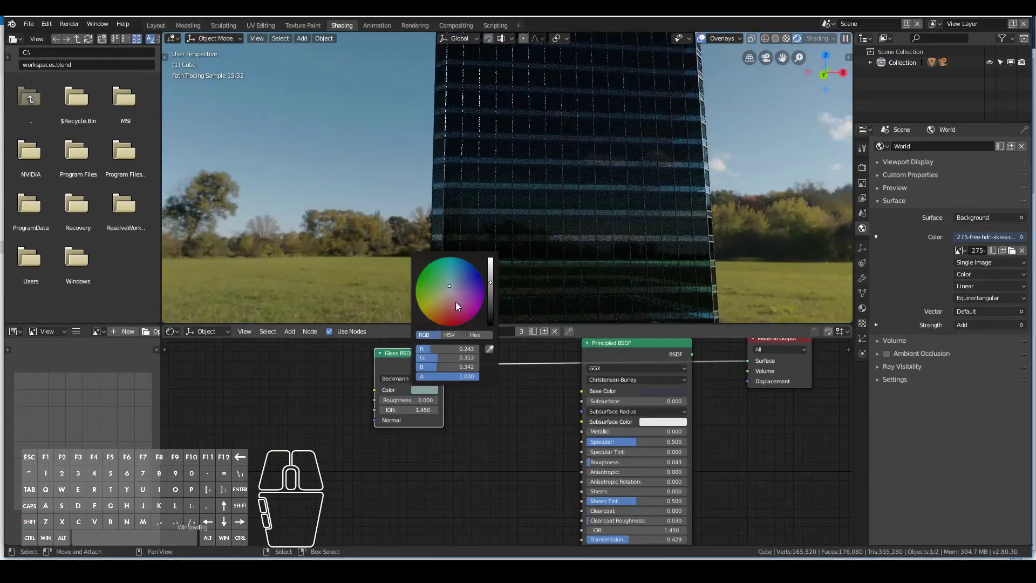
click(454, 286)
Brighten the Glass BSDF's colour to a light lavender blue, checking it through the camera
middle_drag(520, 231, 492, 255)
key(KP_0)
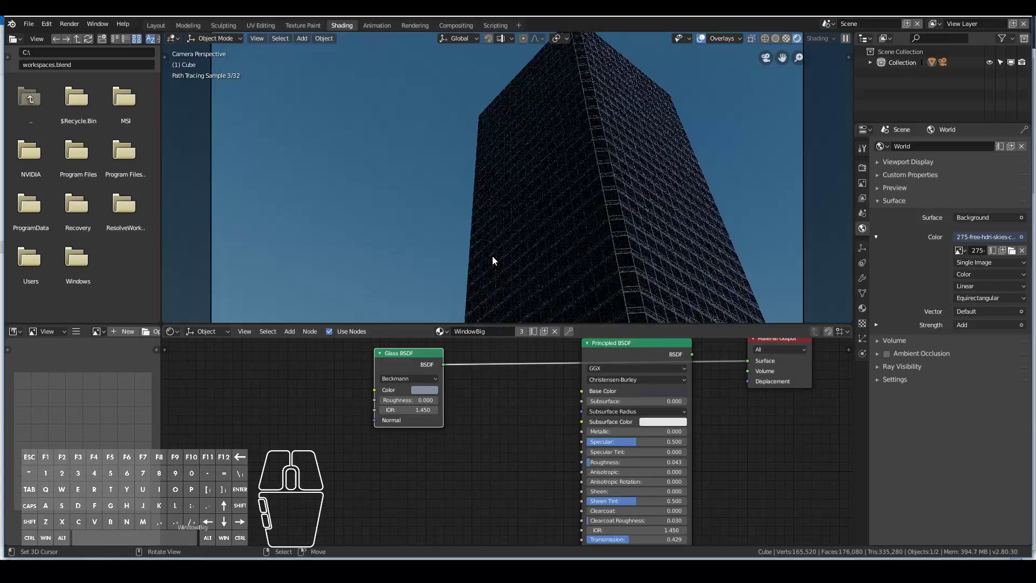
scroll(494, 262, up, 3)
click(430, 390)
drag(491, 281, 491, 275)
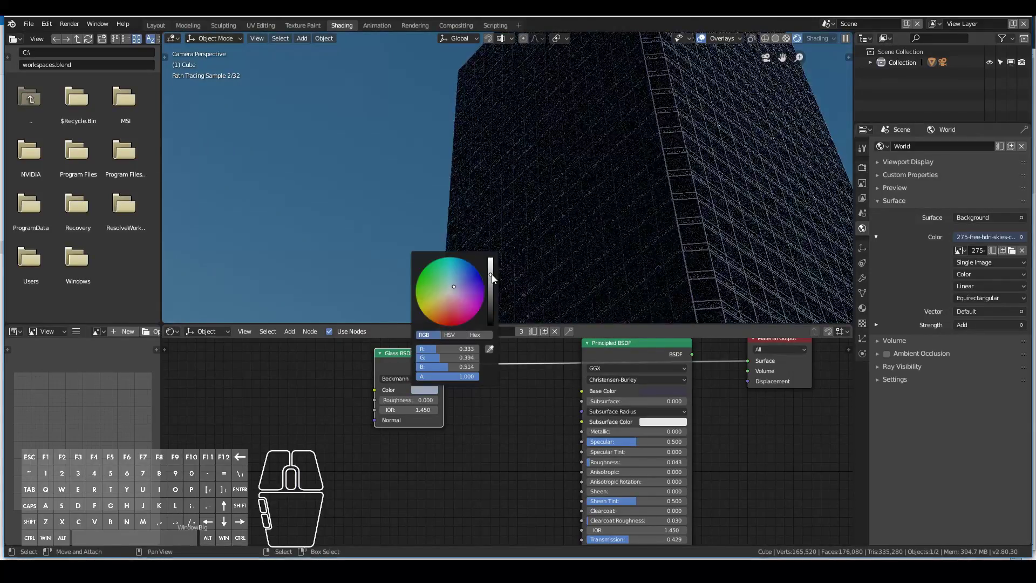
middle_drag(491, 275, 482, 254)
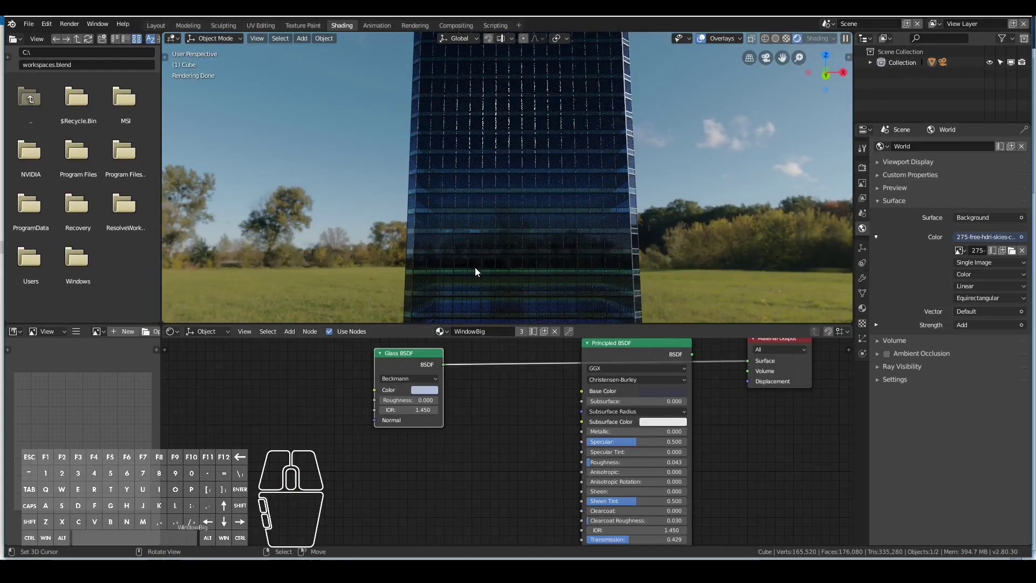
Add a Glossy BSDF to WindowBig, wire it to the Material Output's Surface and set its Roughness to 0.033
key(shift+a)
mouse_move(444, 421)
click(490, 257)
click(427, 443)
drag(494, 458, 748, 361)
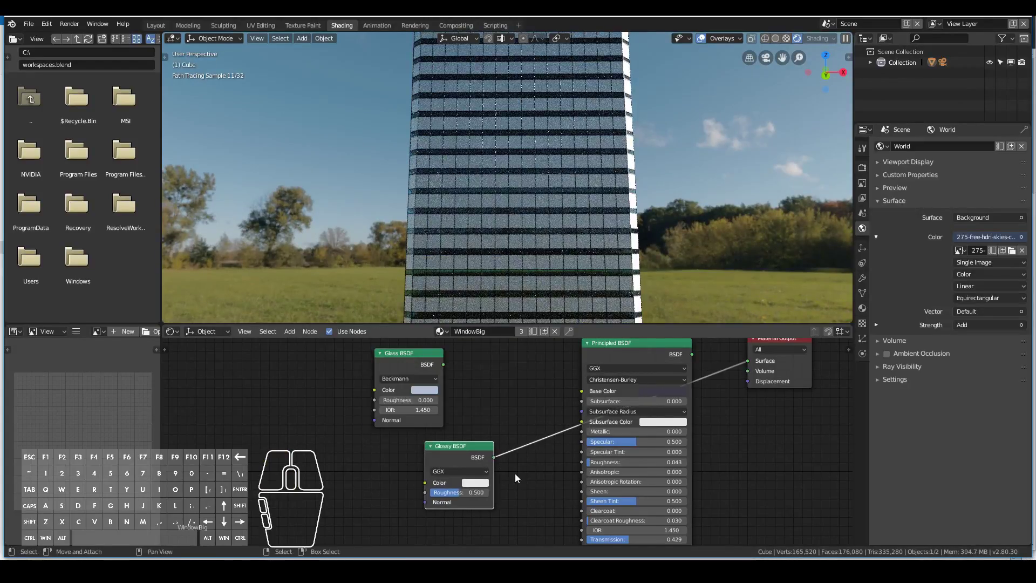
drag(459, 492, 433, 493)
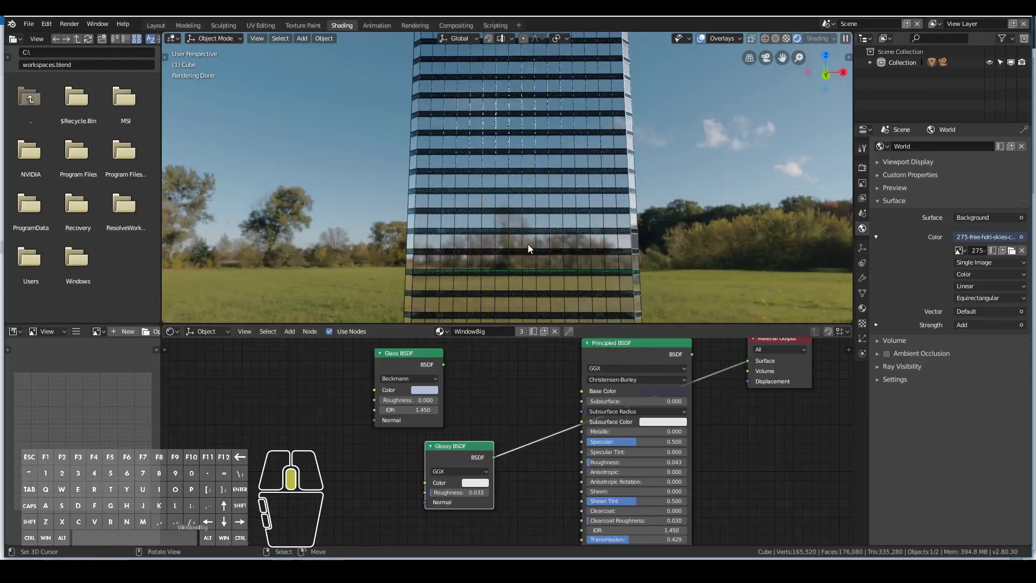
Tint the Glossy BSDF a light periwinkle blue and check it in camera view
middle_drag(528, 248, 545, 259)
scroll(508, 442, up, 2)
click(465, 498)
click(502, 355)
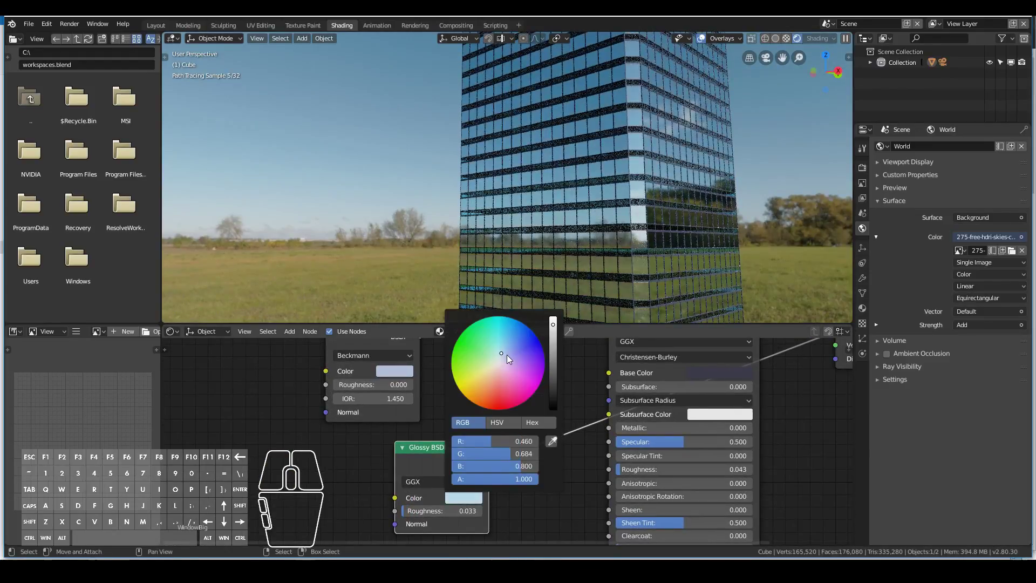
key(KP_0)
Delete the unused Principled BSDF and Glass BSDF nodes and move the Glossy BSDF closer to the Material Output
scroll(610, 367, down, 3)
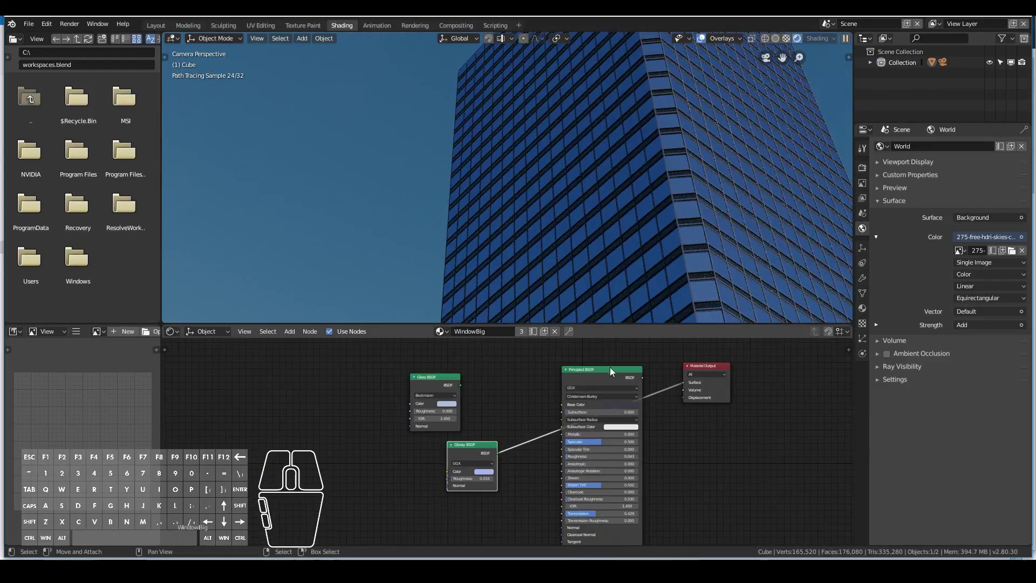
click(610, 369)
scroll(594, 302, down, 2)
key(x)
click(446, 378)
key(x)
drag(479, 444, 536, 427)
Add a new Glass BSDF and blend it with the Glossy BSDF through a Mix Shader feeding the Material Output
key(shift+a)
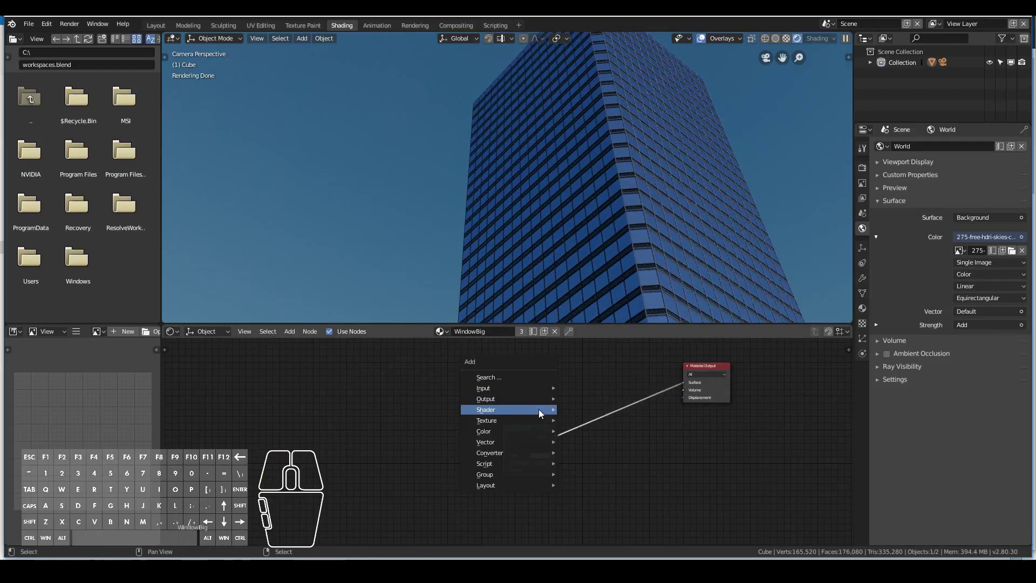
mouse_move(541, 411)
click(598, 231)
click(511, 357)
key(shift+a)
mouse_move(572, 381)
click(637, 250)
click(607, 382)
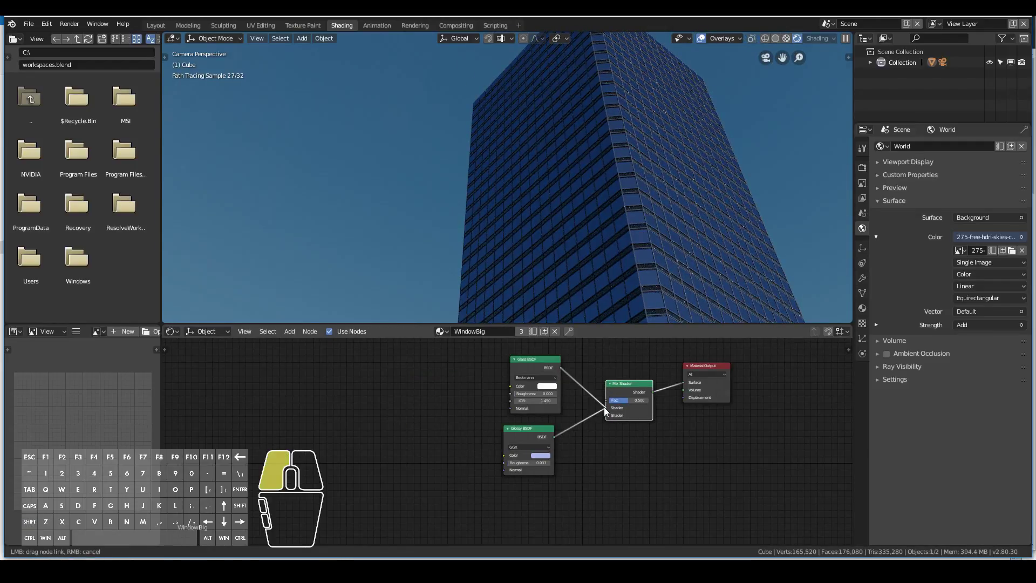
drag(604, 407, 604, 407)
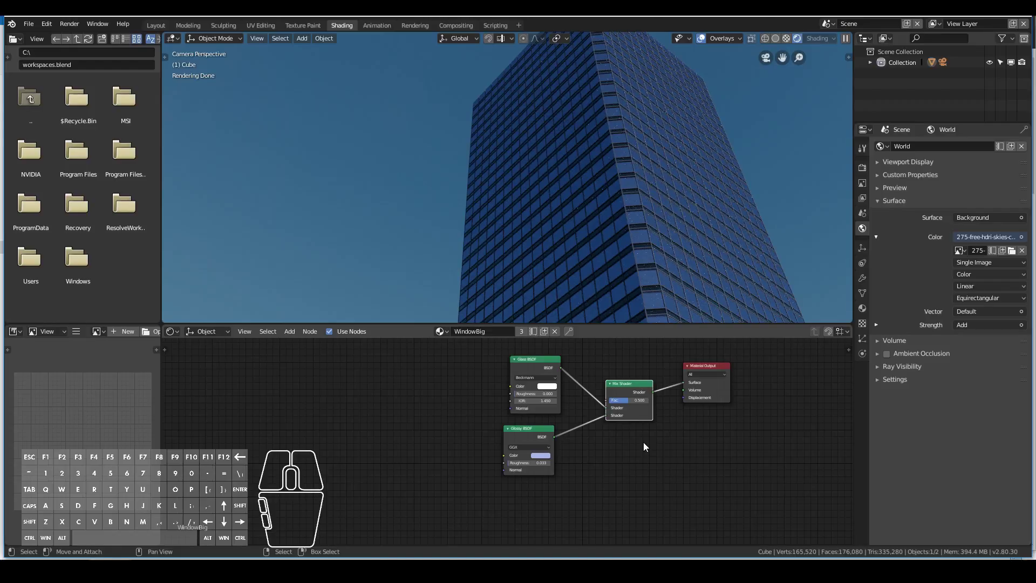
Shift the Glossy BSDF's colour to a more saturated, slightly darker blue
middle_drag(572, 281, 532, 275)
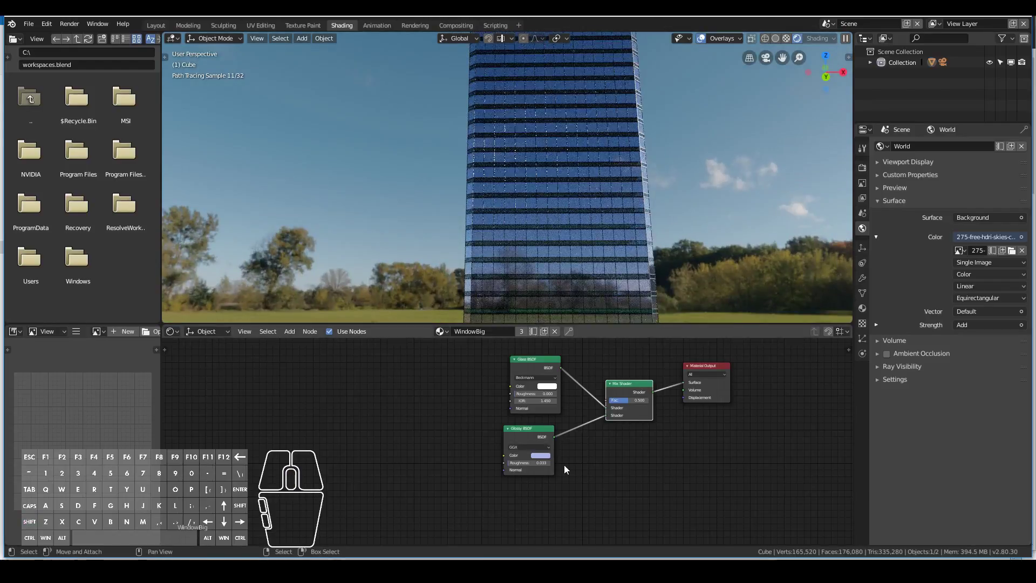
scroll(564, 465, up, 4)
click(582, 468)
drag(634, 326, 623, 311)
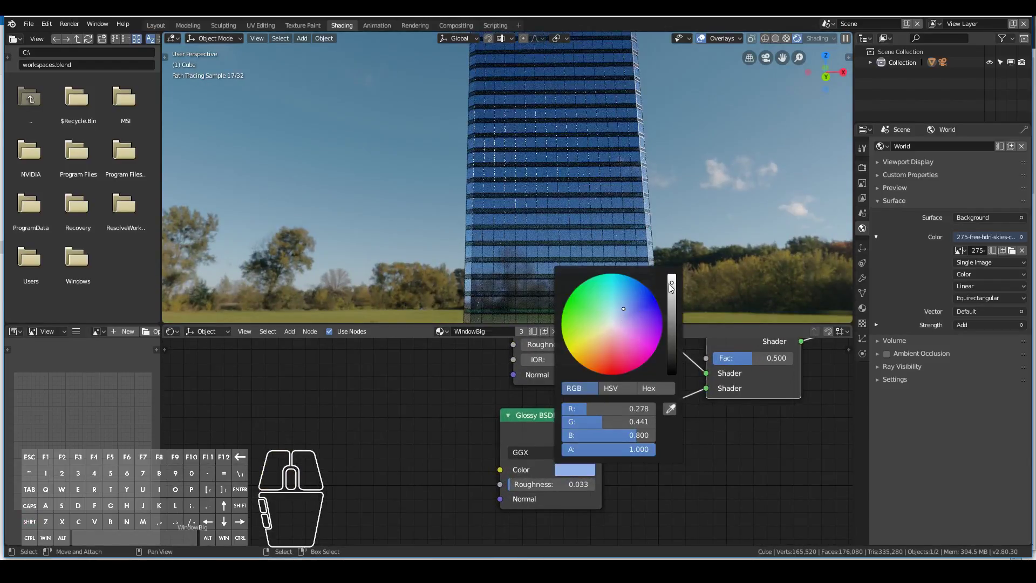
Examine the window panes' reflections and transparency up close and from a distance
scroll(604, 297, up, 6)
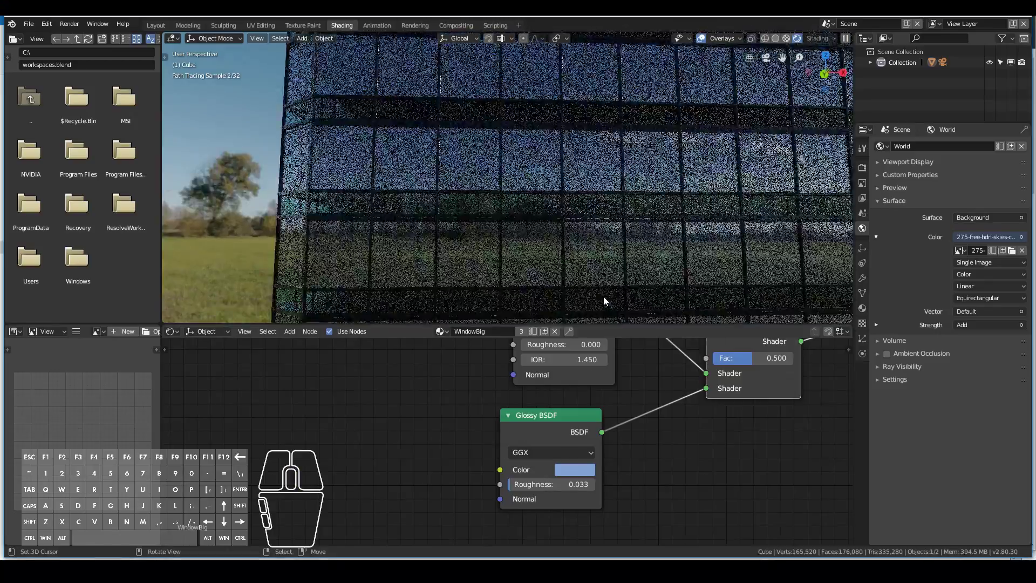
scroll(604, 297, up, 3)
scroll(490, 270, down, 3)
scroll(490, 270, up, 4)
middle_drag(484, 189, 480, 172)
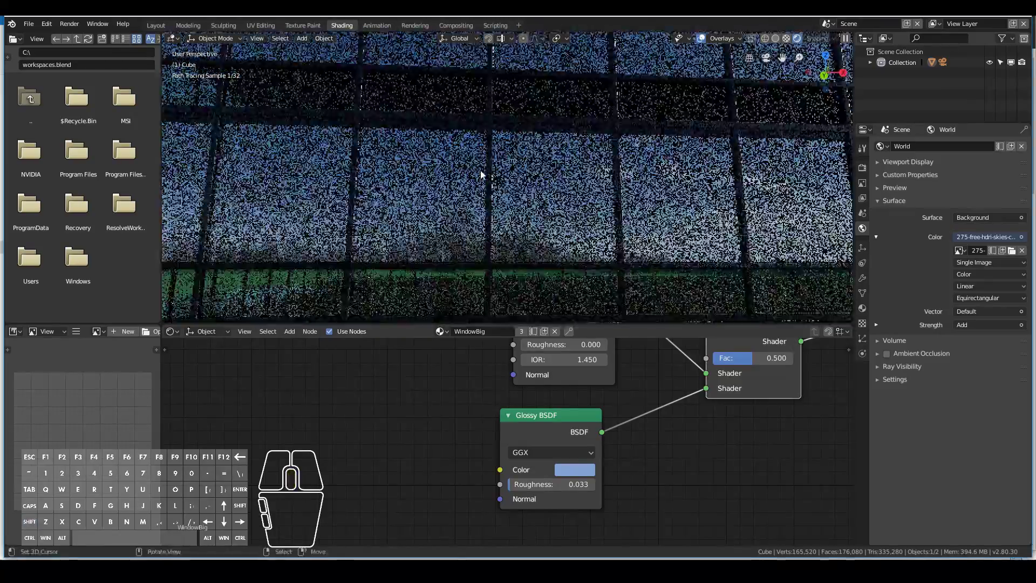
scroll(482, 174, up, 3)
scroll(460, 225, up, 2)
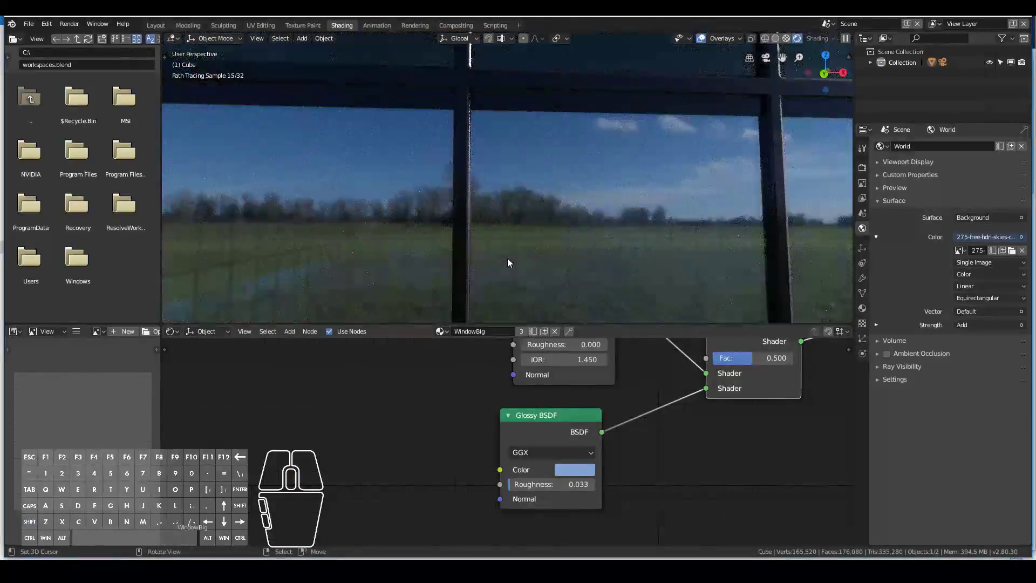
scroll(507, 258, down, 10)
scroll(540, 386, down, 8)
Copy WindowBig's Glass, Glossy and Mix Shader nodes into WindowSmall, replacing its Principled BSDF and feeding the Material Output's Surface
key(a)
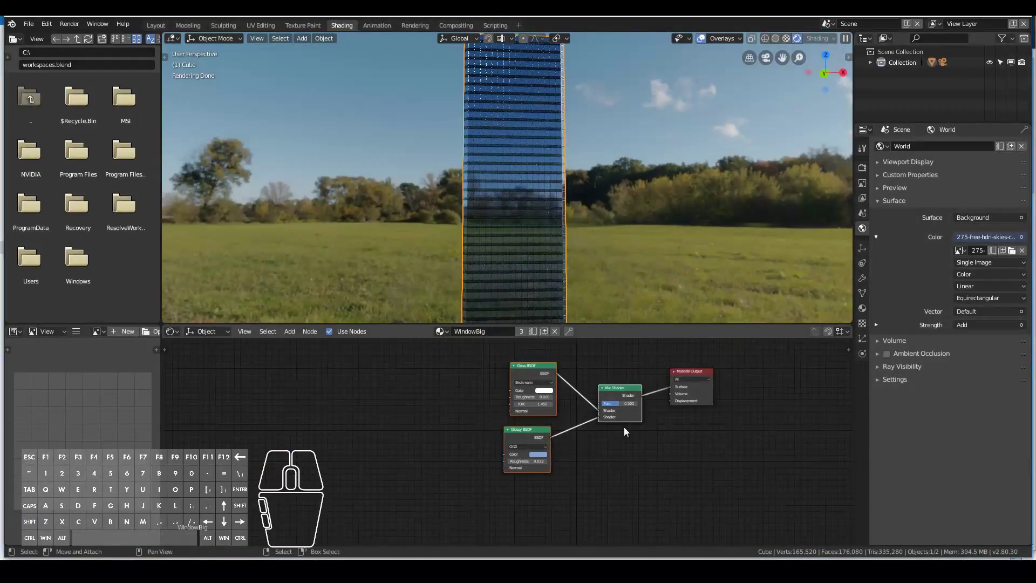
key(ctrl+c)
click(863, 308)
click(908, 170)
click(503, 387)
key(x)
key(ctrl+v)
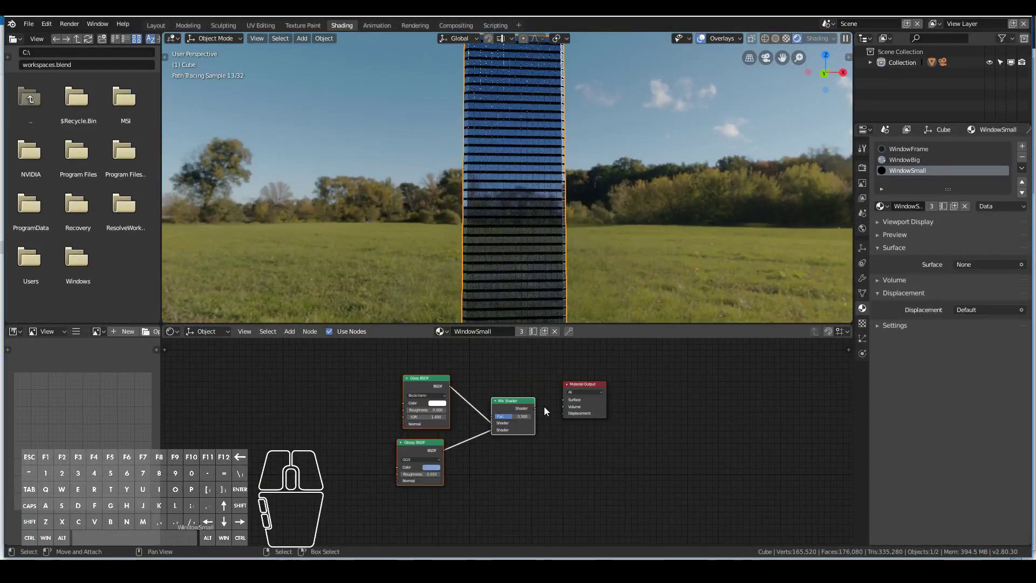
drag(535, 408, 561, 401)
Darken WindowSmall's Glossy BSDF colour to about R 0.104, G 0.161, B 0.285 and check it in camera view
scroll(373, 482, up, 8)
click(500, 450)
drag(576, 296, 575, 319)
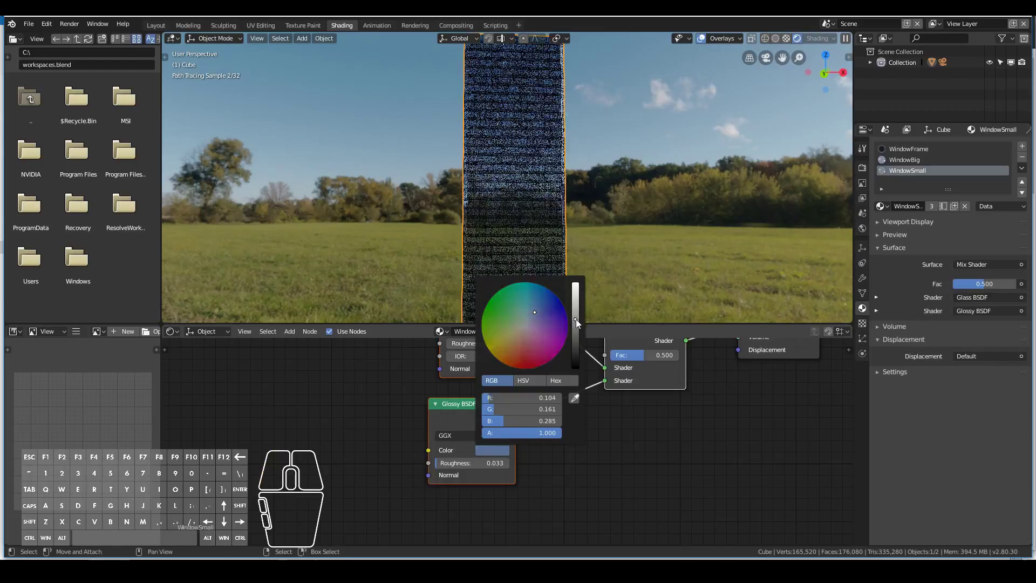
key(KP_0)
scroll(615, 247, down, 2)
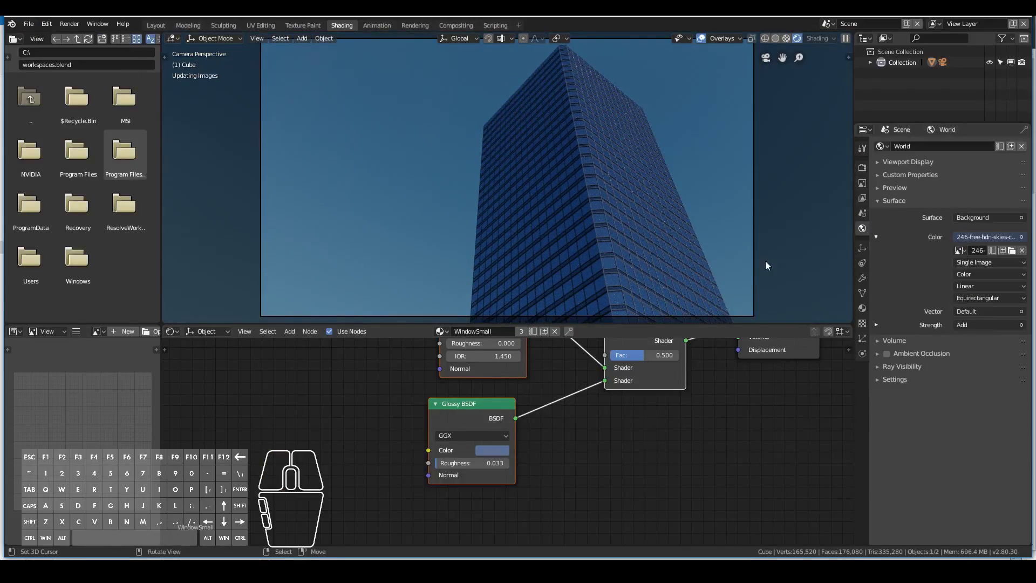
Tilt the camera by rotating it -5.37° about its local X axis
scroll(721, 257, up, 1)
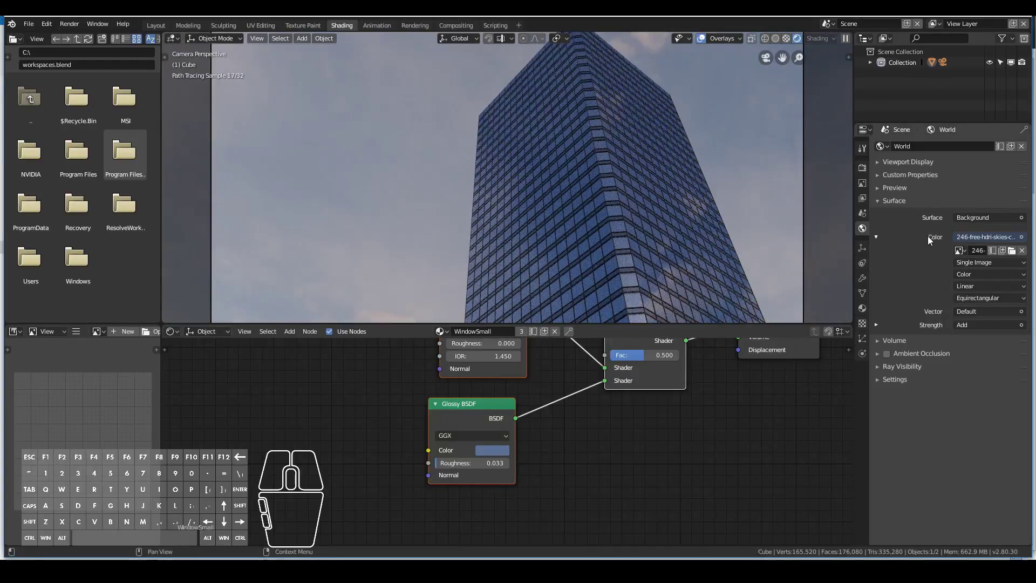
scroll(573, 224, down, 5)
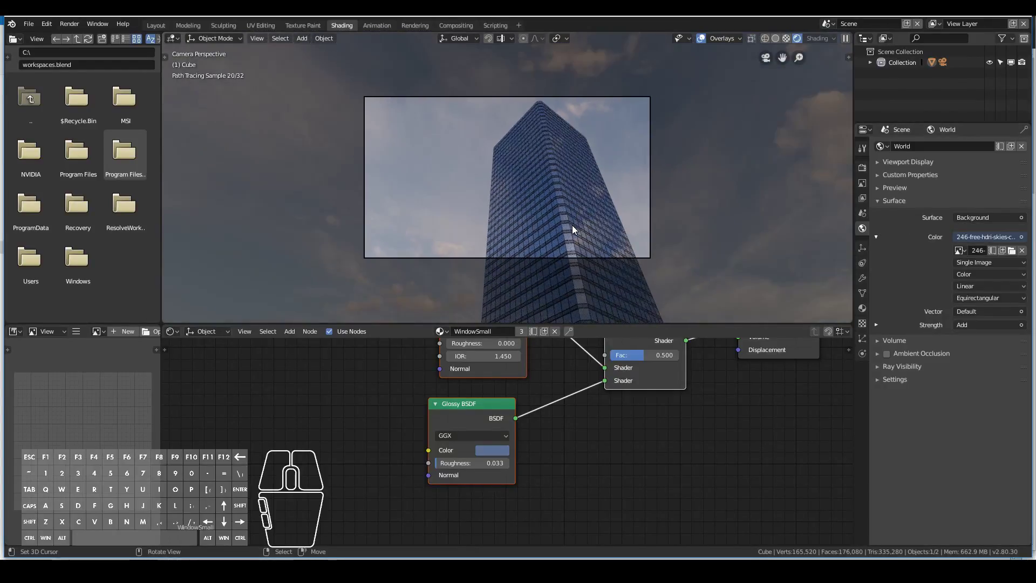
scroll(572, 225, up, 1)
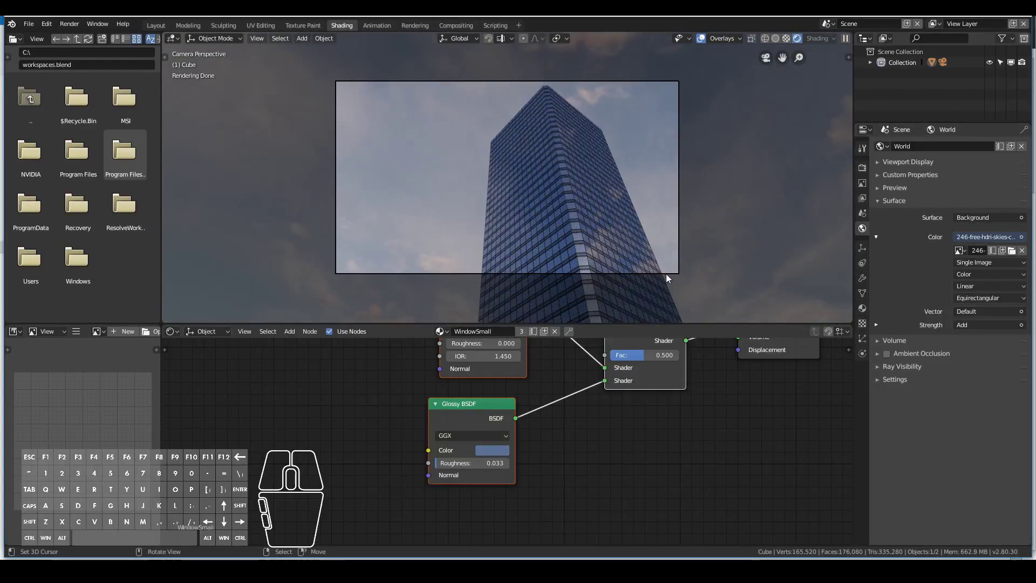
click(667, 274)
key(r)
key(x)
key(x)
click(699, 267)
scroll(761, 274, up, 1)
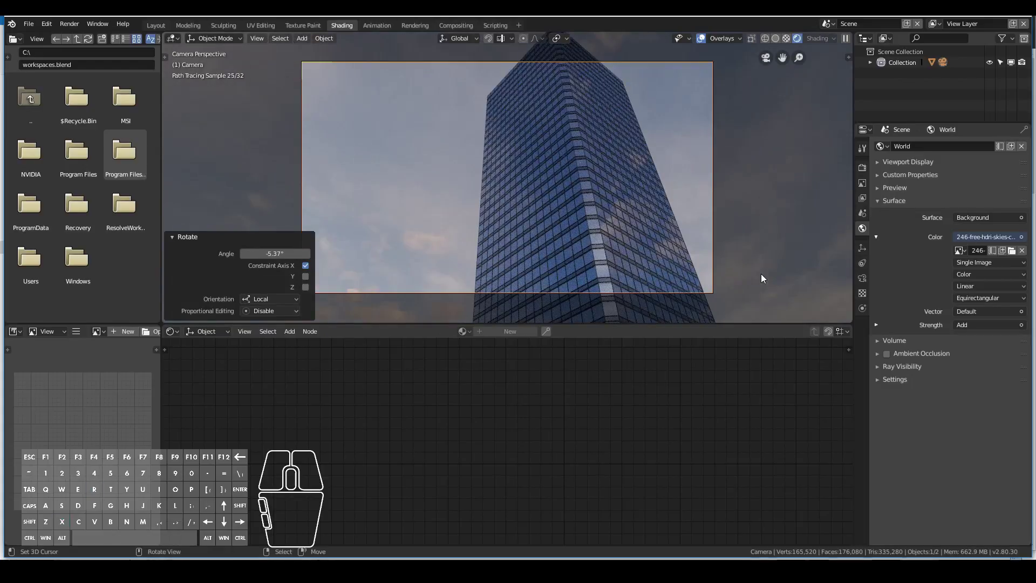
scroll(762, 274, up, 2)
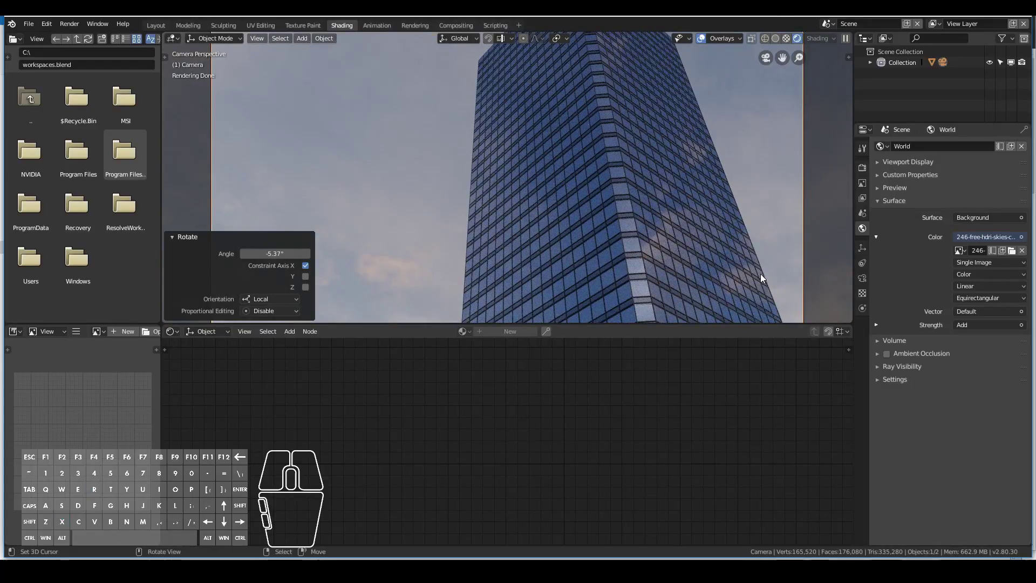
Raise the Mix Shader factor in the tower's WindowSmall material and bring up the WindowBig material
mouse_move(760, 273)
middle_down()
mouse_move(652, 260)
mouse_move(599, 277)
mouse_move(653, 267)
mouse_move(651, 275)
middle_up()
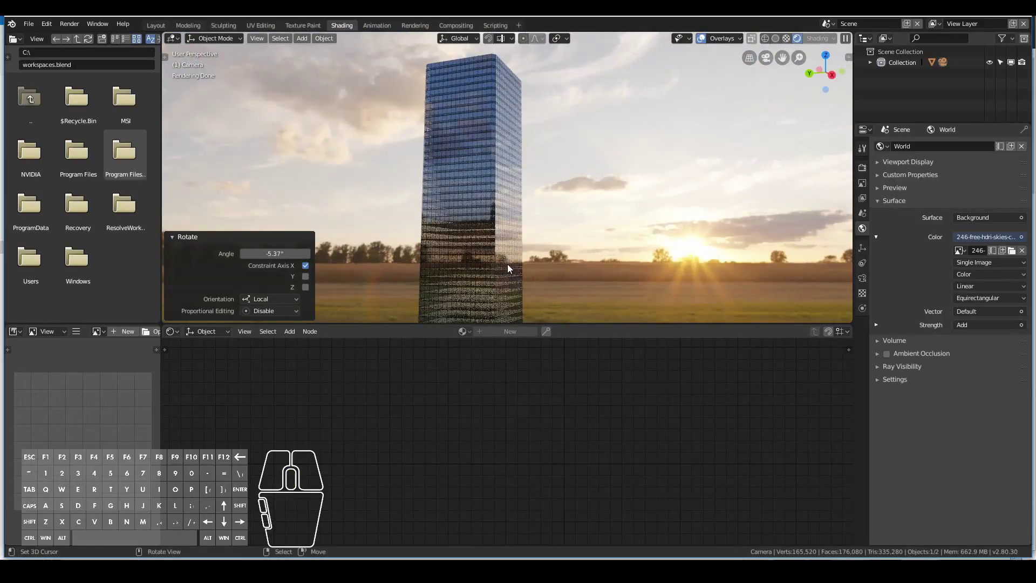
middle_drag(507, 264, 507, 235)
right_click(507, 235)
middle_drag(543, 403, 531, 458)
mouse_move(628, 410)
mouse_down()
mouse_move(604, 409)
mouse_move(658, 410)
mouse_move(648, 410)
mouse_up()
click(863, 307)
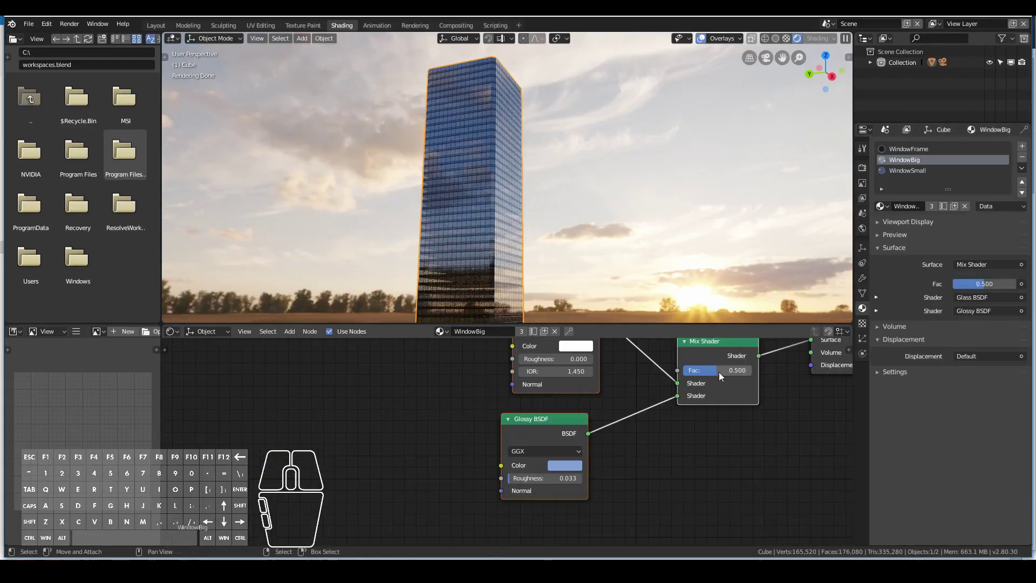
Raise WindowBig's Mix Shader factor to 0.745 and check the tower through the camera
key(KP_0)
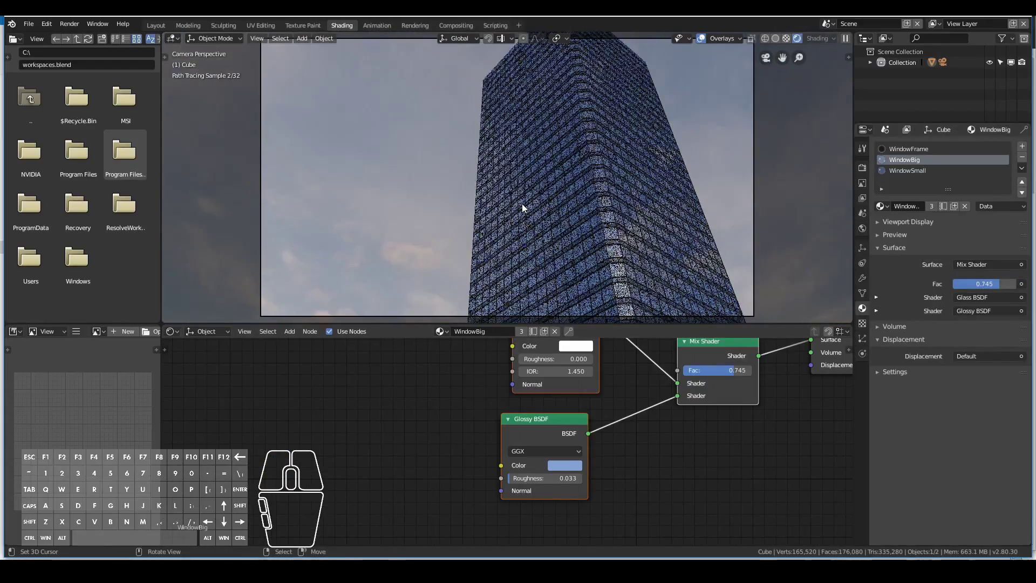
scroll(521, 202, down, 2)
Duplicate the camera in top view, placing the copy -76.6 m in X and 17.5 m in Y from the original
right_click(442, 259)
key(KP_7)
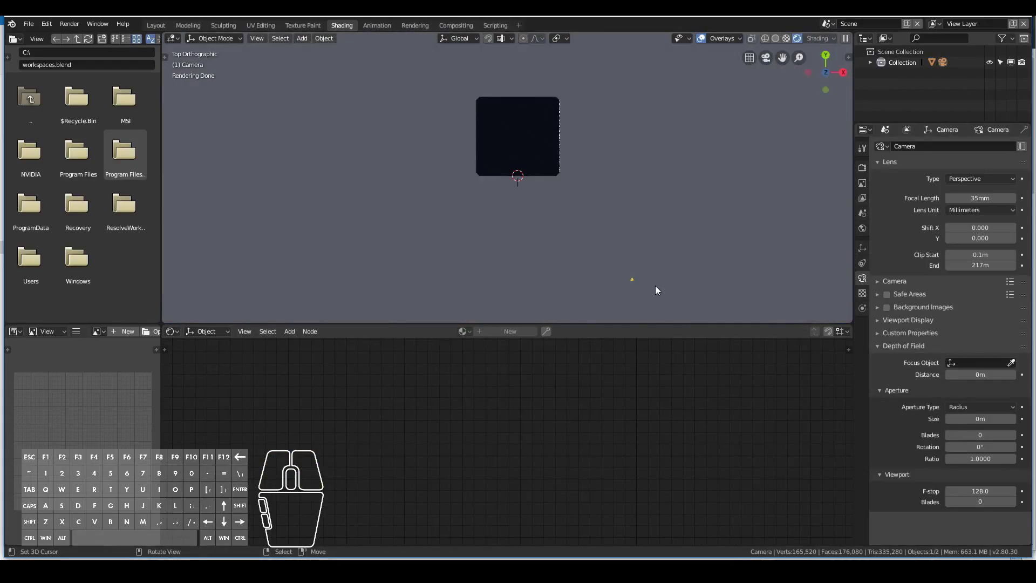
key(shift+d)
click(471, 244)
middle_drag(523, 233, 442, 195)
key(KP_7)
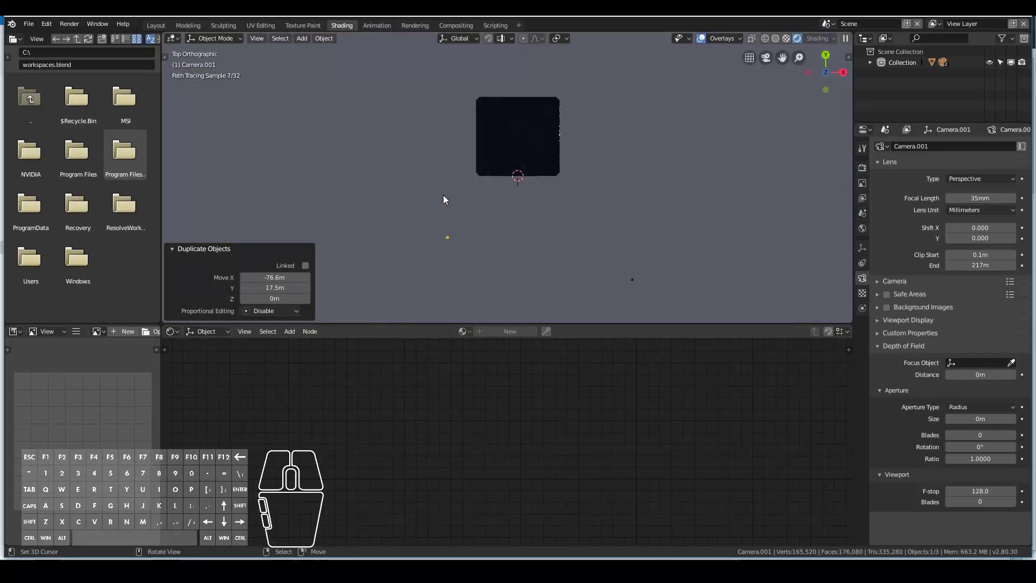
Rotate the duplicated camera towards the tower and make it the active scene camera
key(r)
click(489, 217)
key(ctrl+KP_0)
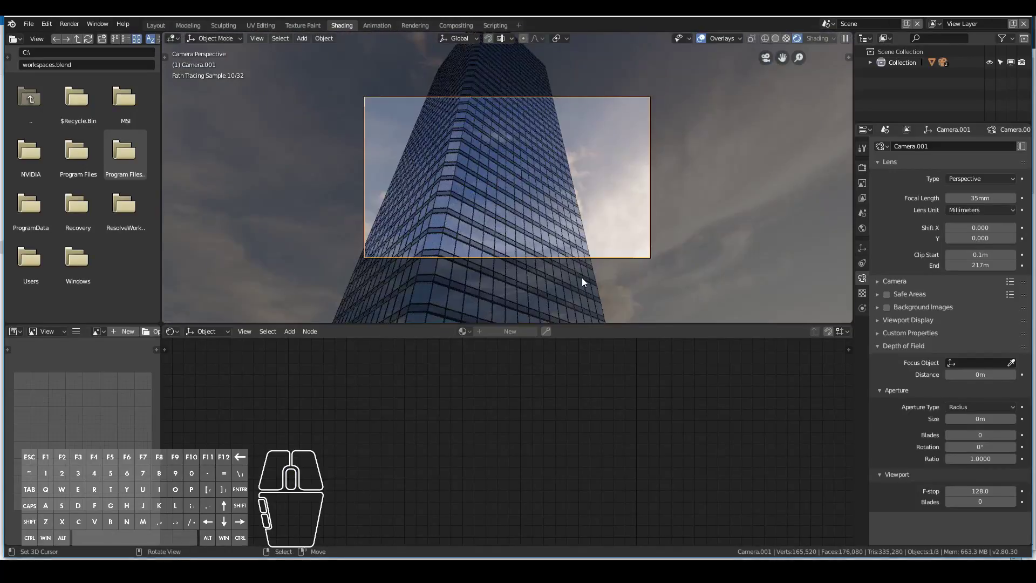
Move the new camera and turn it about the Z axis to reframe the tower
key(g)
click(690, 183)
key(r)
key(z)
click(662, 118)
Tilt the new camera about its local X axis and shift it by about -2.28 m in X and 4.2 m in Y
key(r)
key(x)
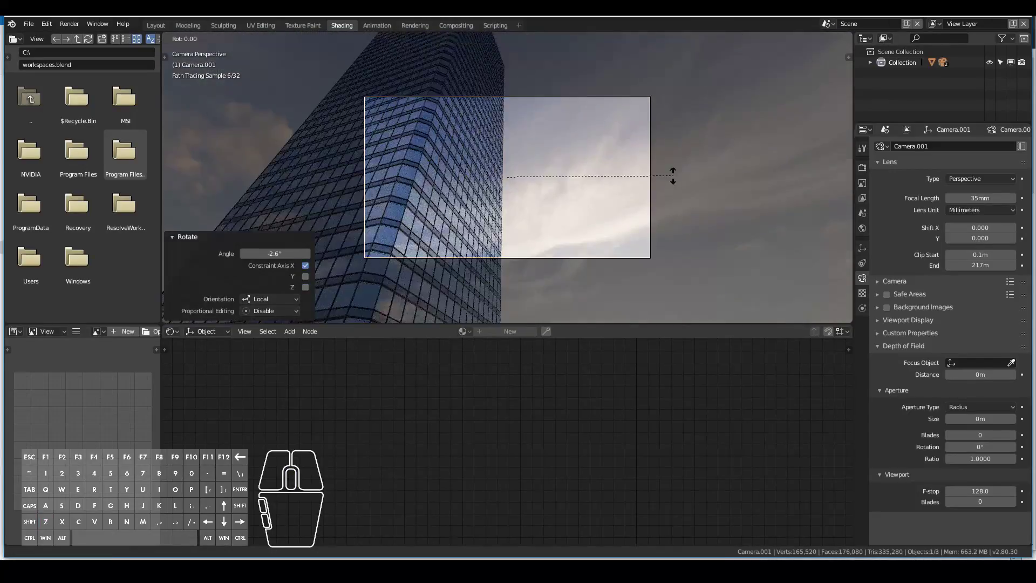
key(x)
click(669, 201)
key(g)
click(714, 229)
scroll(714, 229, up, 2)
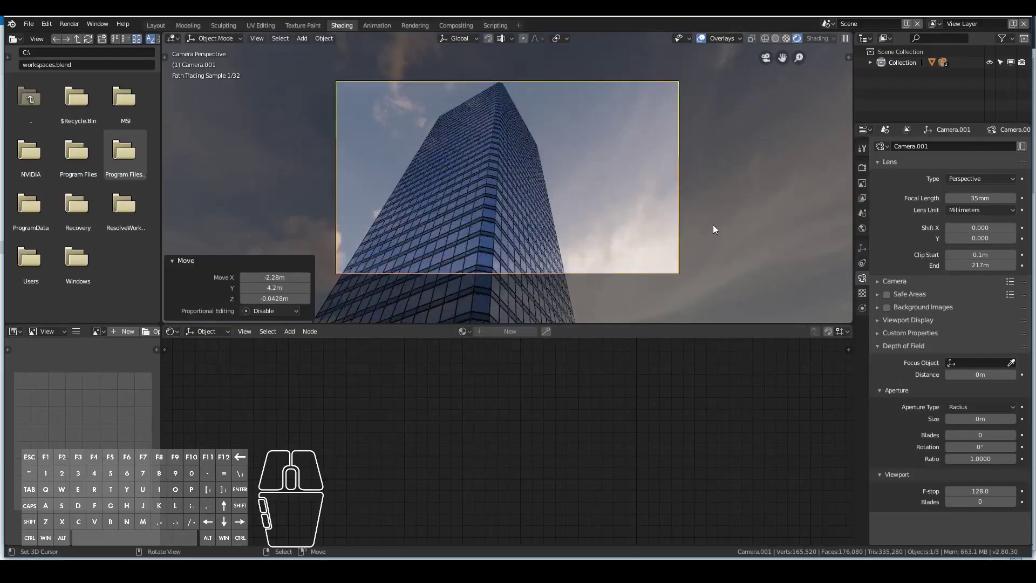
Rotate the new camera 3.37° about its local X axis
key(r)
key(x)
key(x)
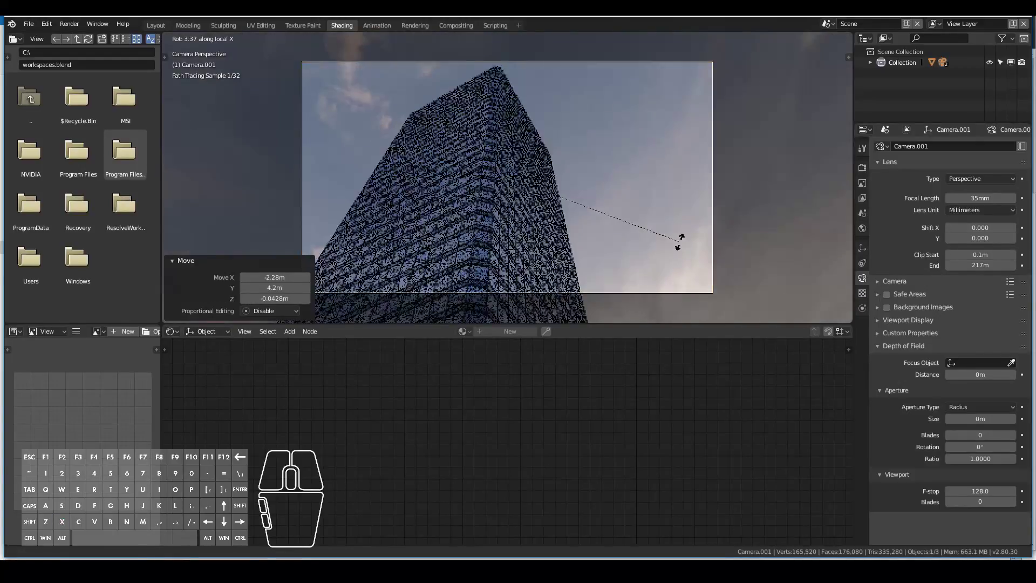
click(680, 242)
Switch the world's environment texture to the 275-free-hdri-skies HDRI and check the tower from outside and through the camera
click(863, 228)
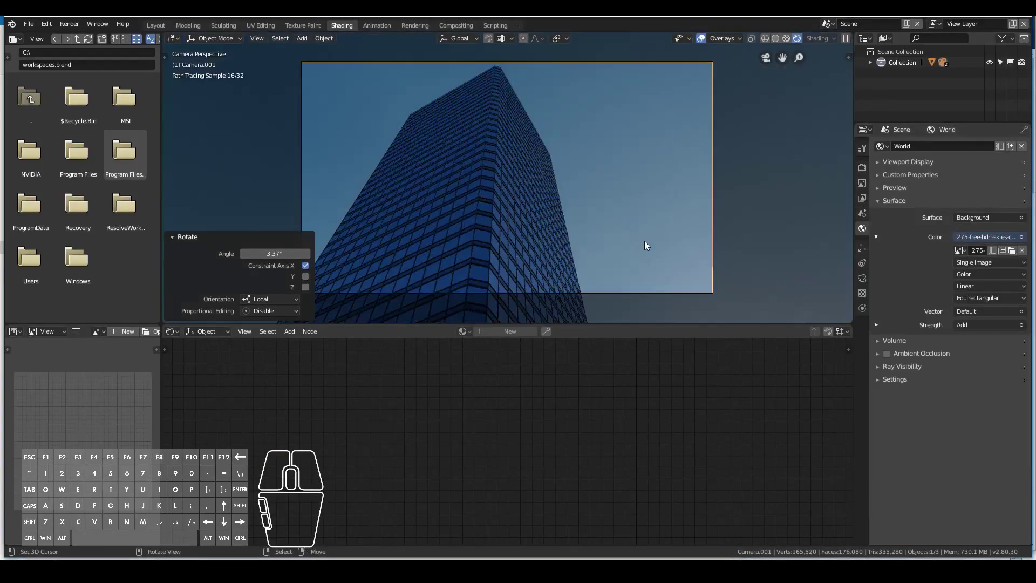
middle_drag(645, 241, 599, 281)
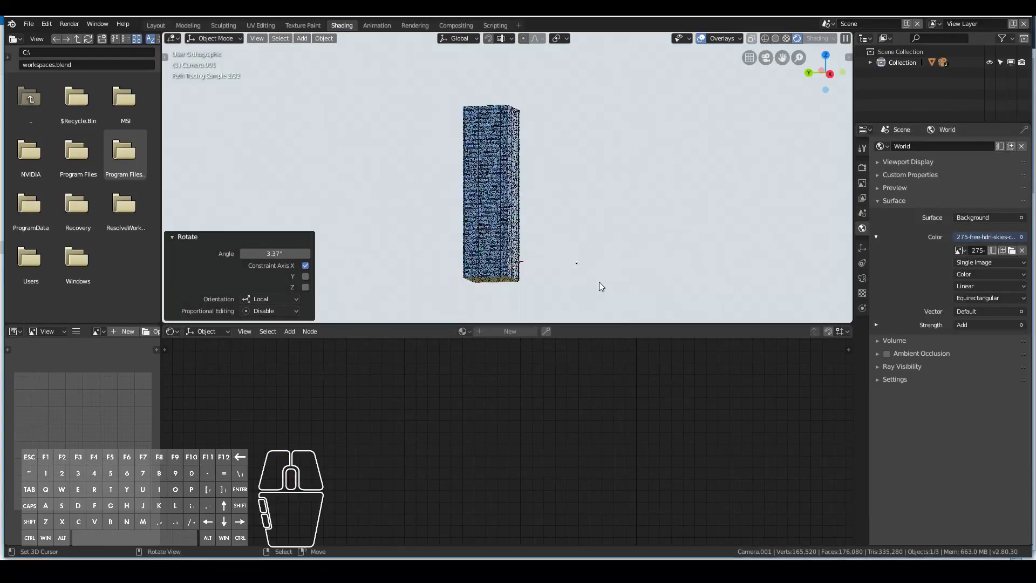
key(KP_0)
Fine-tune the new camera's tilt by rotating it 0.0905° about its local X axis
scroll(599, 260, down, 2)
key(r)
key(x)
key(x)
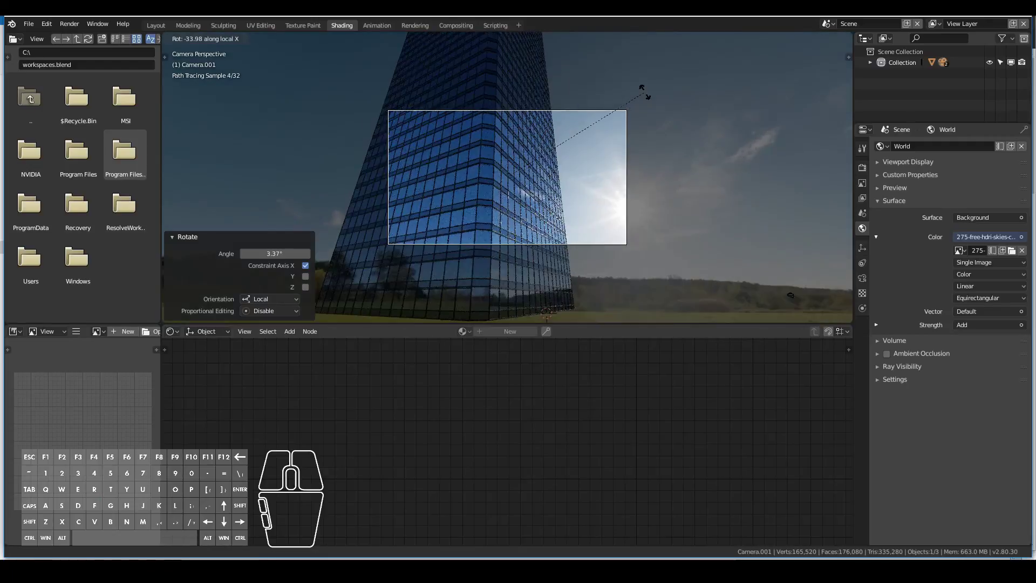
click(643, 177)
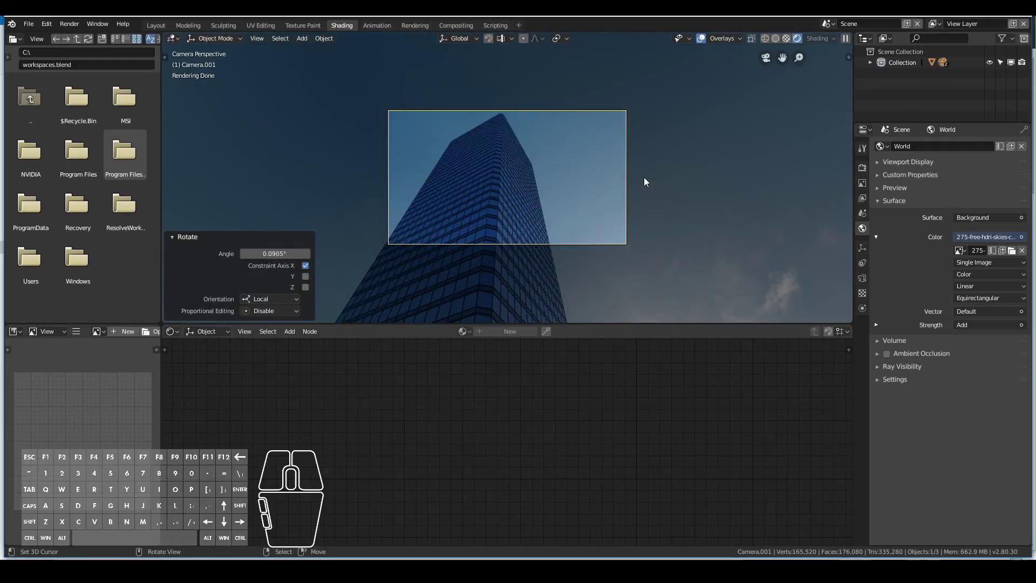
Show the World nodes in the shader editor and add a Texture Coordinate node before the environment texture
scroll(644, 177, down, 2)
click(209, 334)
click(211, 367)
scroll(353, 409, down, 4)
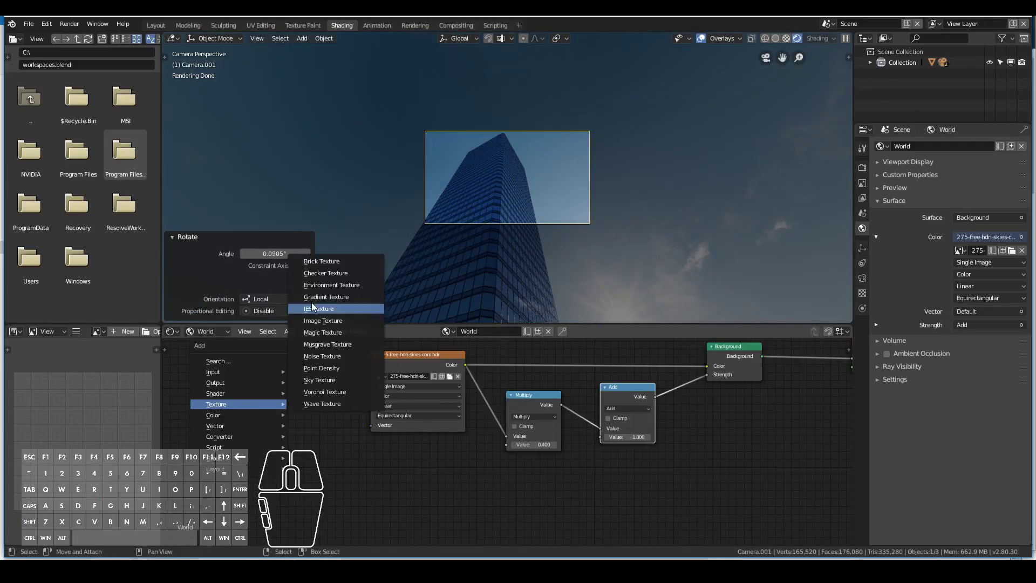
click(330, 336)
click(1004, 410)
middle_drag(315, 436, 459, 436)
Add a Mapping node, feeding it the Texture Coordinate's Generated output and linking its Vector to the environment texture
key(shift+a)
mouse_move(459, 436)
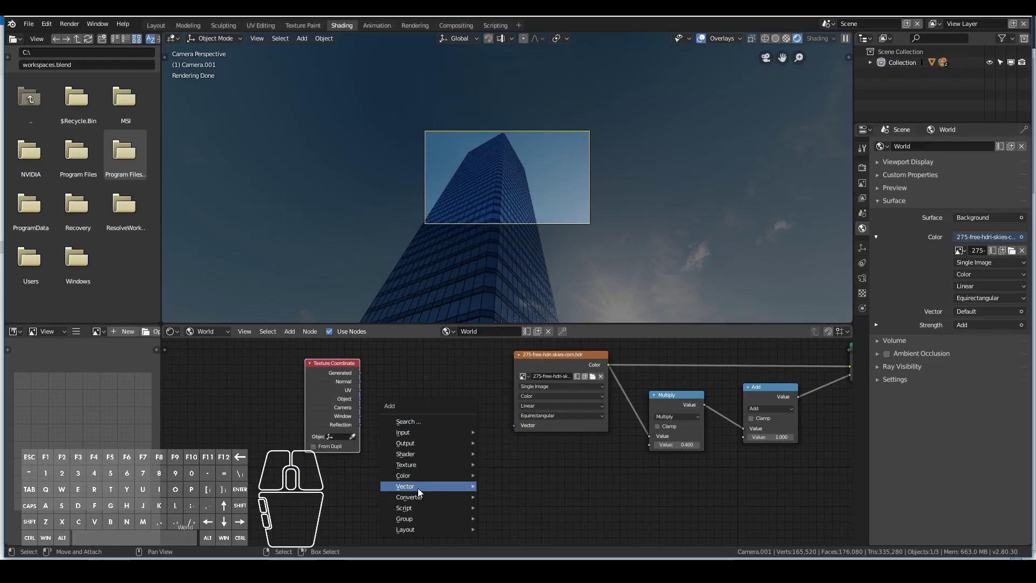
mouse_move(418, 490)
click(508, 432)
click(367, 365)
drag(348, 367, 297, 374)
drag(497, 388, 514, 425)
Set the Mapping node's Y rotation to 27.7° to bring the sun into the camera frame
scroll(409, 435, up, 3)
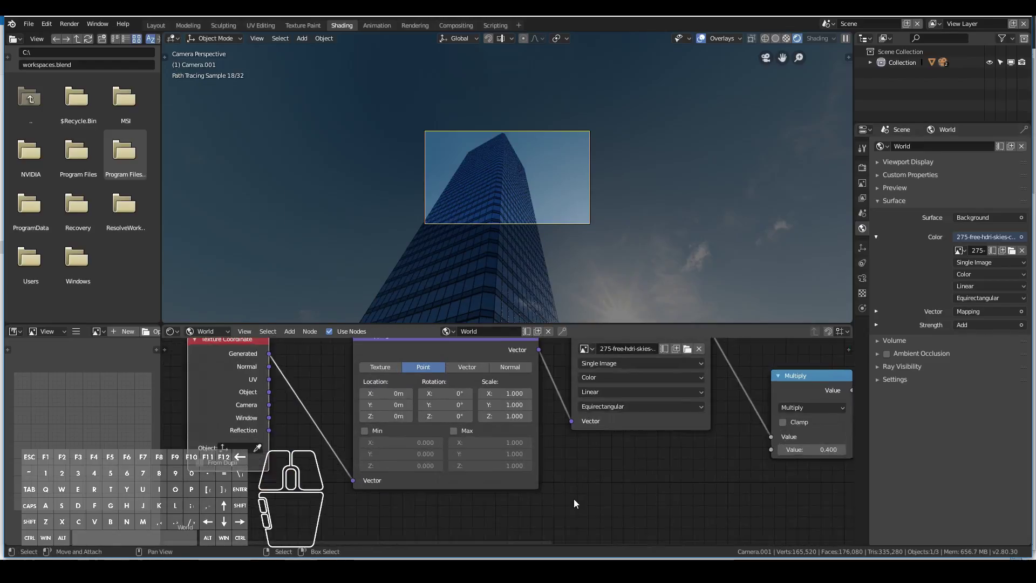
drag(441, 402, 467, 402)
scroll(468, 256, up, 5)
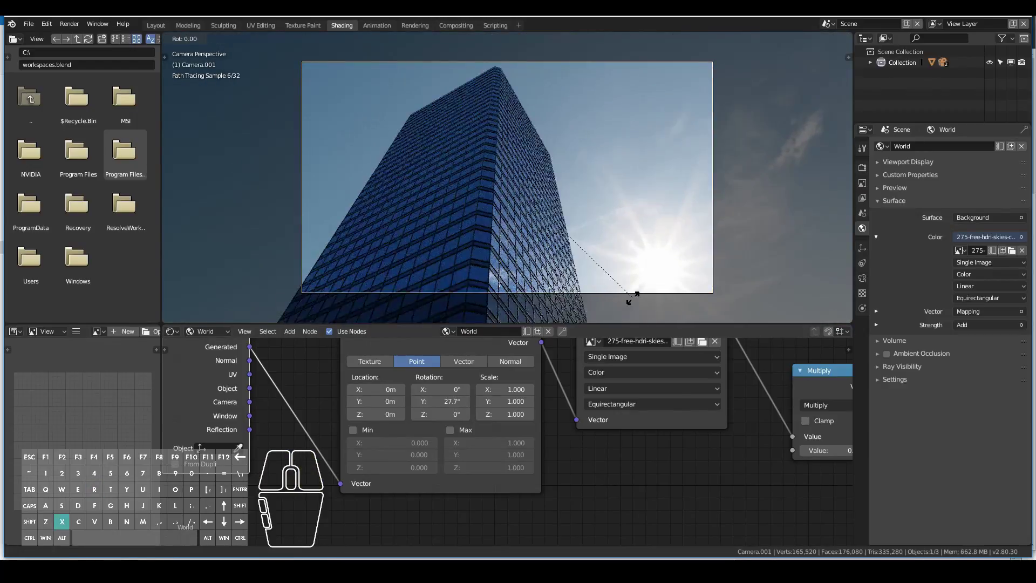
Rotate the new camera -2.36° about its local X axis
key(r)
key(x)
click(423, 265)
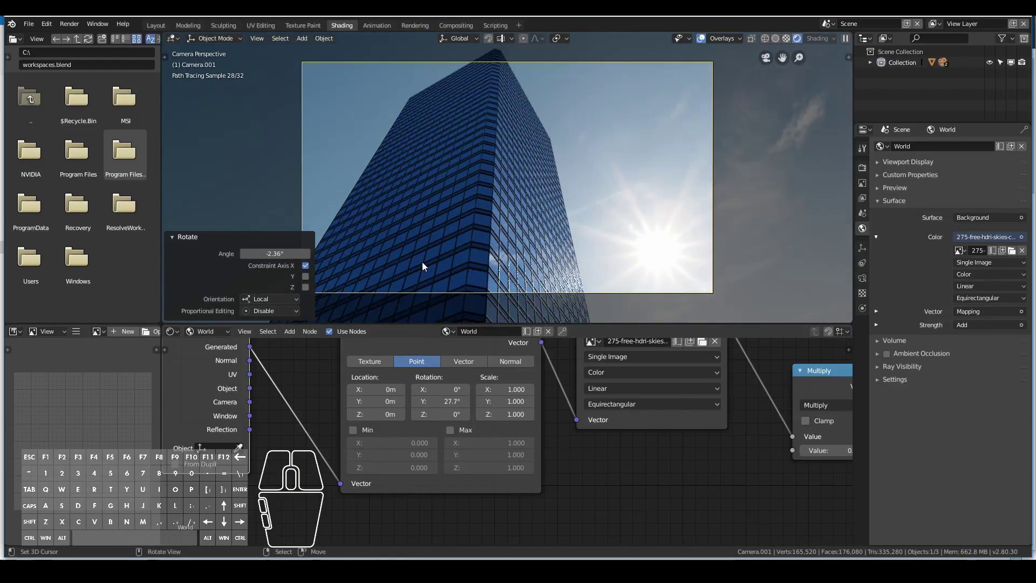
Move the new camera along Z and rotate it 1.98° about its local X axis
key(g)
key(z)
click(568, 218)
key(r)
key(x)
key(x)
click(581, 211)
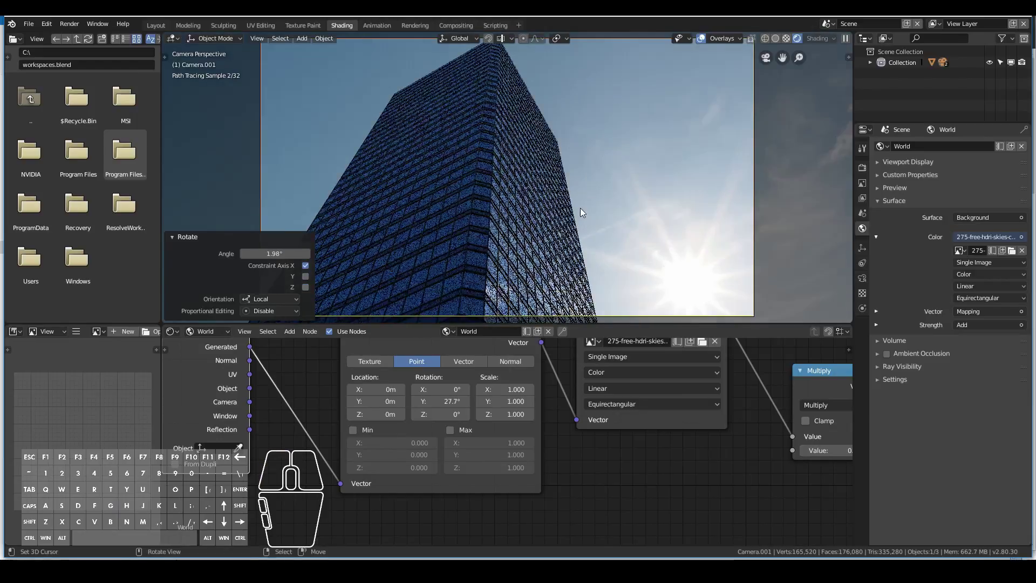
scroll(580, 206, down, 3)
scroll(579, 206, up, 2)
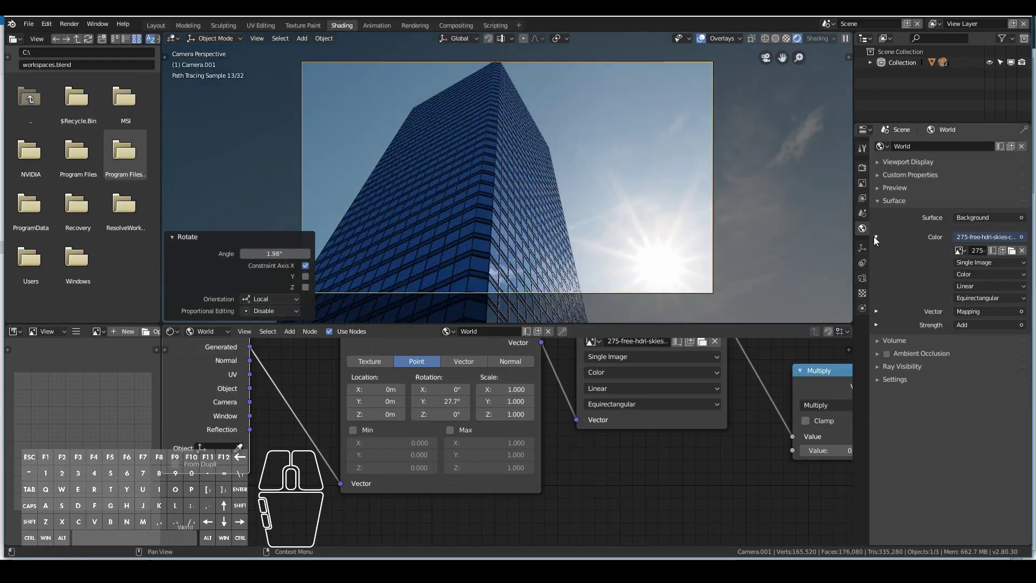
Try the 246-free-hdri-skies HDRI as the world's environment texture and switch back to the 275 sky
click(959, 251)
click(923, 270)
click(959, 251)
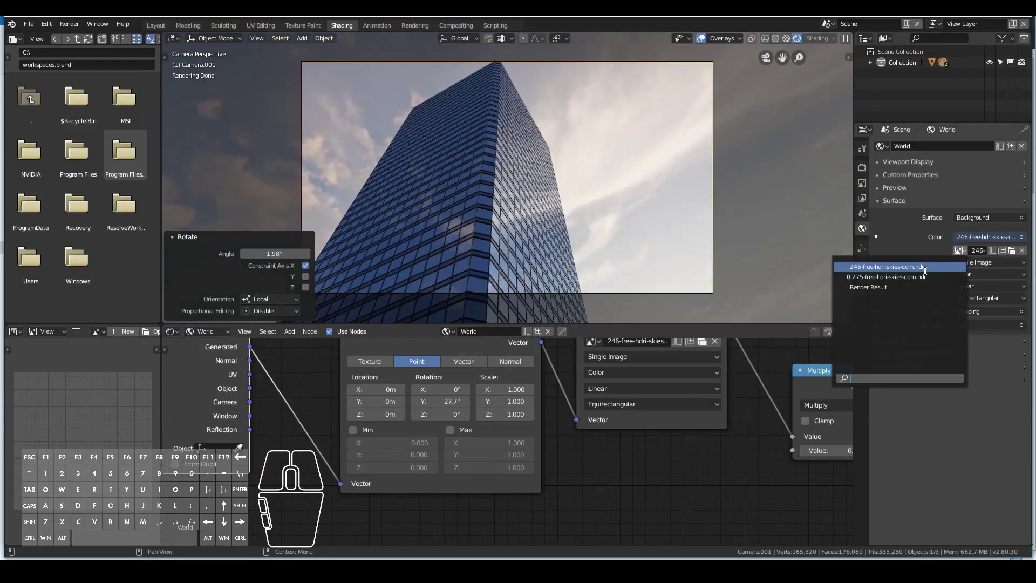
click(922, 278)
Load the 209-free-hdri-skies HDRI file as the world's environment texture
click(1012, 251)
double_click(169, 99)
scroll(574, 214, down, 2)
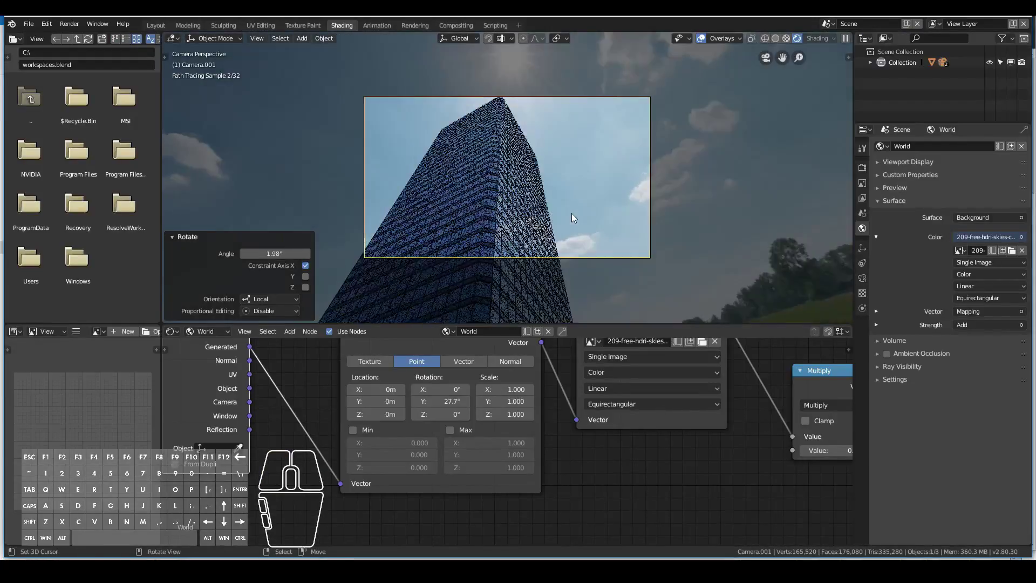
scroll(574, 215, up, 2)
Set the Mapping node's rotation to -2.3° in Y and 10.7° in Z, keeping its Z scale at 1
drag(442, 402, 417, 401)
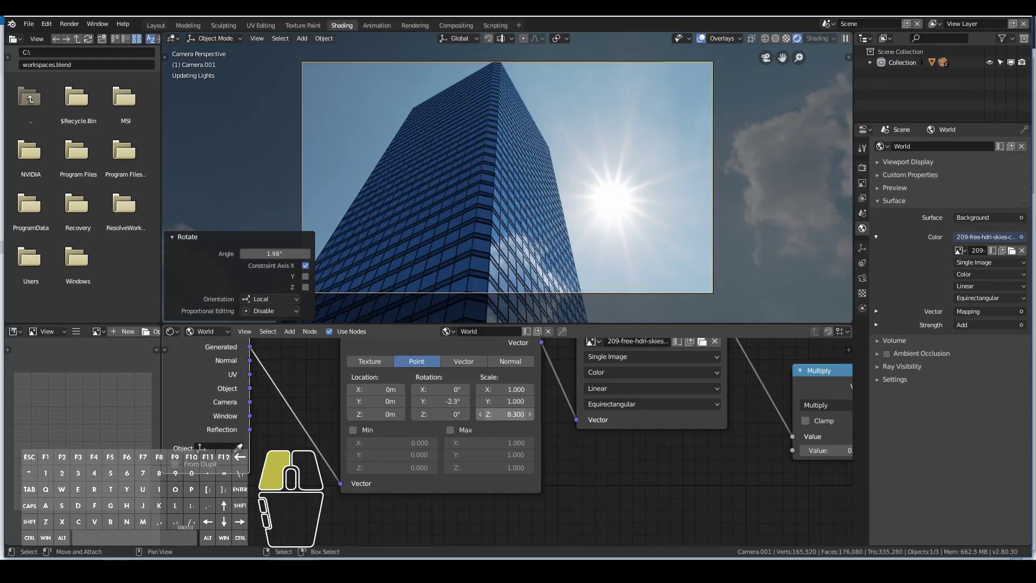
drag(507, 414, 509, 415)
text(1)
click(440, 414)
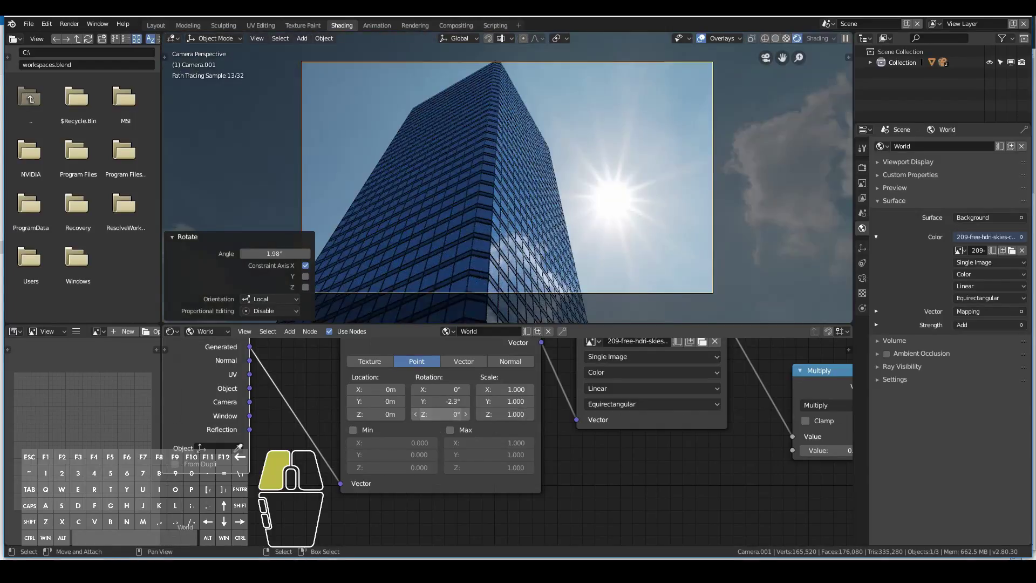
drag(440, 414, 458, 414)
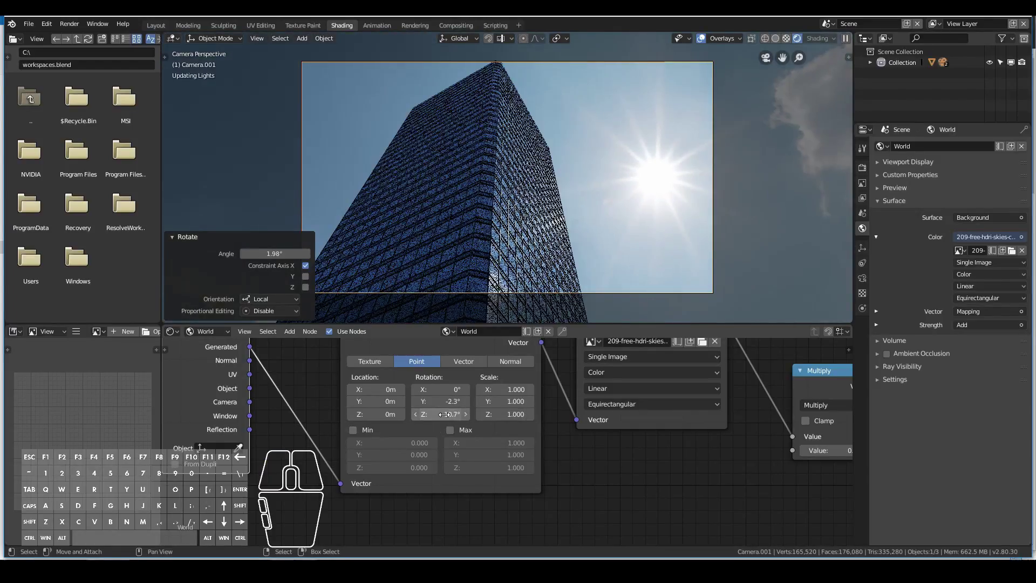
Open the Glossy BSDF colour of the tower's WindowSmall material
click(469, 263)
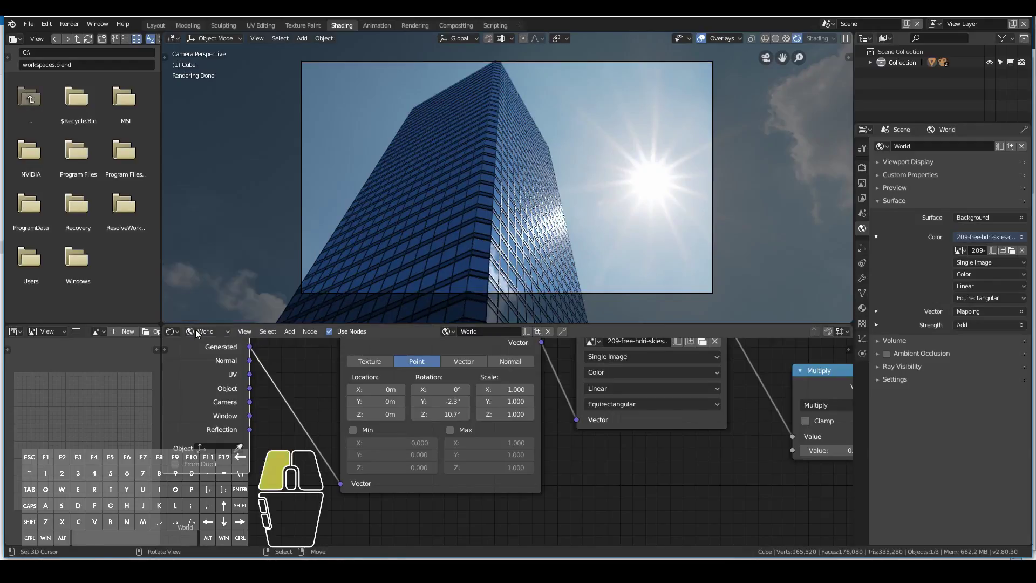
click(862, 308)
click(909, 172)
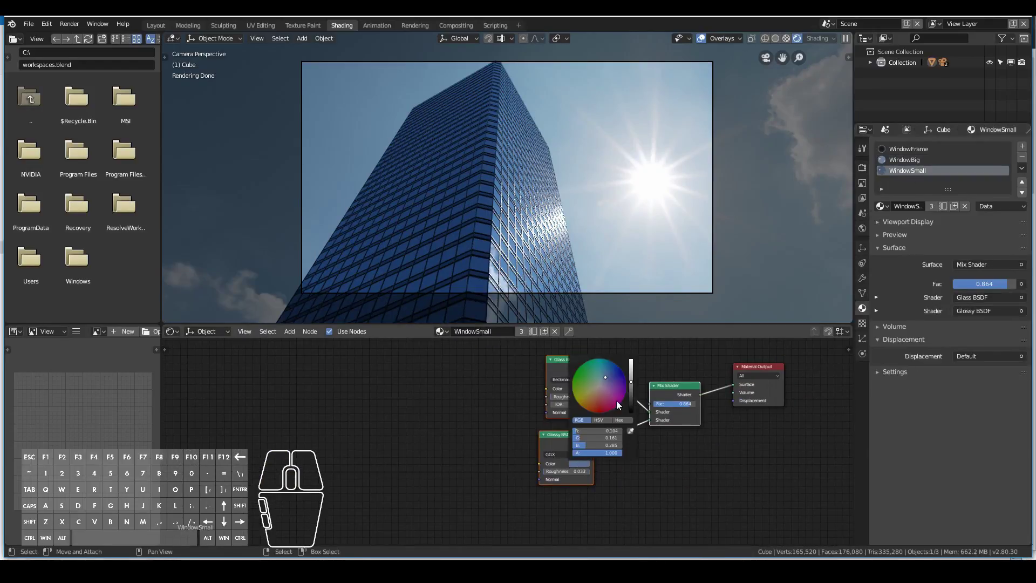
Examine the tower's window reflections from different angles and through the camera
middle_drag(378, 211, 343, 190)
scroll(238, 206, down, 8)
scroll(238, 205, up, 3)
key(KP_0)
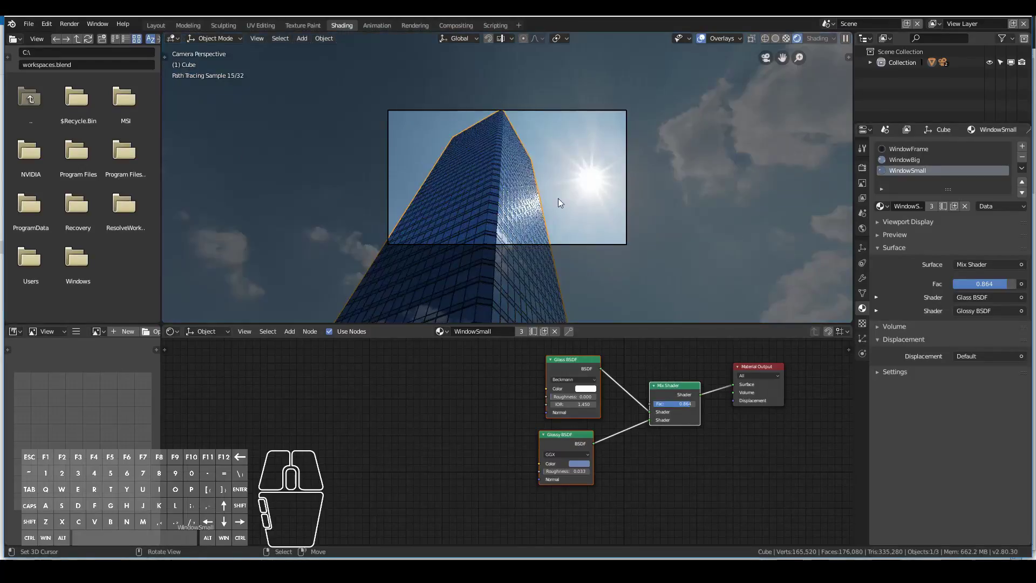
right_click(612, 246)
scroll(612, 246, down, 3)
scroll(612, 246, up, 6)
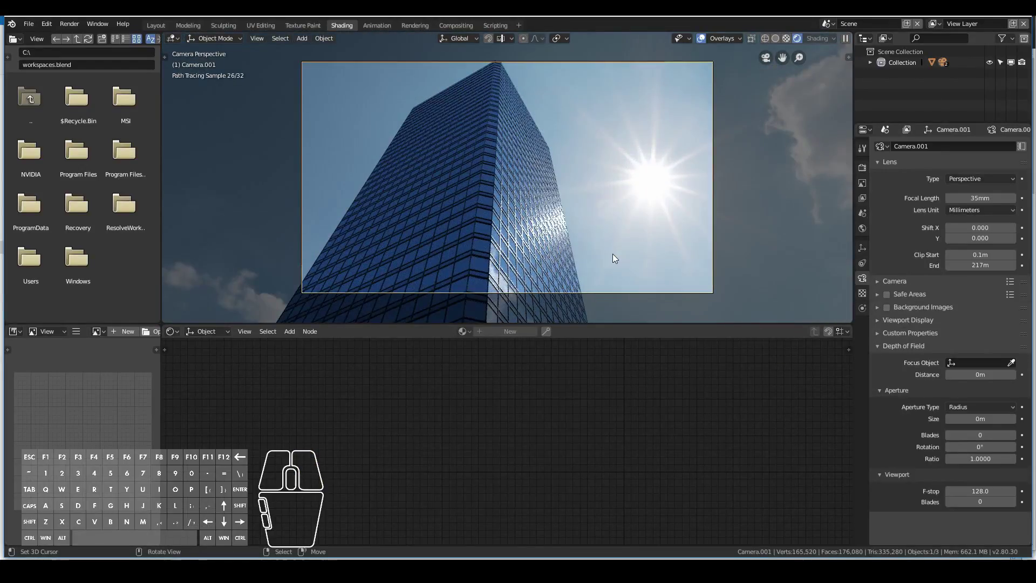
middle_drag(613, 255, 533, 268)
key(KP_0)
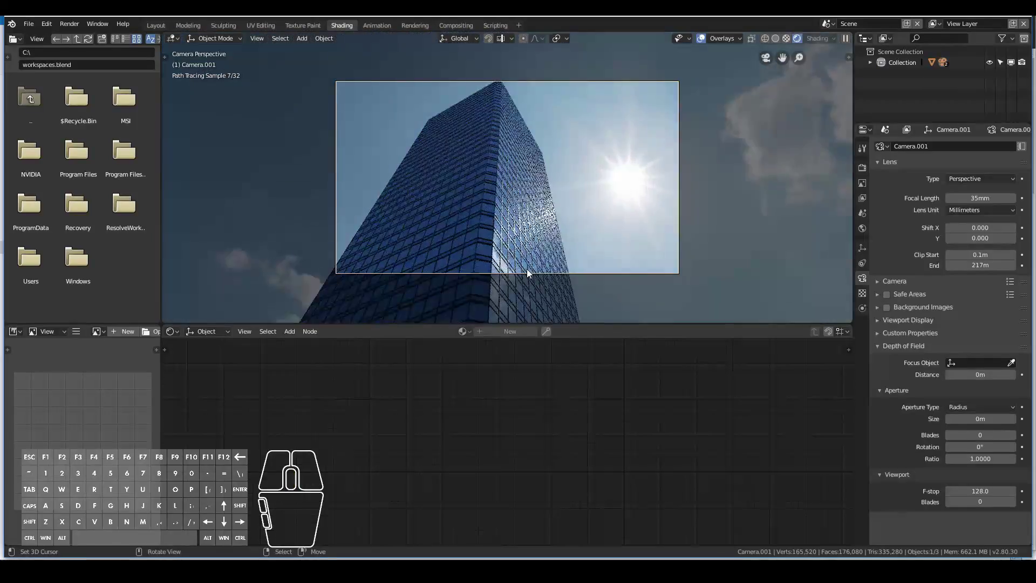
Save the Blender file
click(30, 25)
click(58, 106)
scroll(300, 164, up, 2)
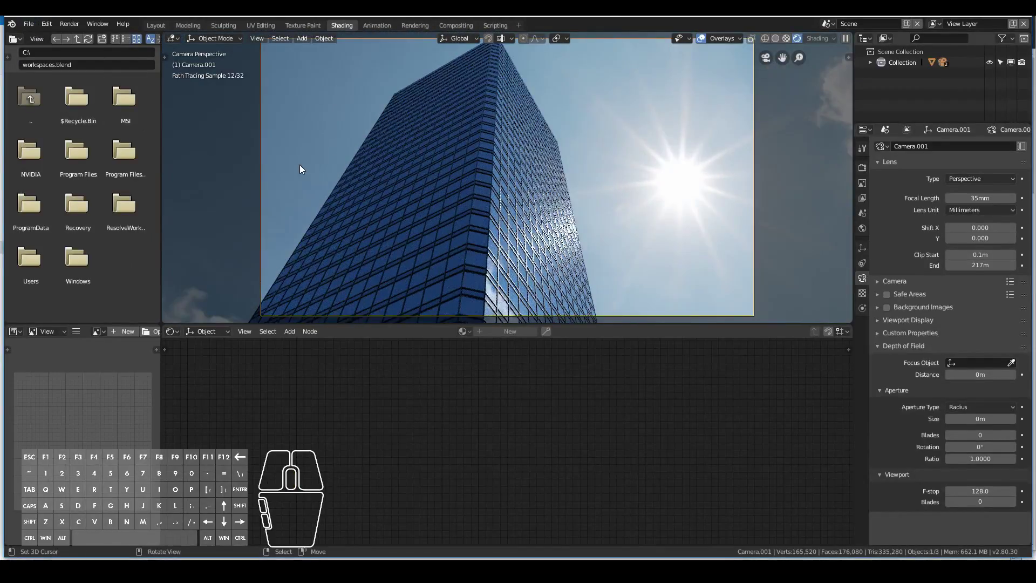
Set the scene's Color Management exposure to 1.203 and gamma to 1.113
click(863, 168)
click(885, 362)
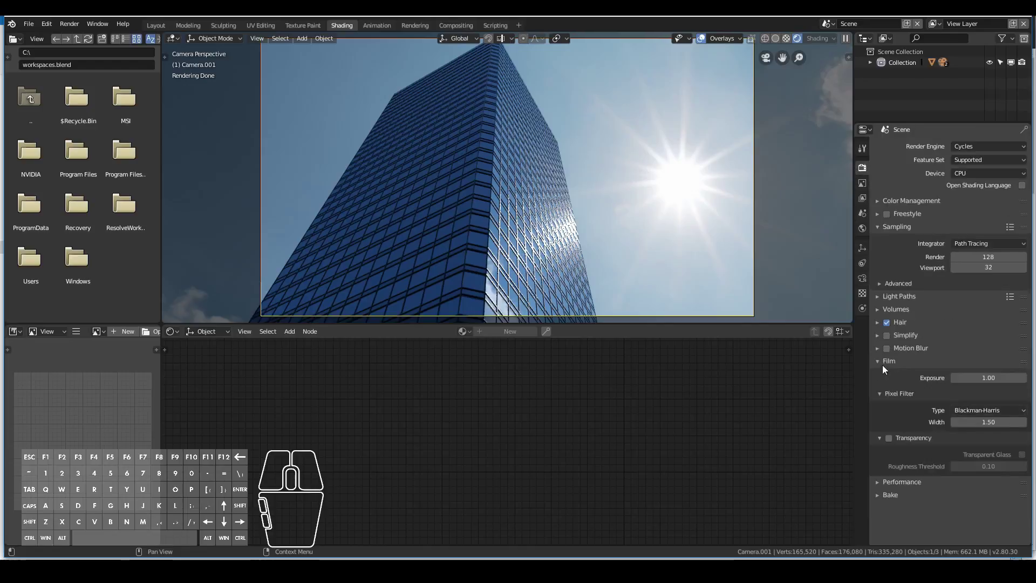
click(911, 200)
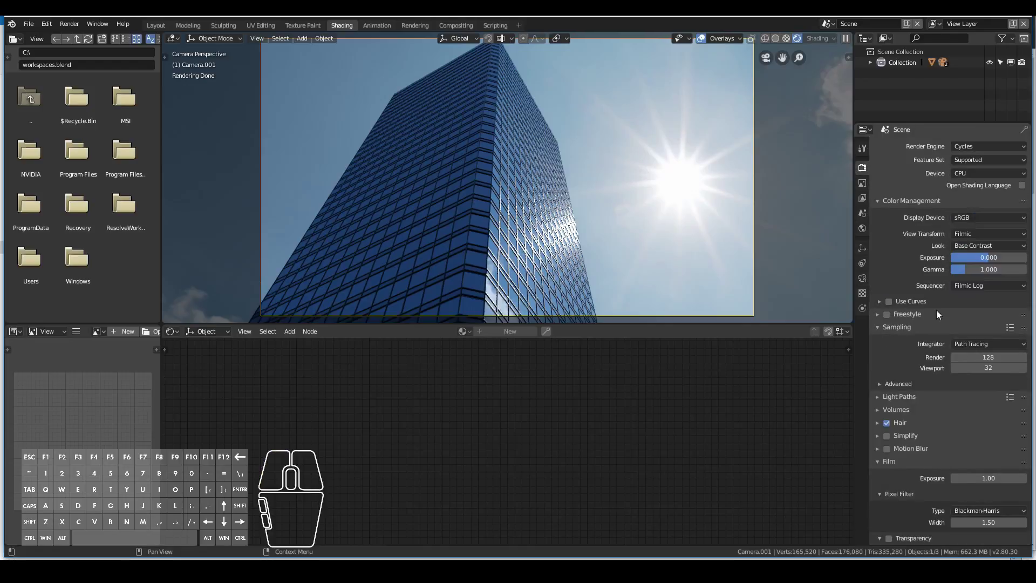
mouse_move(987, 258)
mouse_down()
mouse_move(1015, 258)
mouse_move(990, 270)
mouse_up()
scroll(445, 182, down, 1)
click(445, 187)
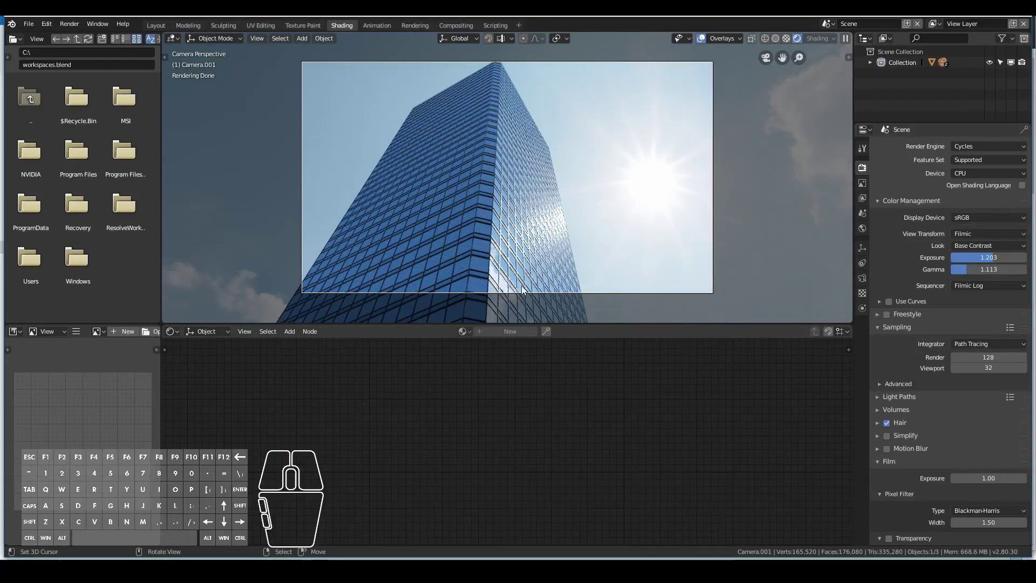
key(r)
key(z)
click(611, 306)
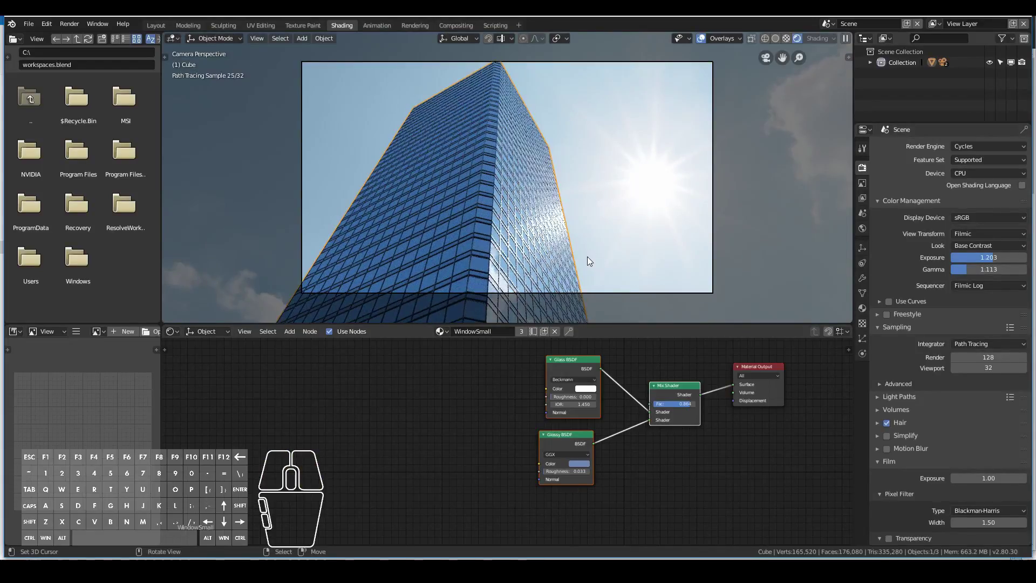
Try to move the camera about 31.8 m along its local Z axis and tilt it around its local X axis
scroll(587, 257, down, 3)
scroll(623, 261, down, 4)
click(543, 210)
key(g)
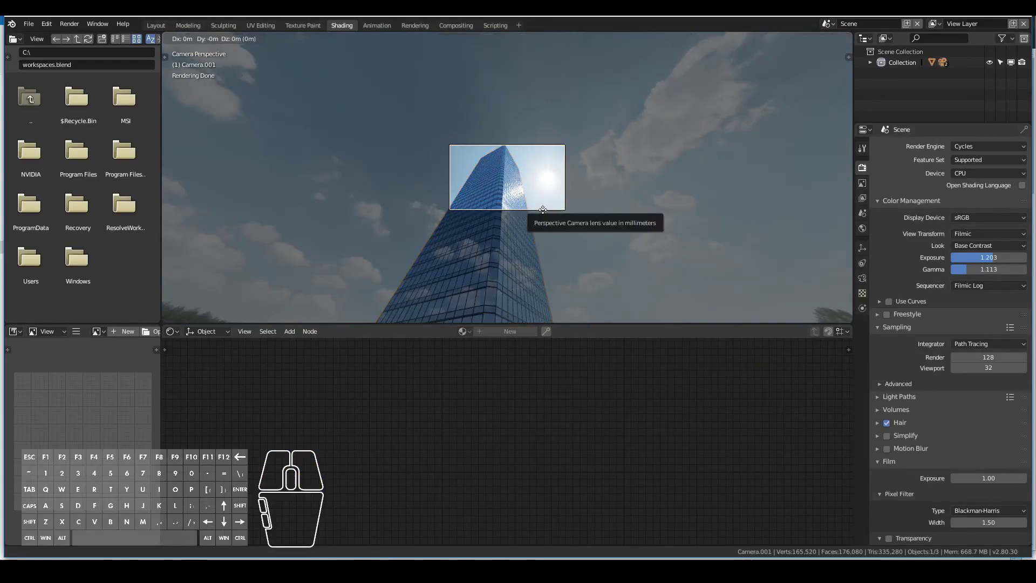
key(z)
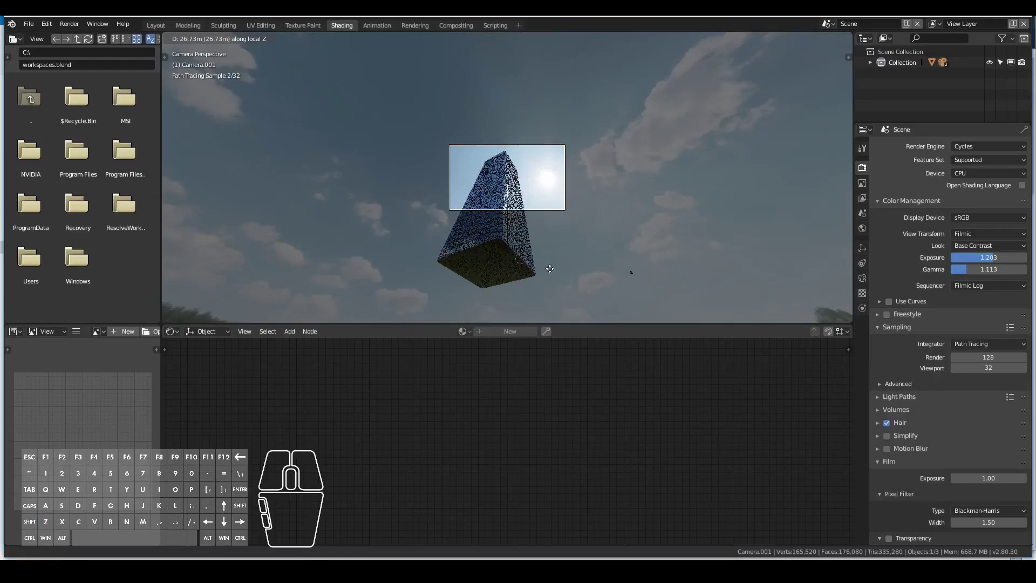
click(551, 258)
key(r)
key(x)
key(x)
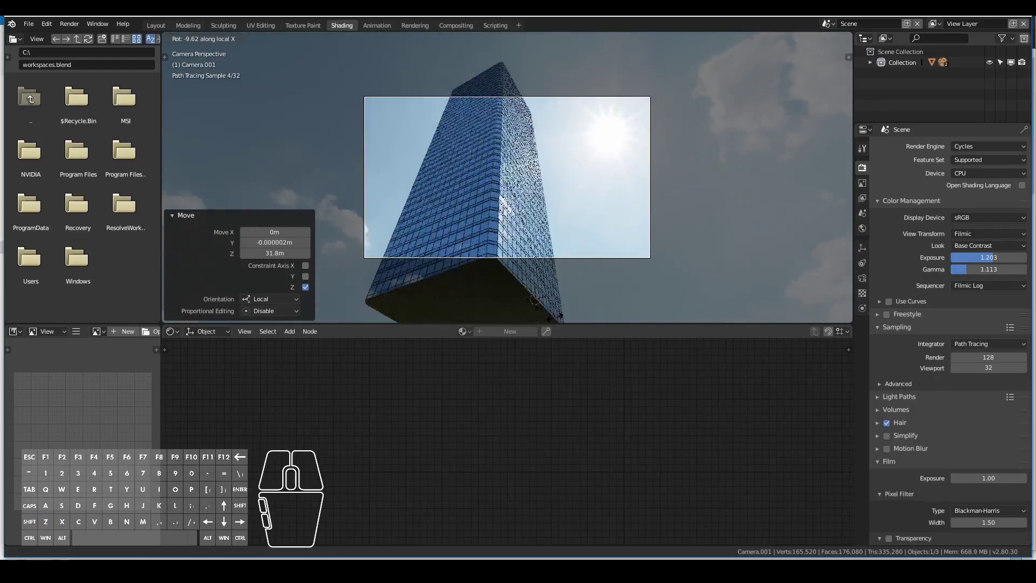
right_click(559, 276)
key(ctrl+z)
Rotate the camera by about -20.7° around its local X axis and set its focal length to 20 mm
key(r)
key(x)
key(x)
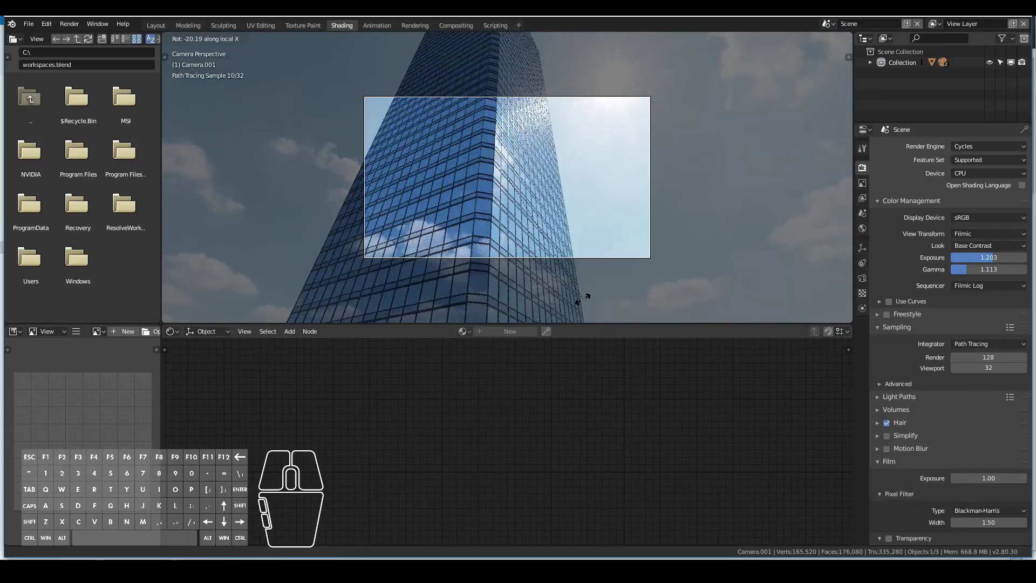
click(582, 297)
click(862, 278)
click(984, 199)
text(20)
key(Return)
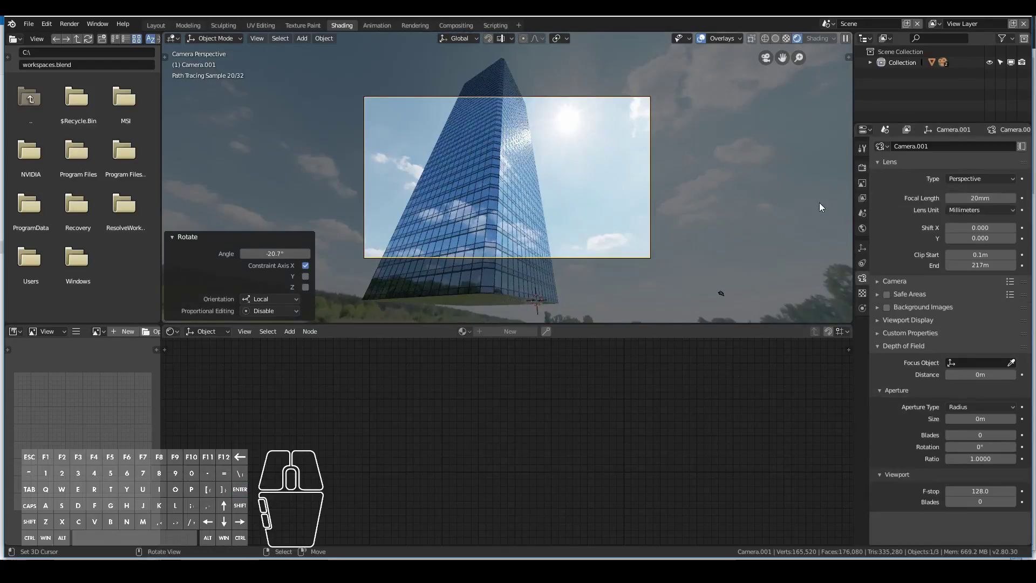
Rotate the camera by about 8.6° around its local X axis to frame the tower's upper part
key(r)
key(x)
key(x)
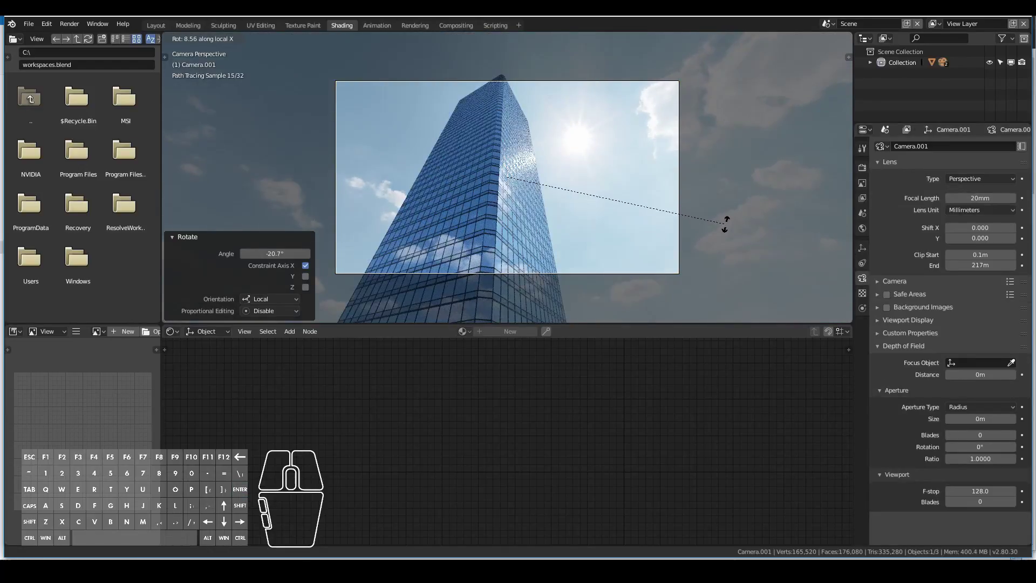
click(726, 220)
key(Home)
Make a linked duplicate of the tower, offset about -15.7 m in X and 14 m in Y, and check it through the camera
click(402, 180)
key(KP_7)
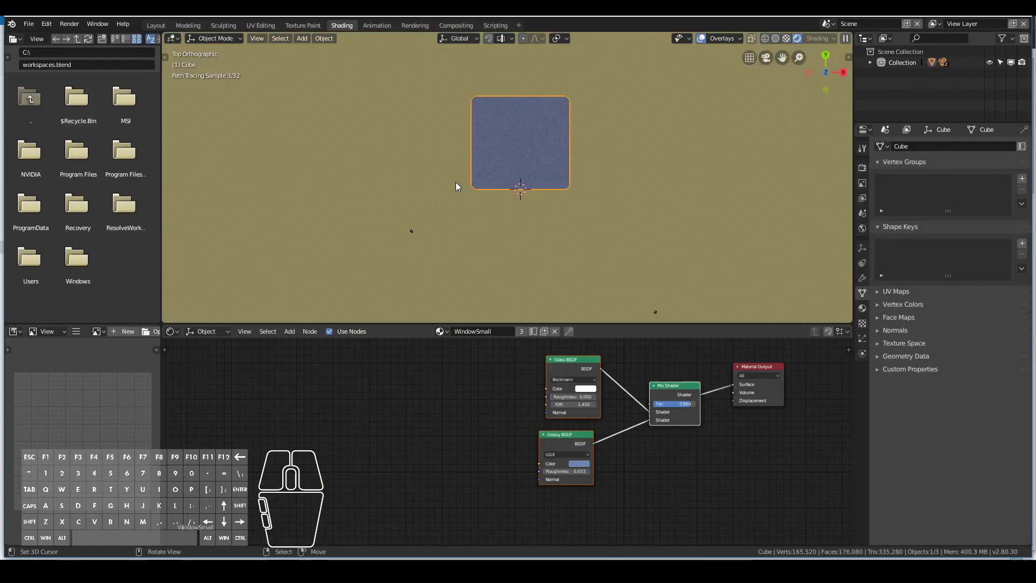
click(463, 143)
key(KP_0)
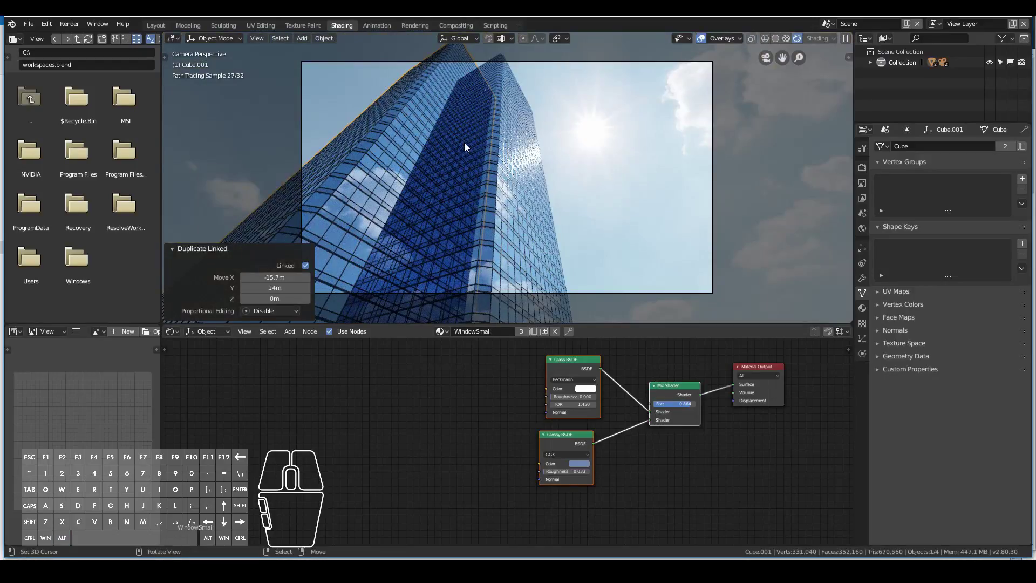
Move the duplicate tower about -1.97 m in X and 23.6 m in Y, then check it through the camera
key(KP_0)
middle_drag(464, 143, 494, 125)
key(KP_7)
key(g)
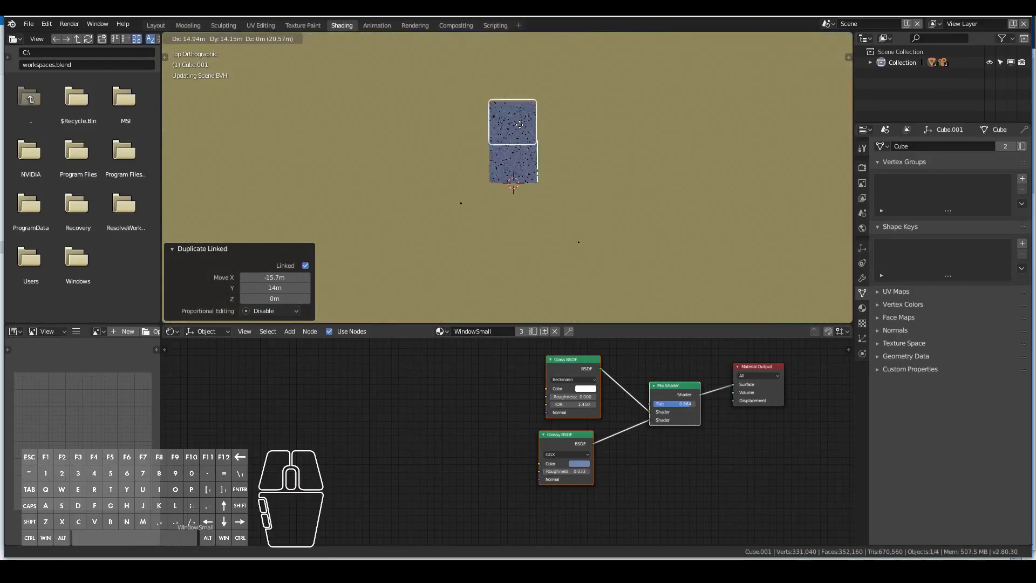
click(504, 115)
key(KP_0)
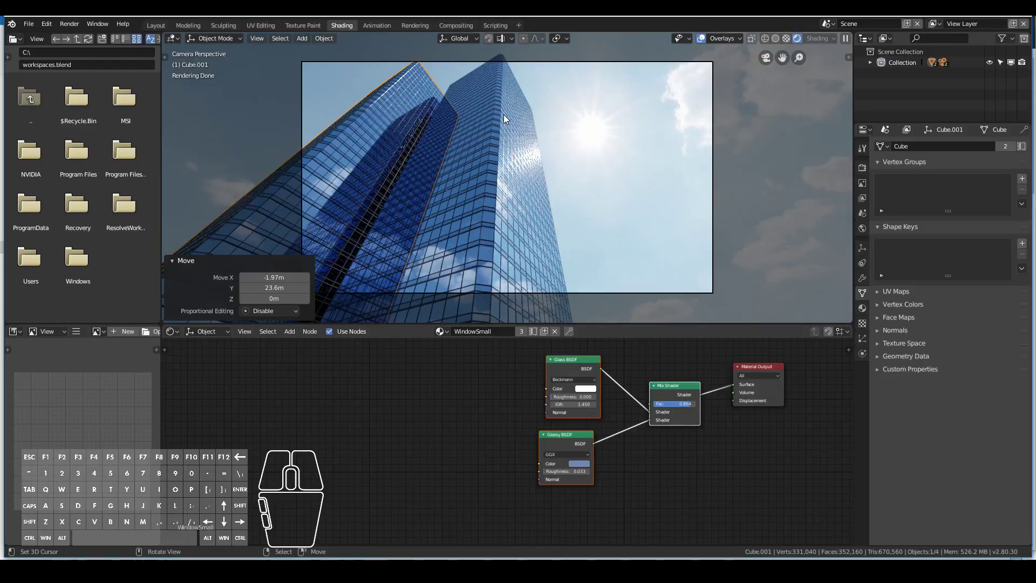
Move the duplicate tower about -15.3 m in X and 7.86 m in Y, and adjust its height along global Z
key(KP_7)
key(g)
click(462, 109)
key(KP_0)
key(g)
key(z)
click(425, 197)
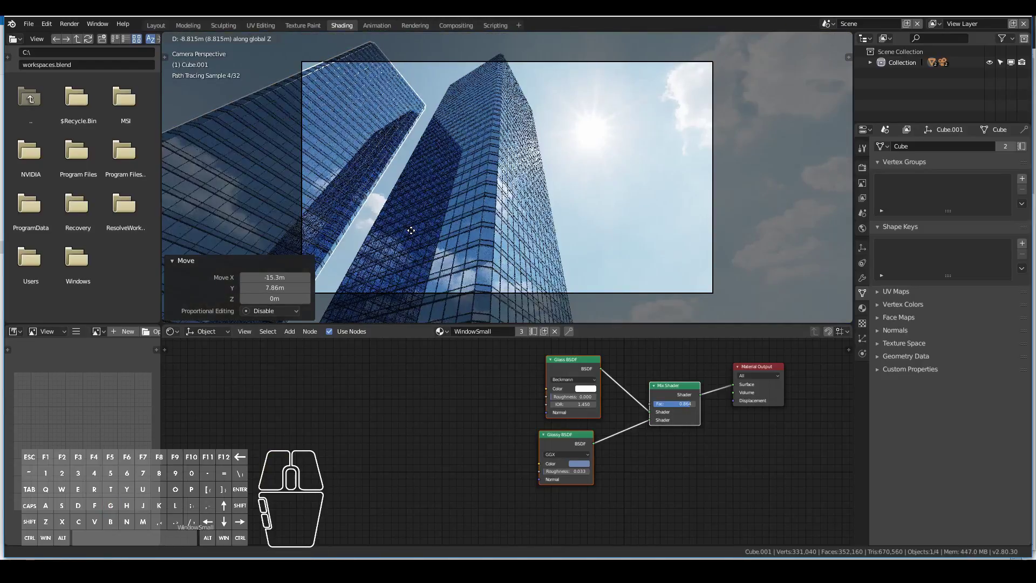